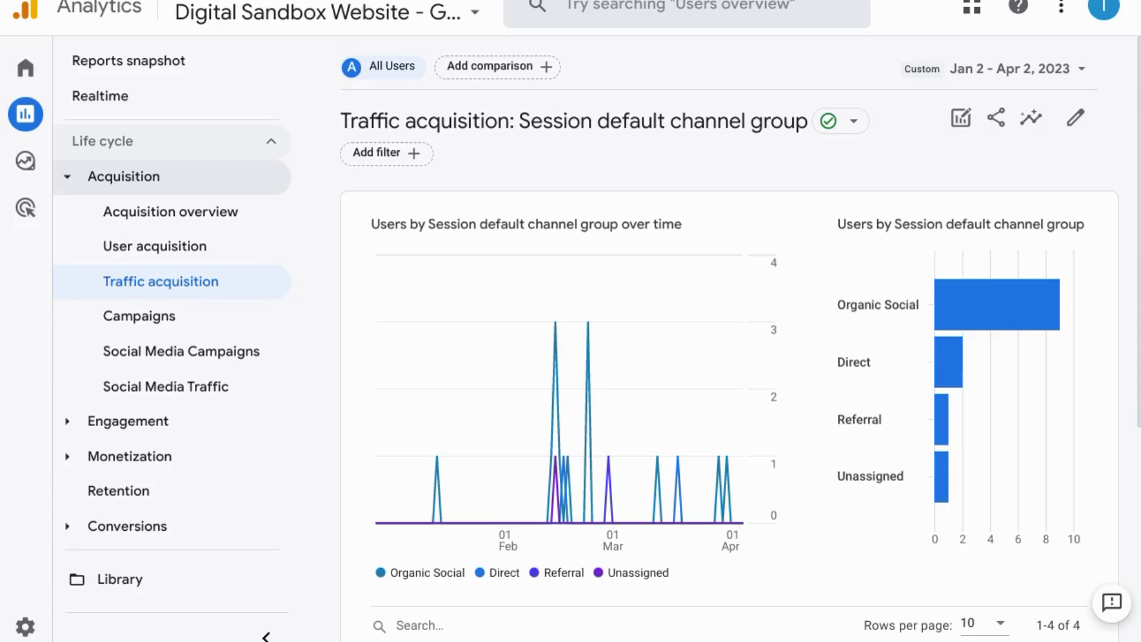
Add Session source / medium as a secondary dimension, splitting the channel table into seven rows
scroll(743, 357, "down", 7)
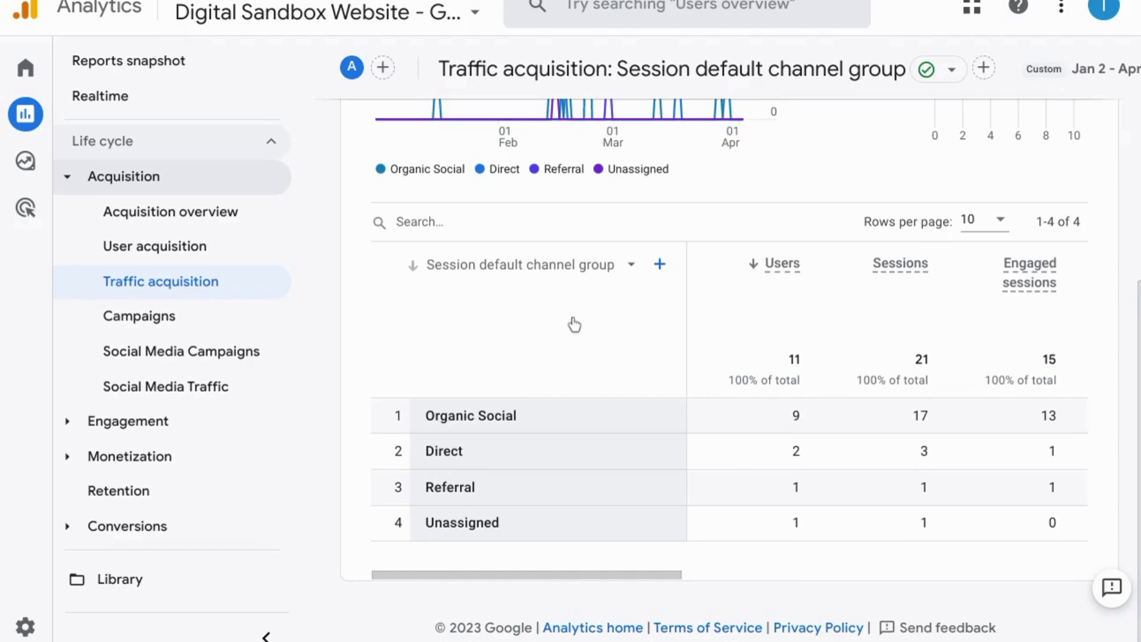
scroll(574, 325, "up", 3)
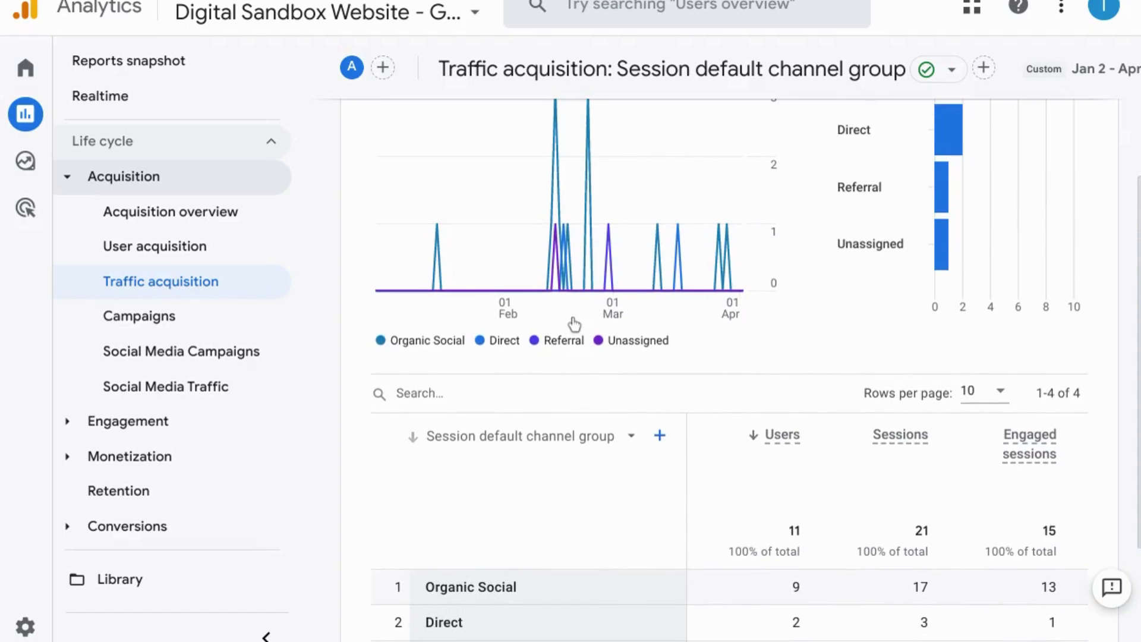
scroll(574, 324, "down", 1)
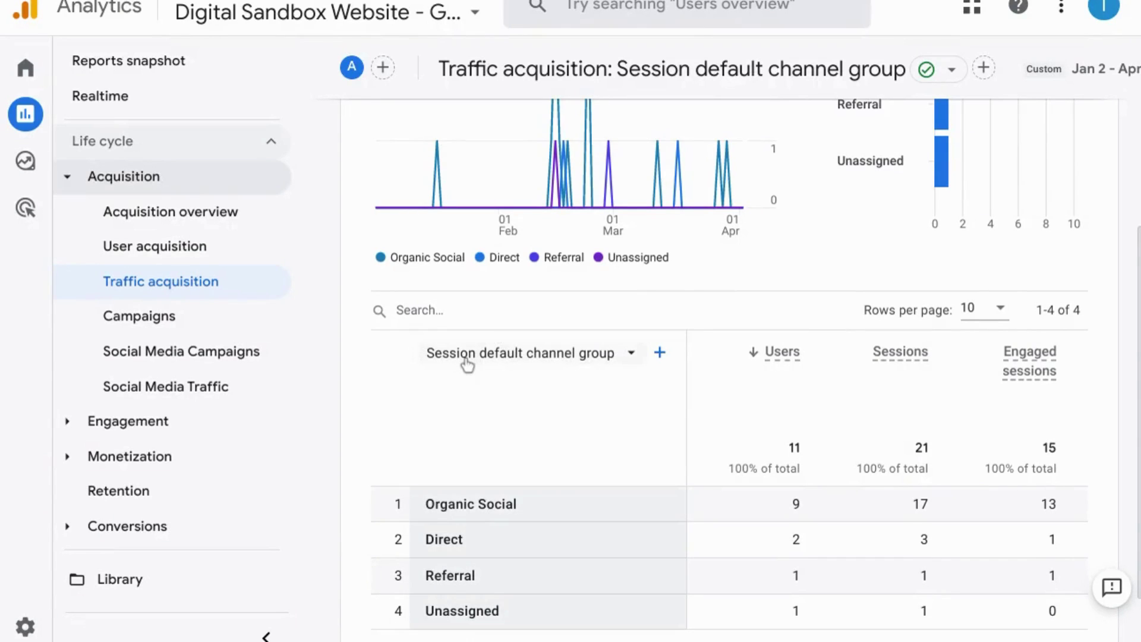
scroll(468, 363, "down", 2)
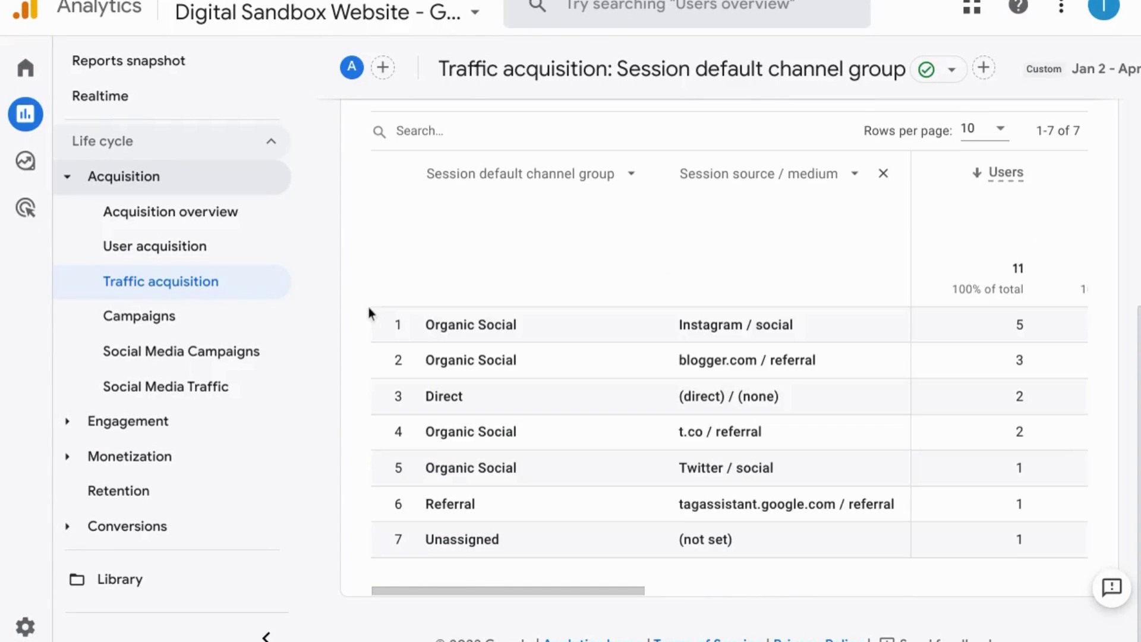
mouse_move(48, 517)
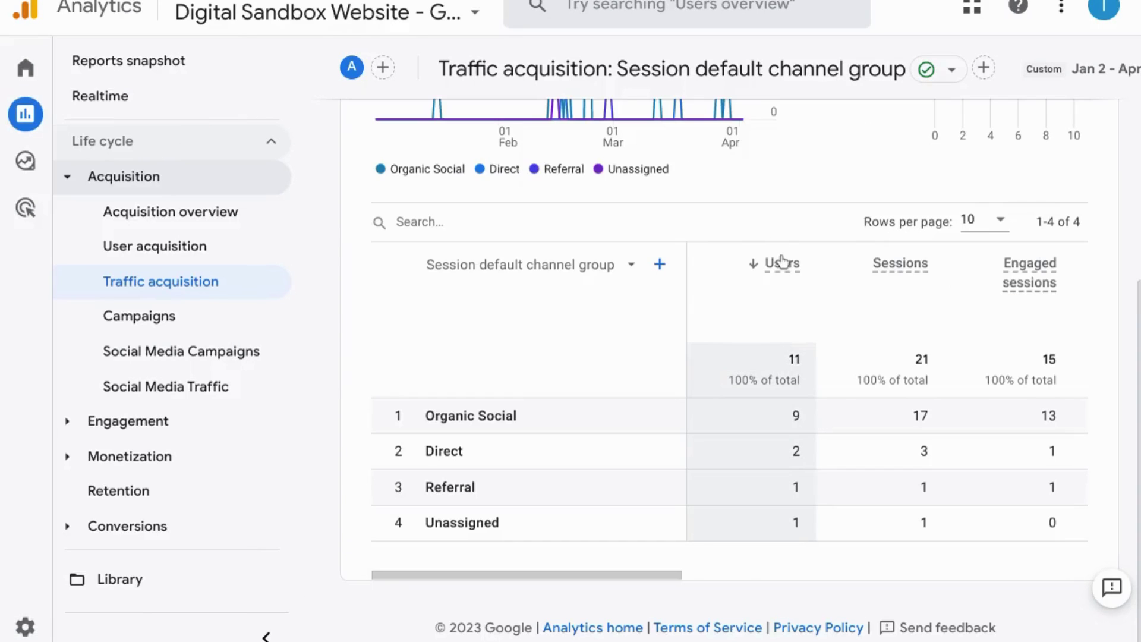
mouse_move(781, 262)
scroll(504, 364, "up", 1)
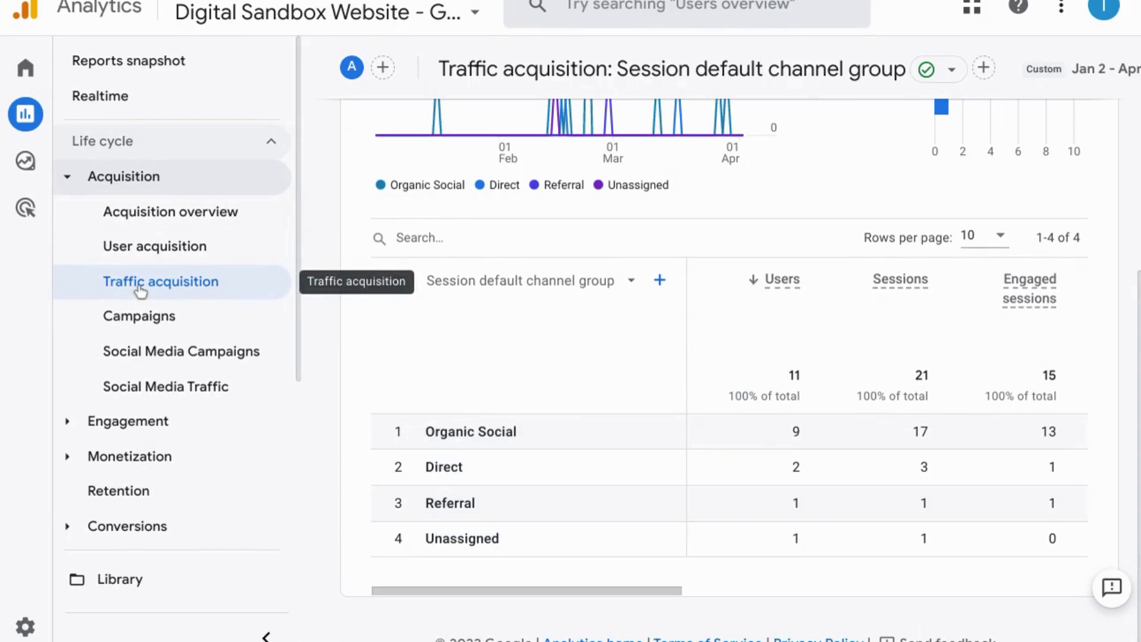
mouse_move(59, 121)
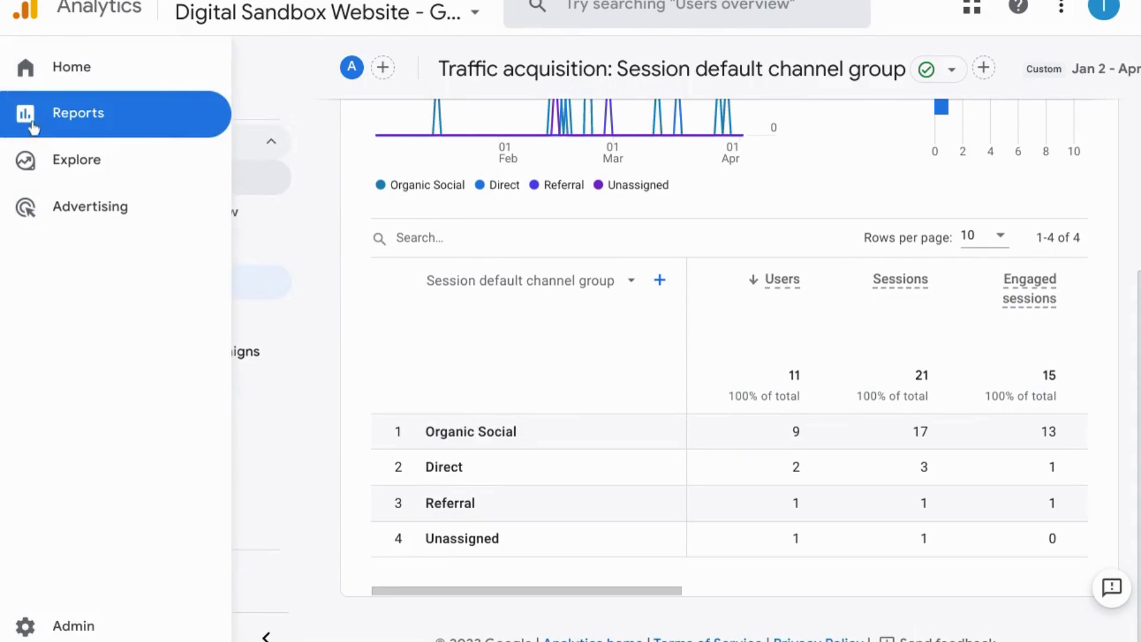
left_click(660, 281)
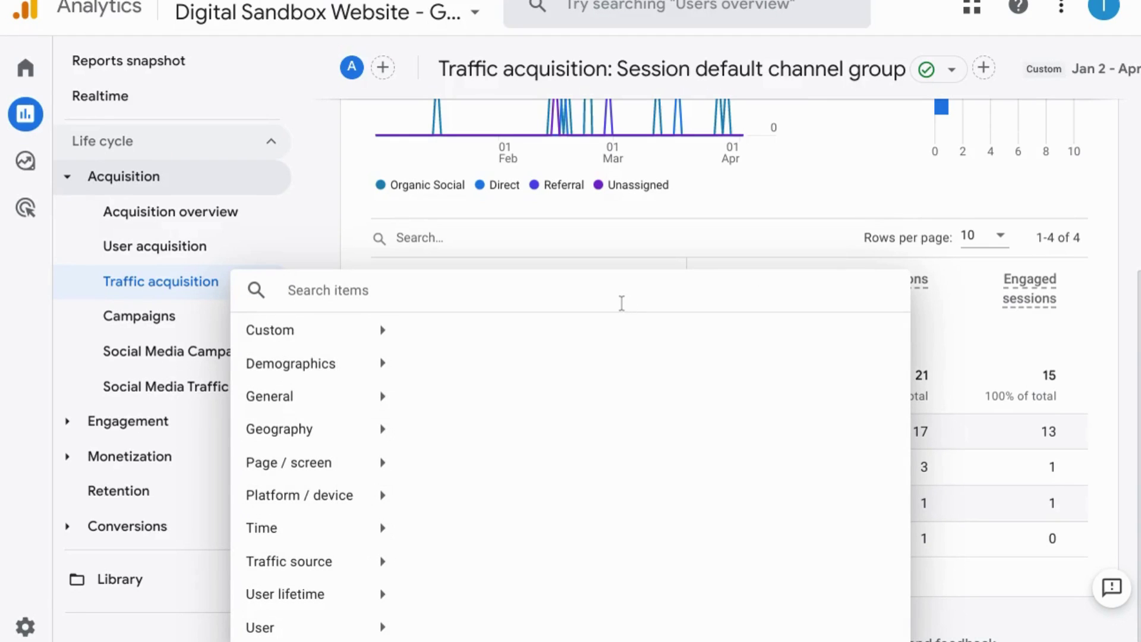
type("source")
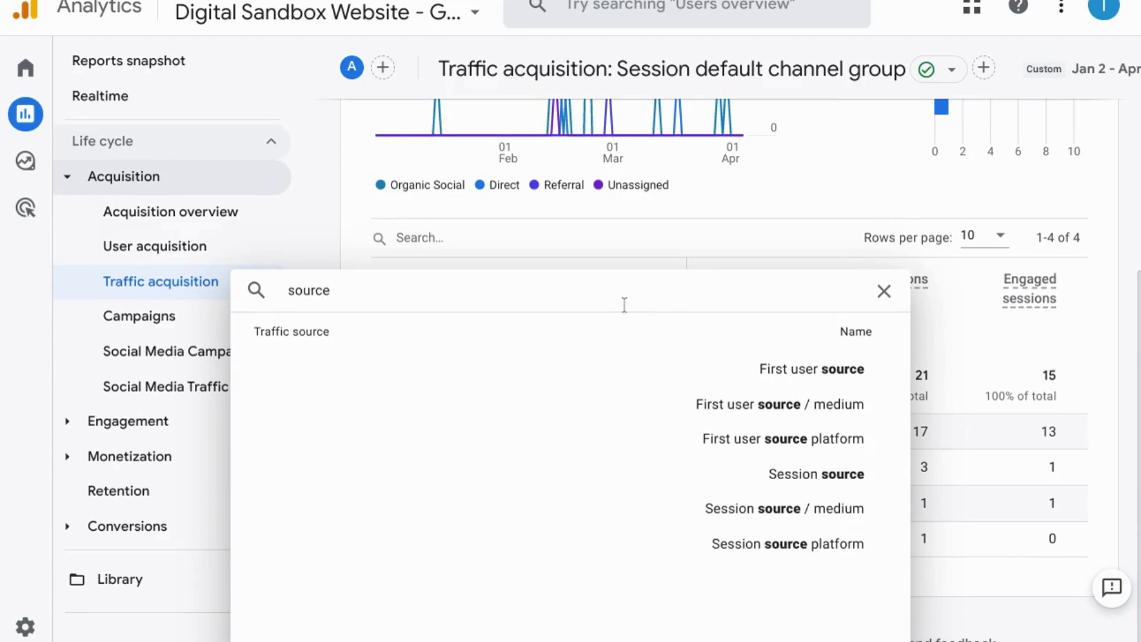
left_click(752, 510)
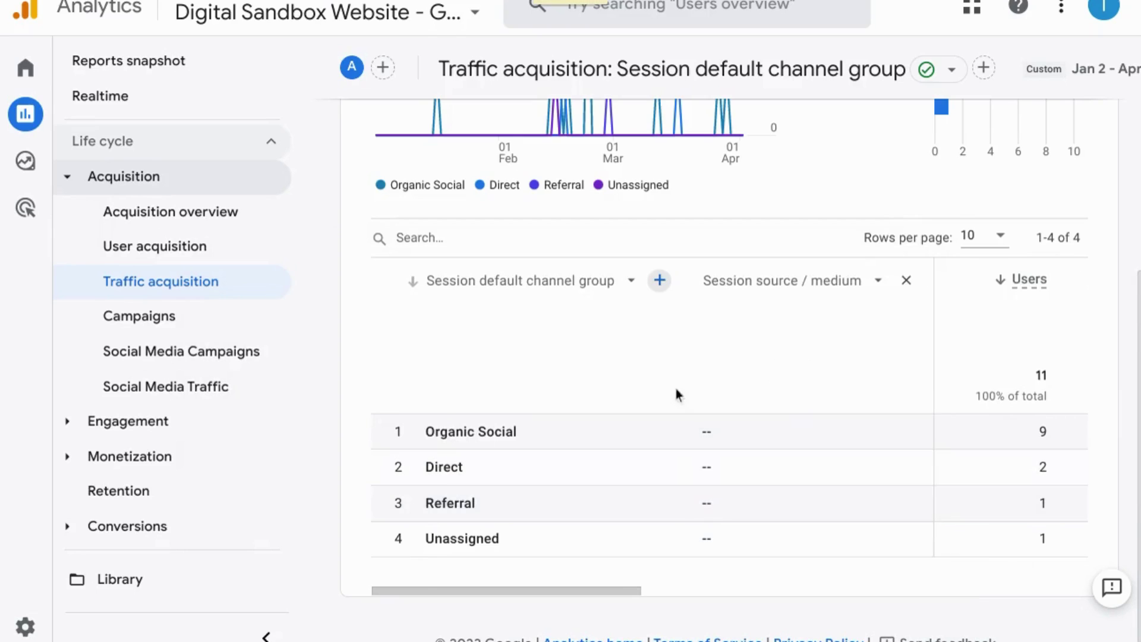
scroll(632, 350, "down", 2)
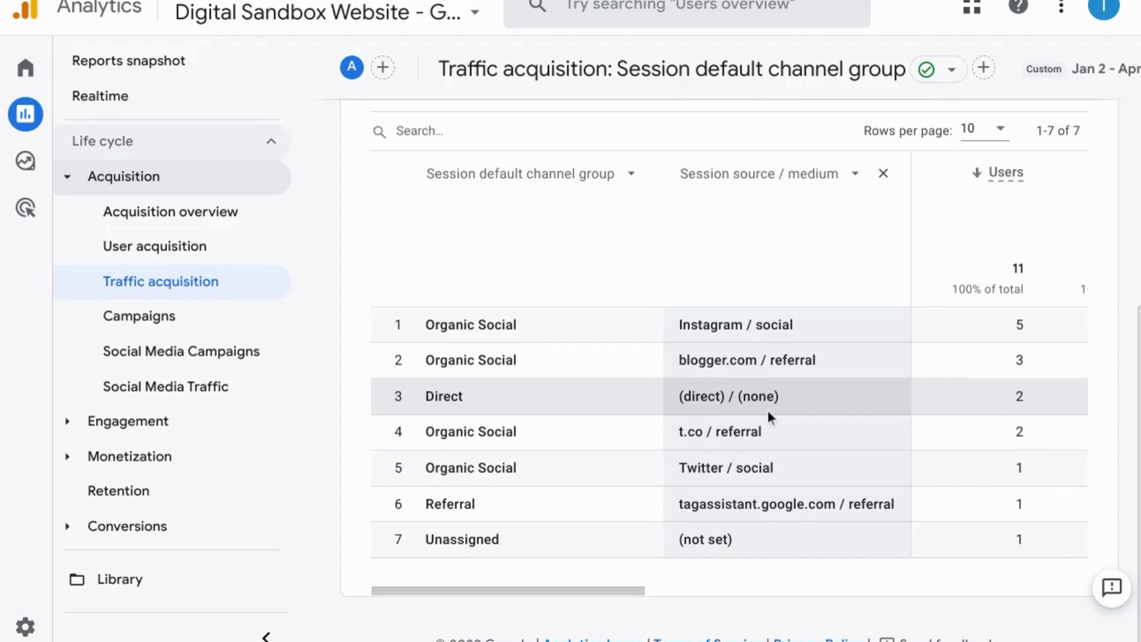
Download the traffic acquisition report, with its source / medium rows, as a CSV file
scroll(767, 411, "right", 2)
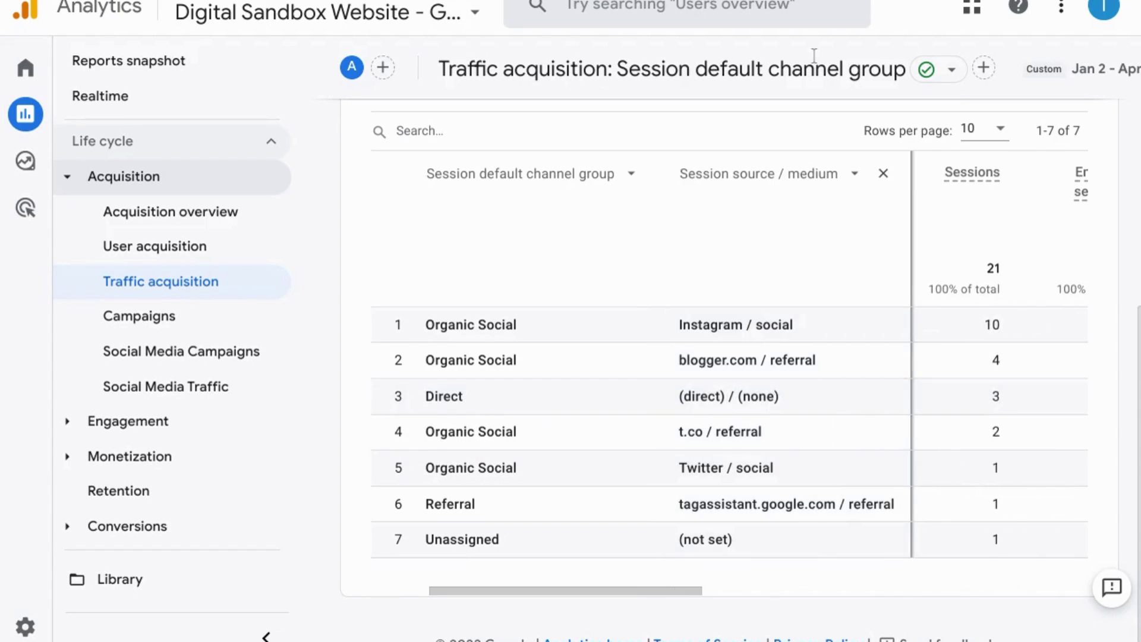
scroll(814, 104, "right", 5)
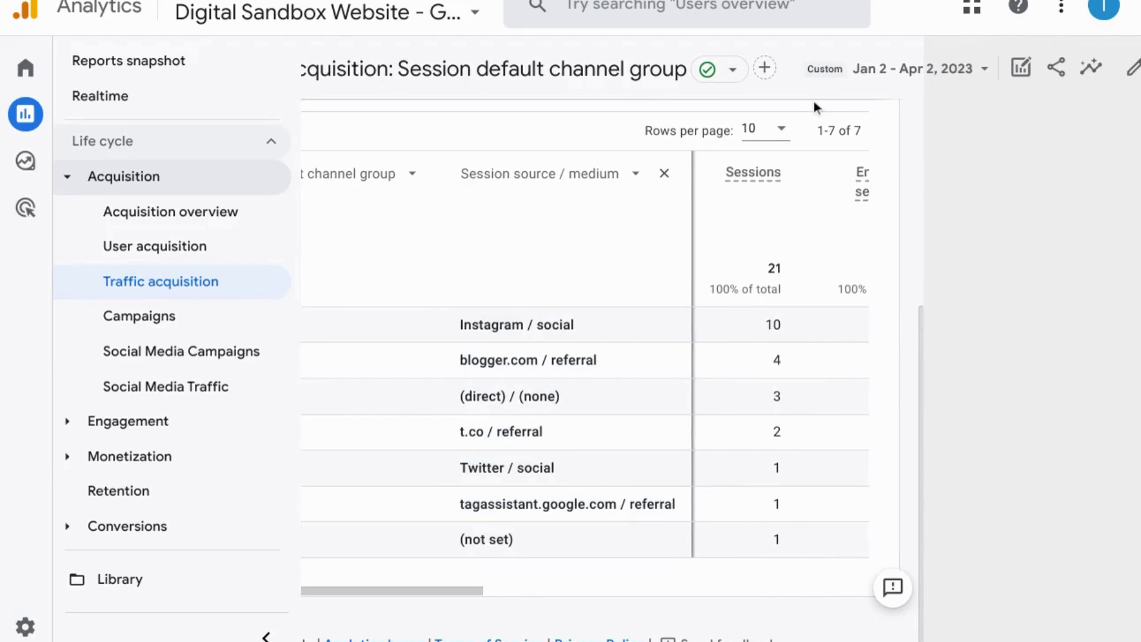
left_click(1040, 66)
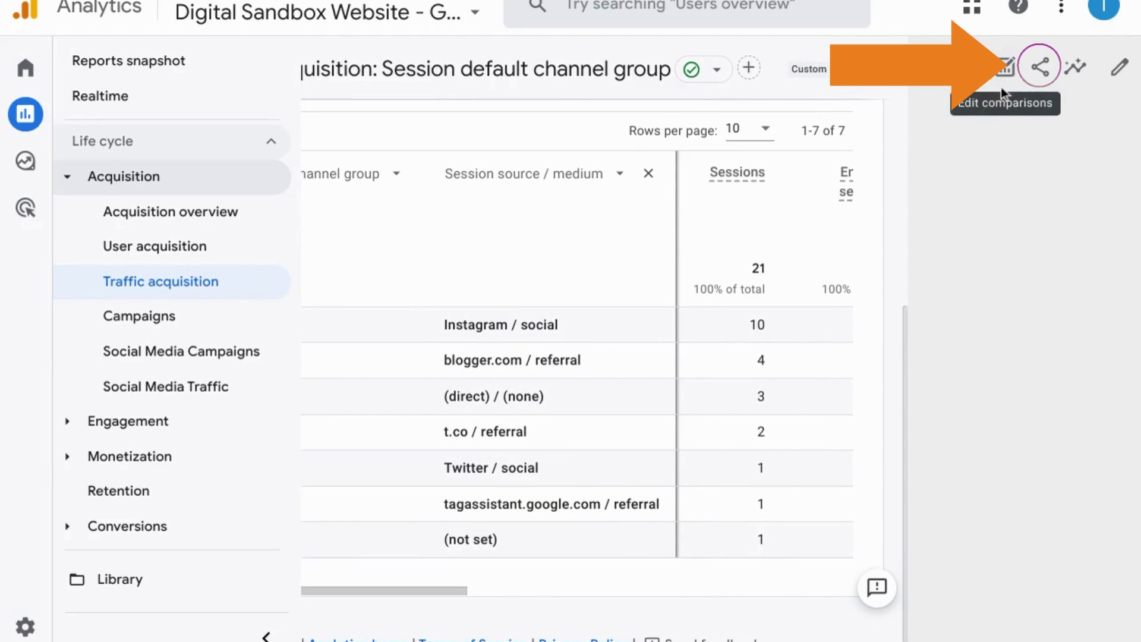
left_click(1041, 66)
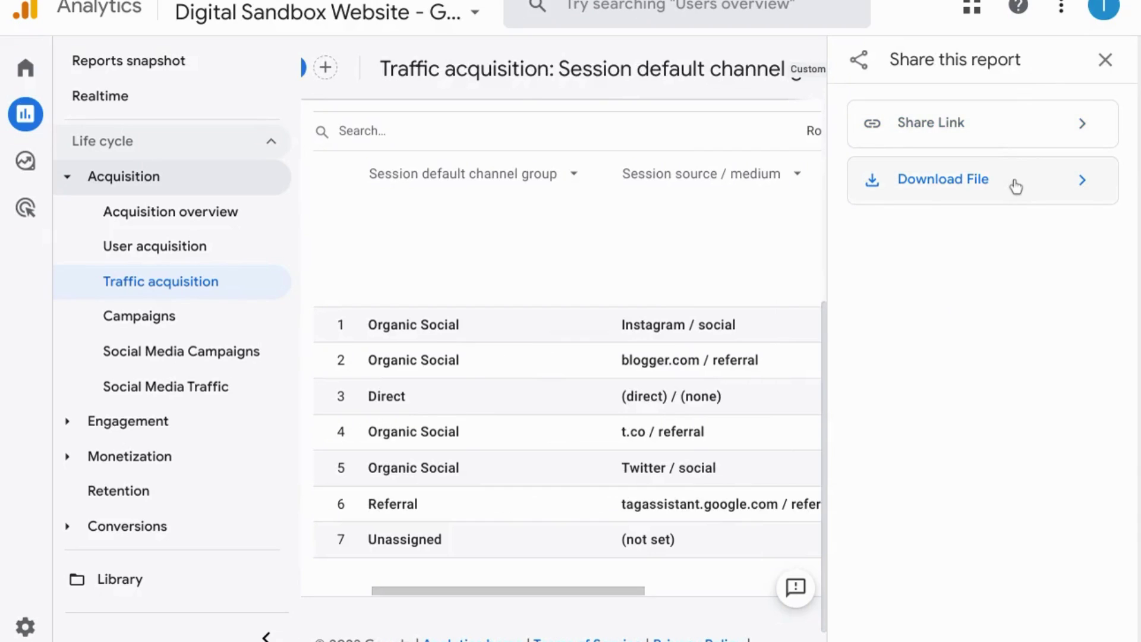
left_click(1015, 186)
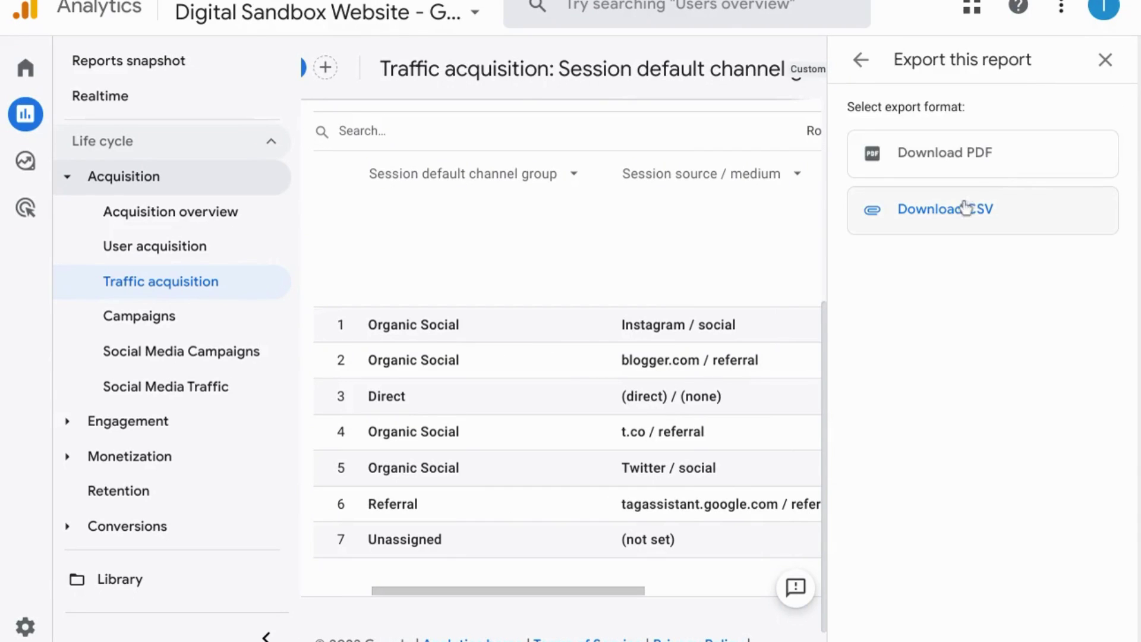
left_click(924, 218)
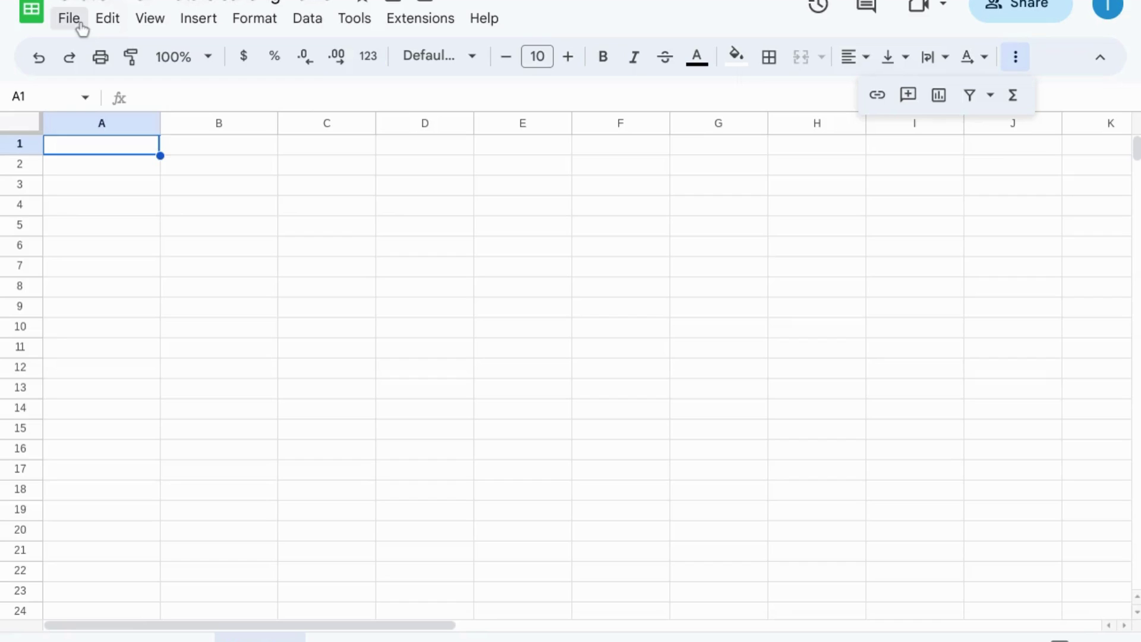
Import data-export (1).csv into the spreadsheet, replacing the current sheet's contents
left_click(69, 19)
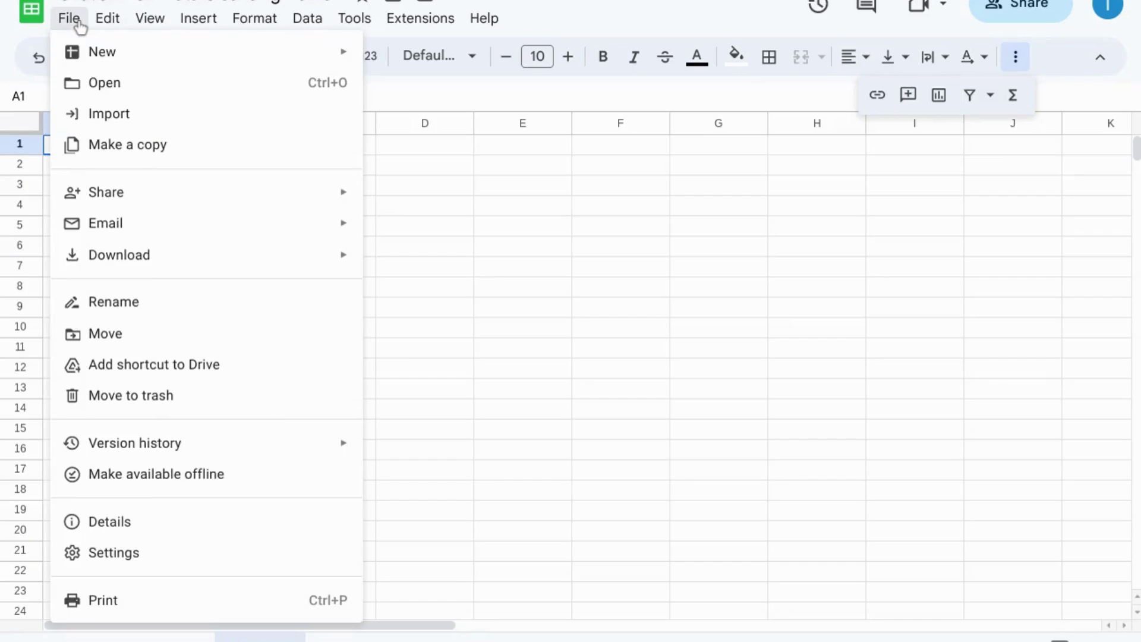
left_click(96, 119)
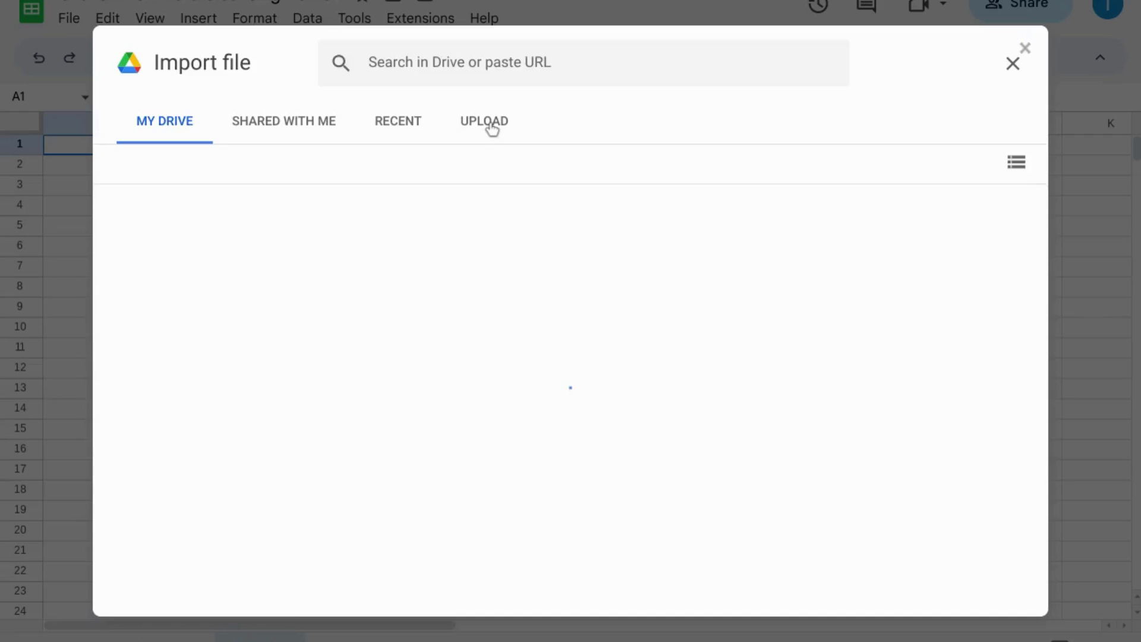
left_click(490, 126)
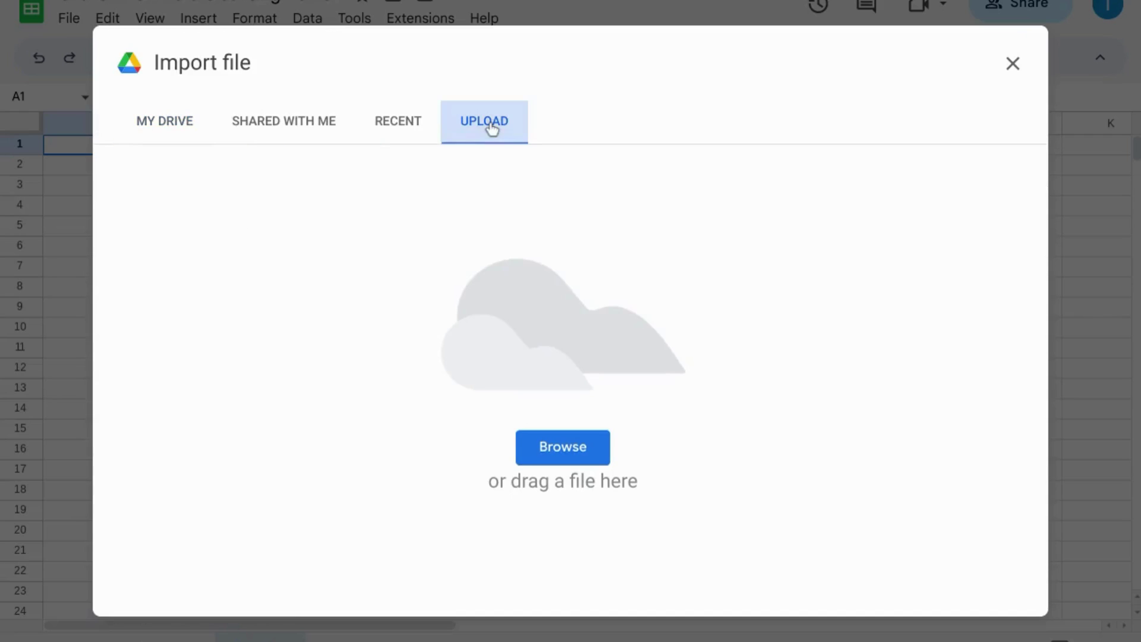
left_click(558, 454)
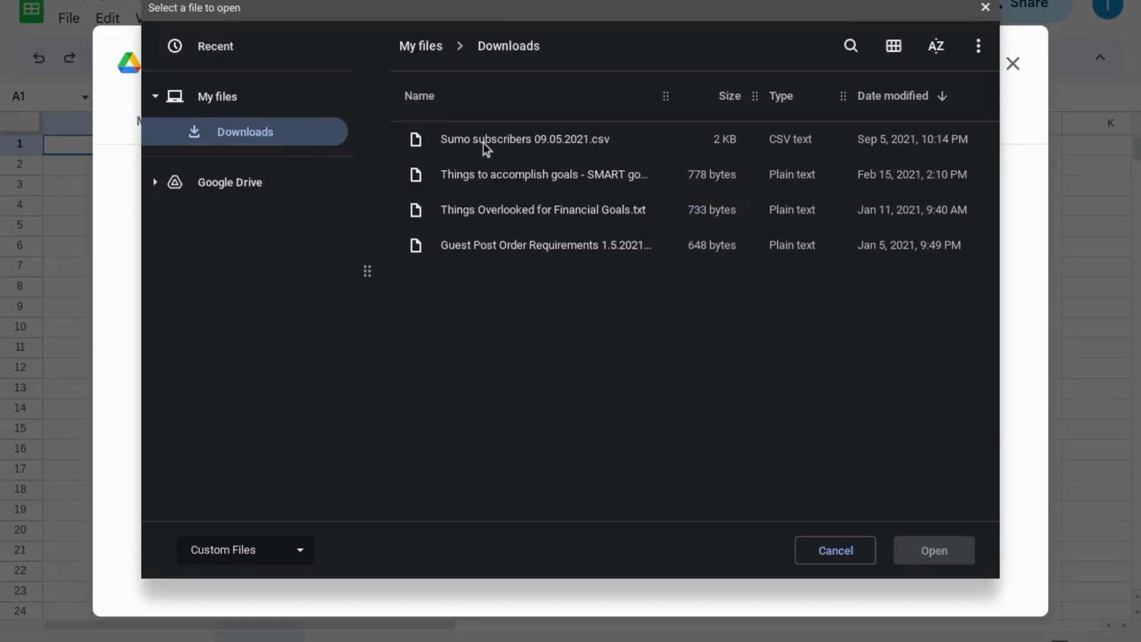
left_click(484, 141)
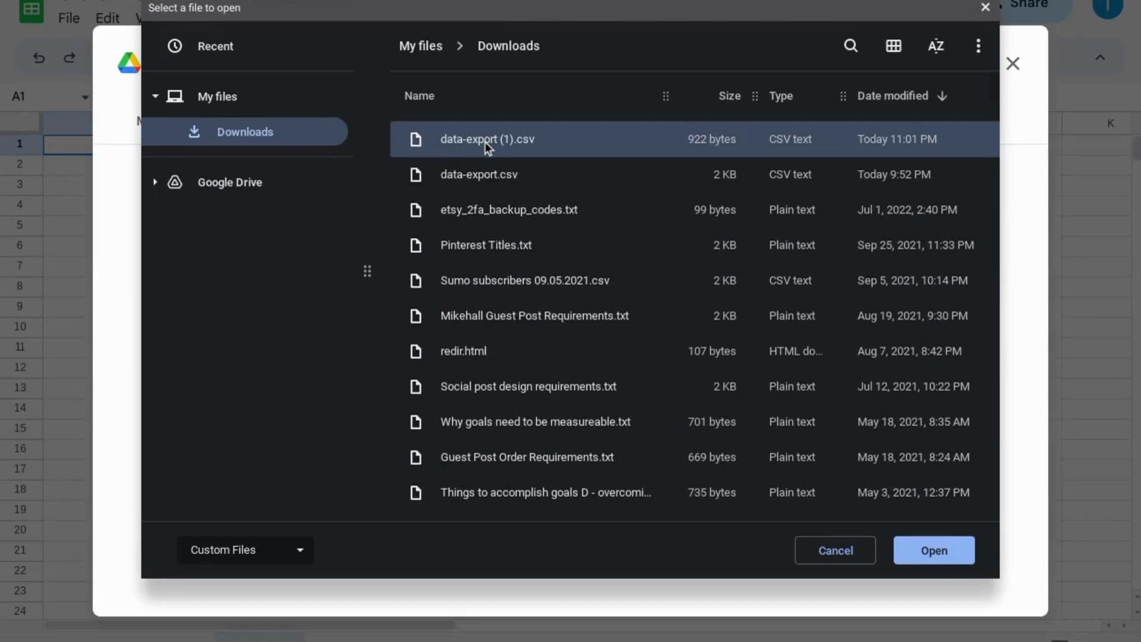
double_click(485, 141)
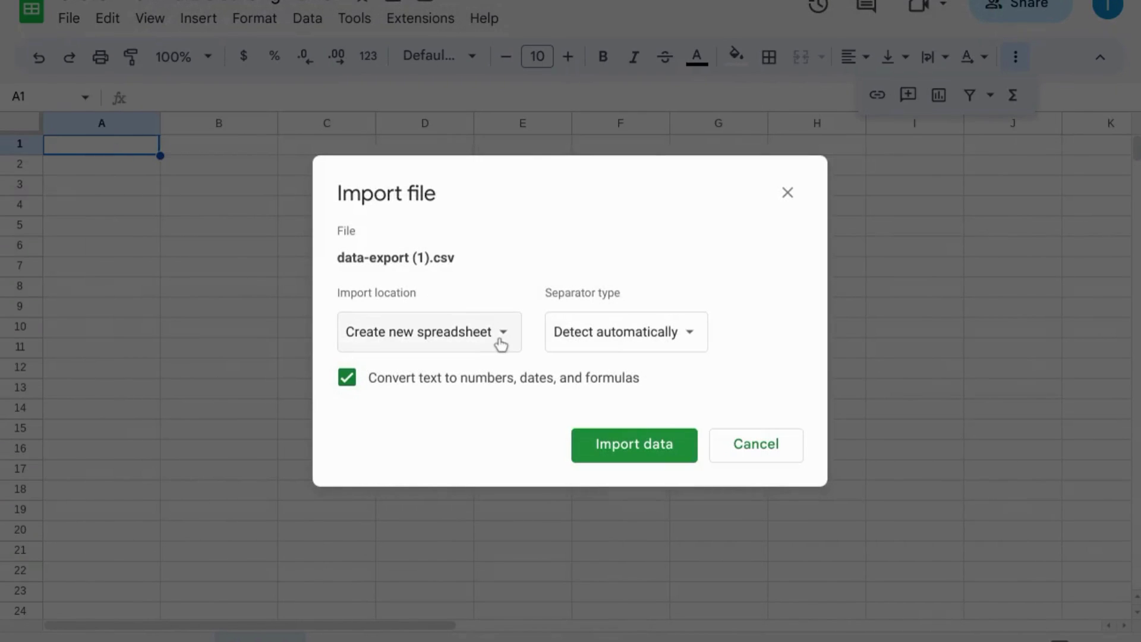
left_click(474, 341)
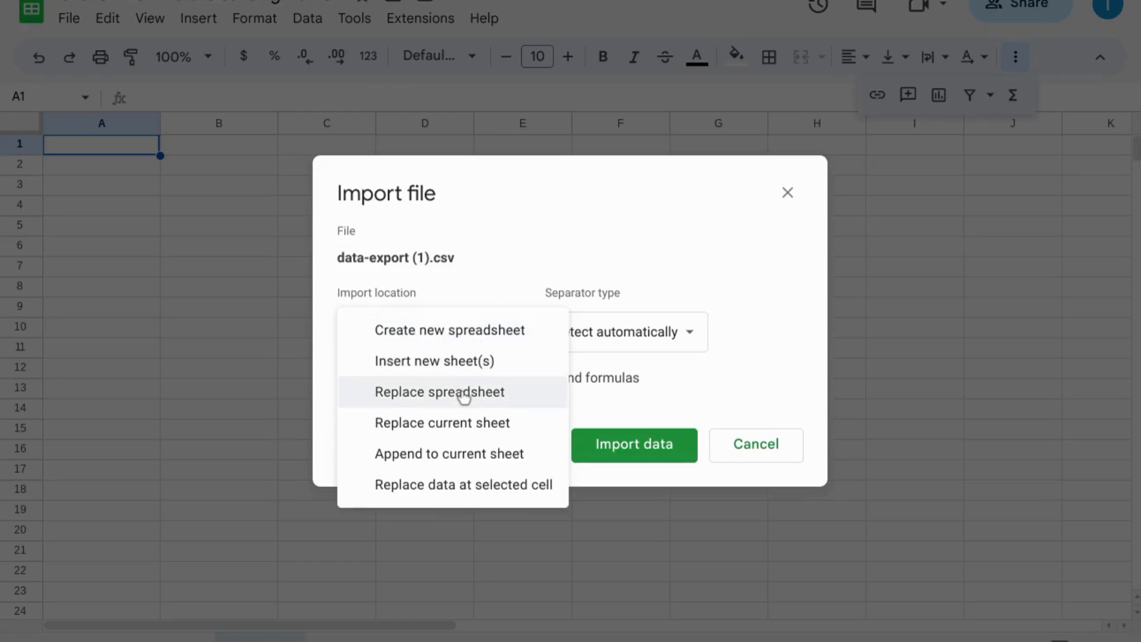
left_click(479, 431)
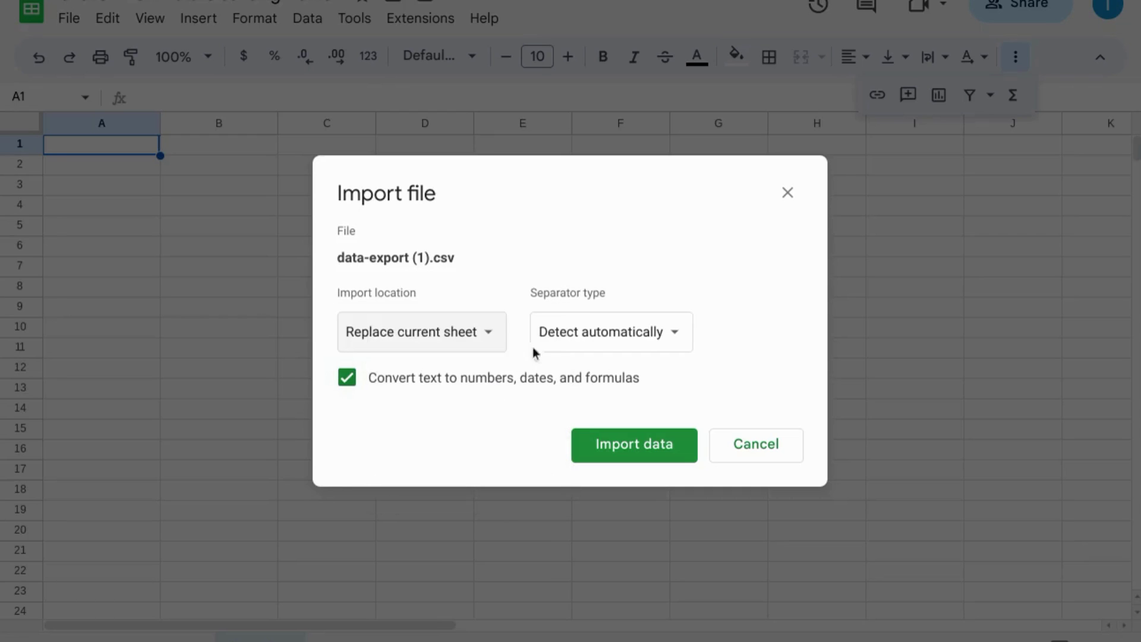
left_click(620, 447)
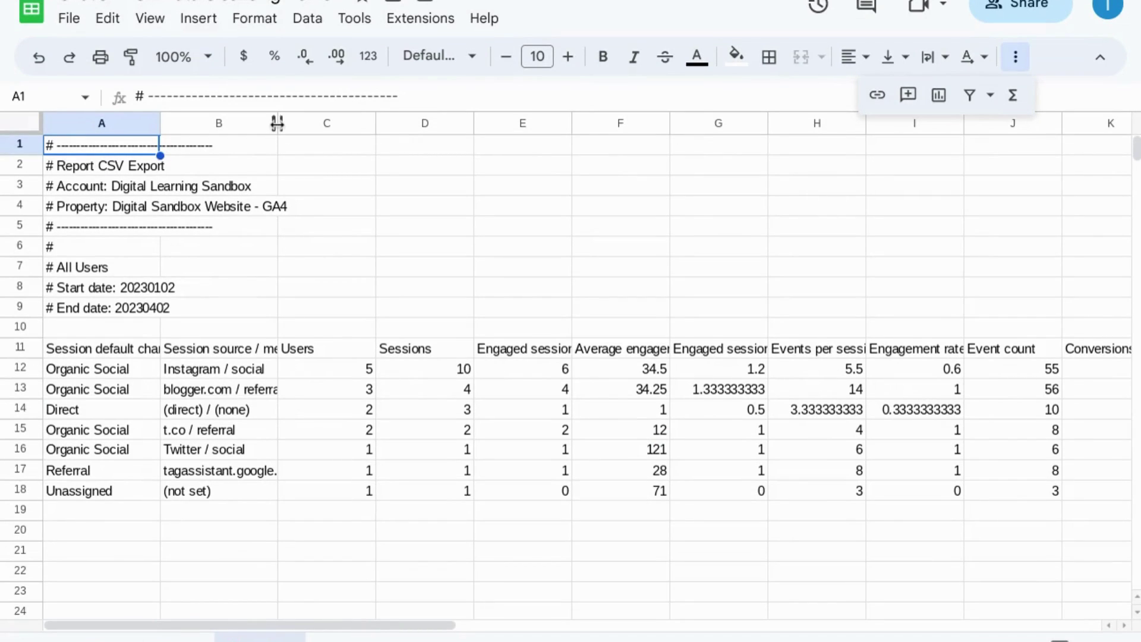
Widen the Session source / medium column and insert two blank columns before Users
double_click(277, 123)
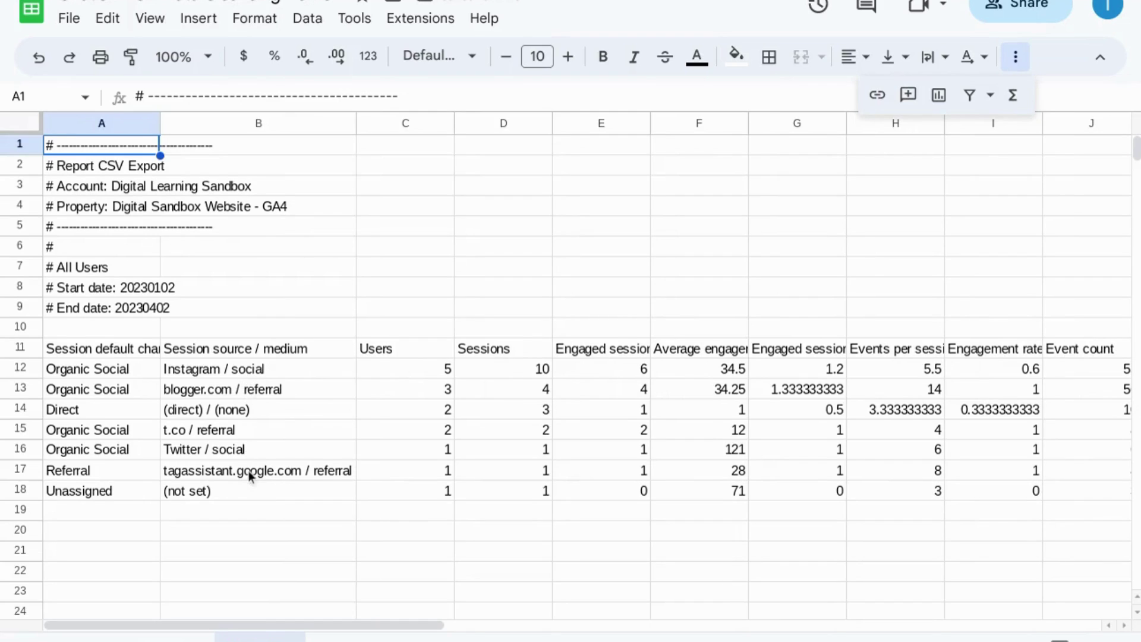
left_click(408, 126)
right_click(407, 126)
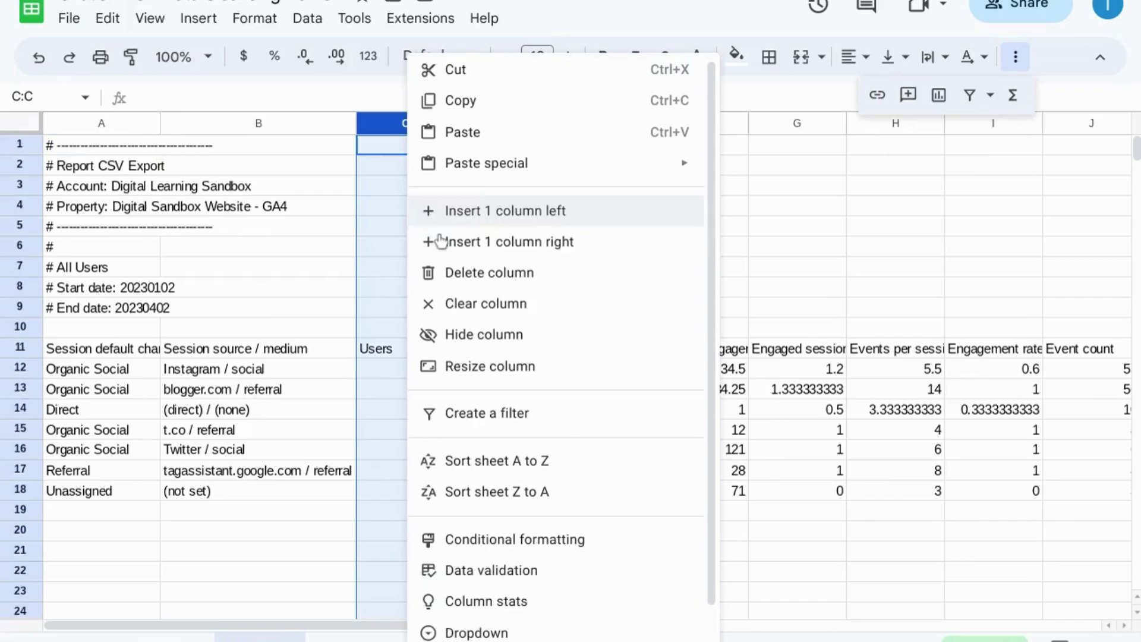
left_click(477, 213)
right_click(424, 127)
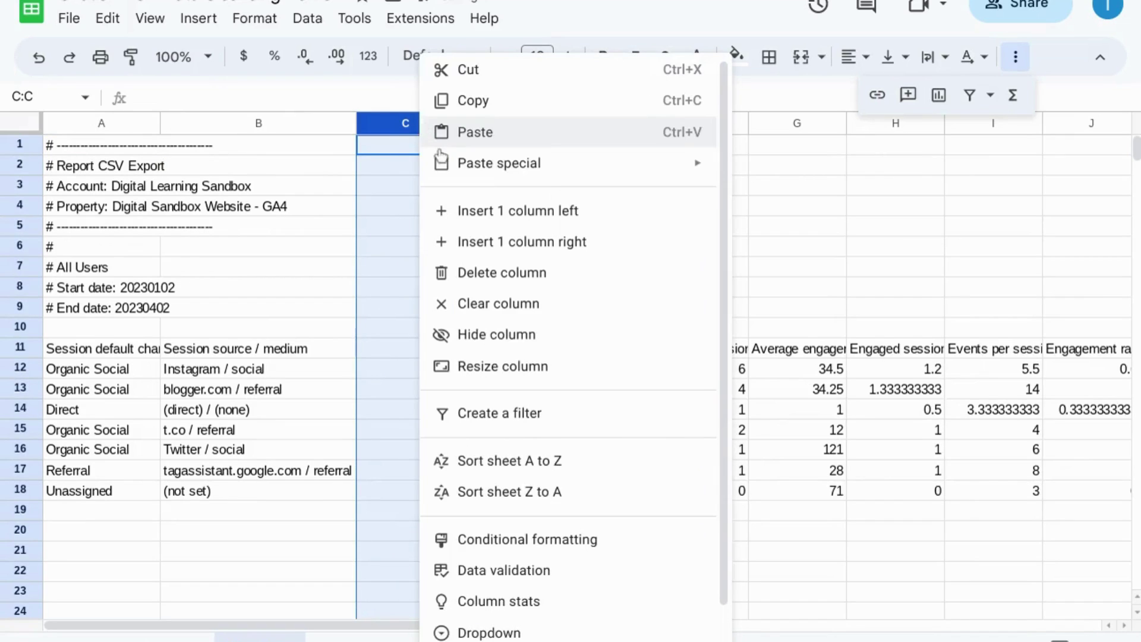
left_click(473, 213)
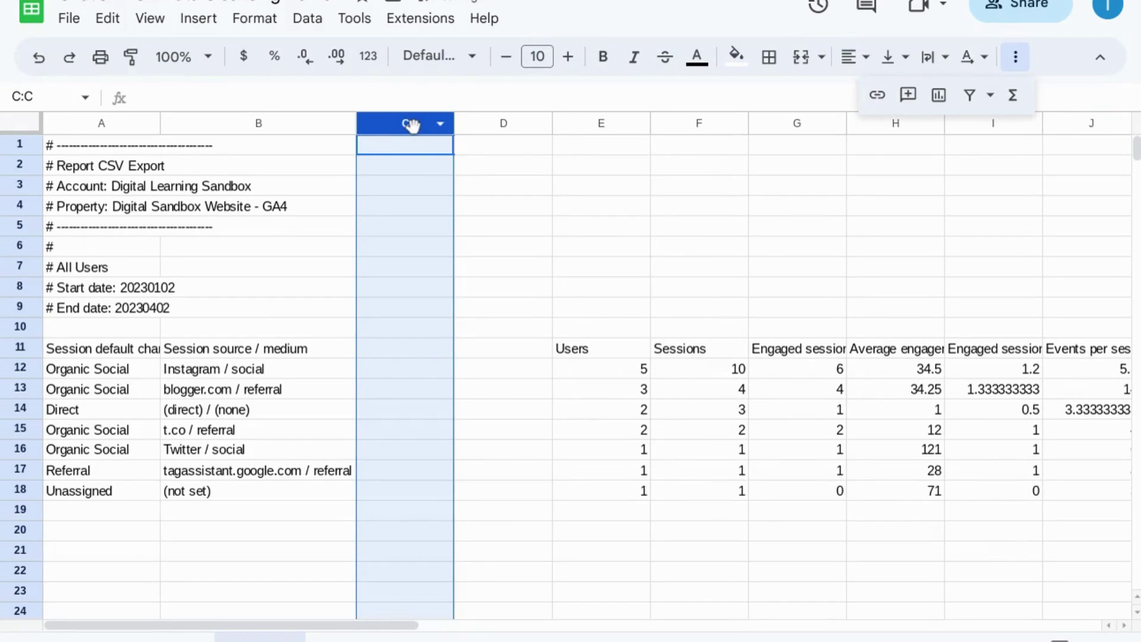
right_click(429, 152)
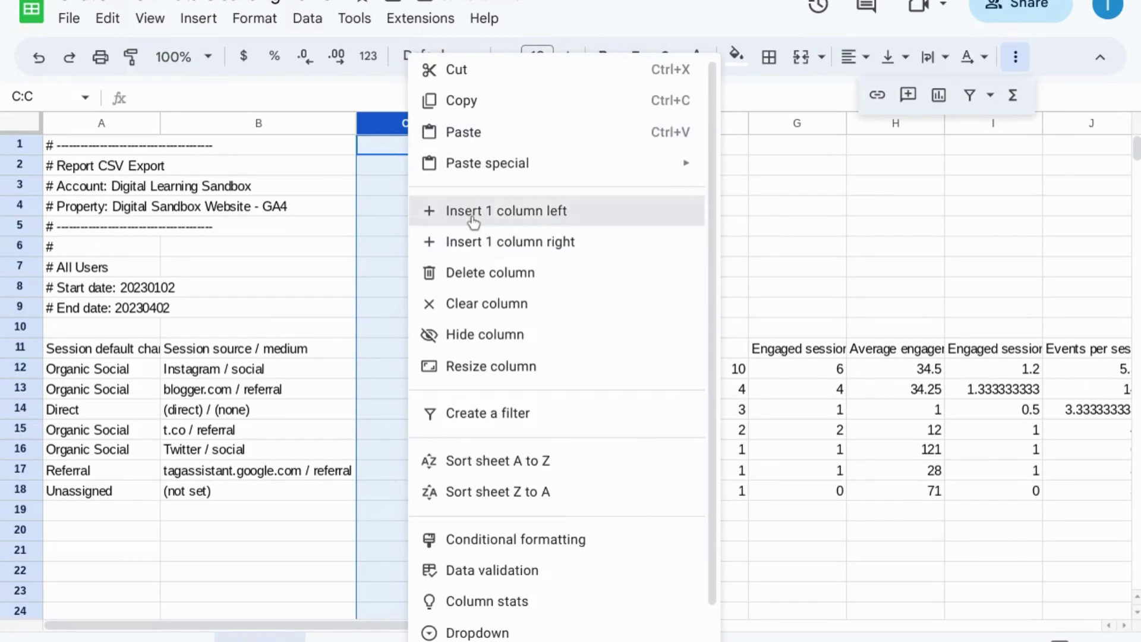
Insert a third blank column at C, making columns C to E empty
left_click(474, 211)
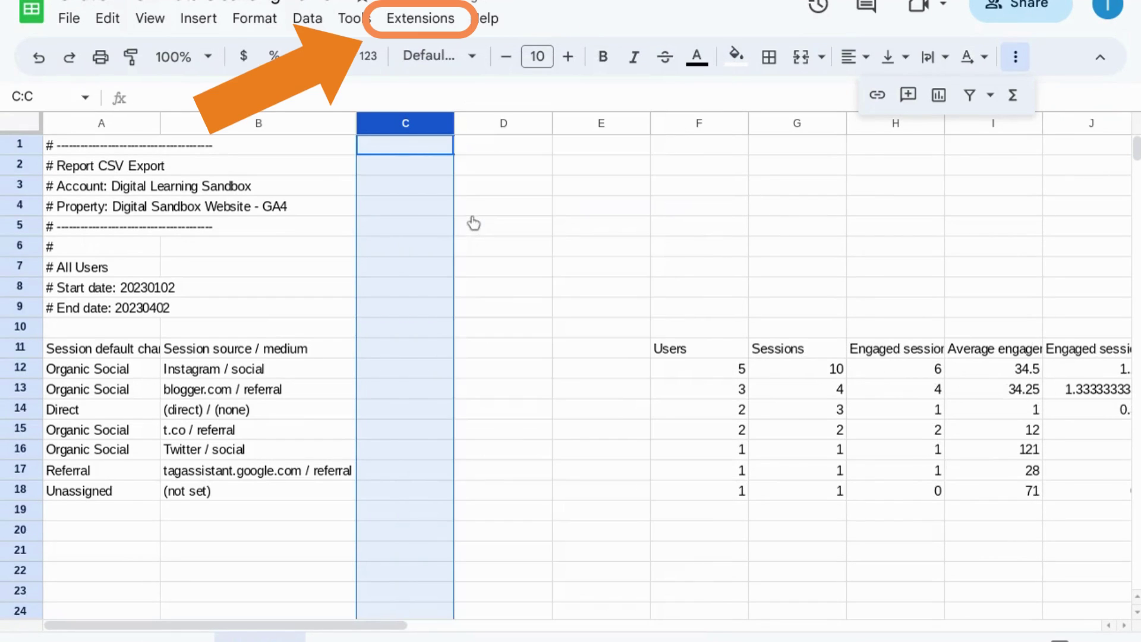
left_click(415, 22)
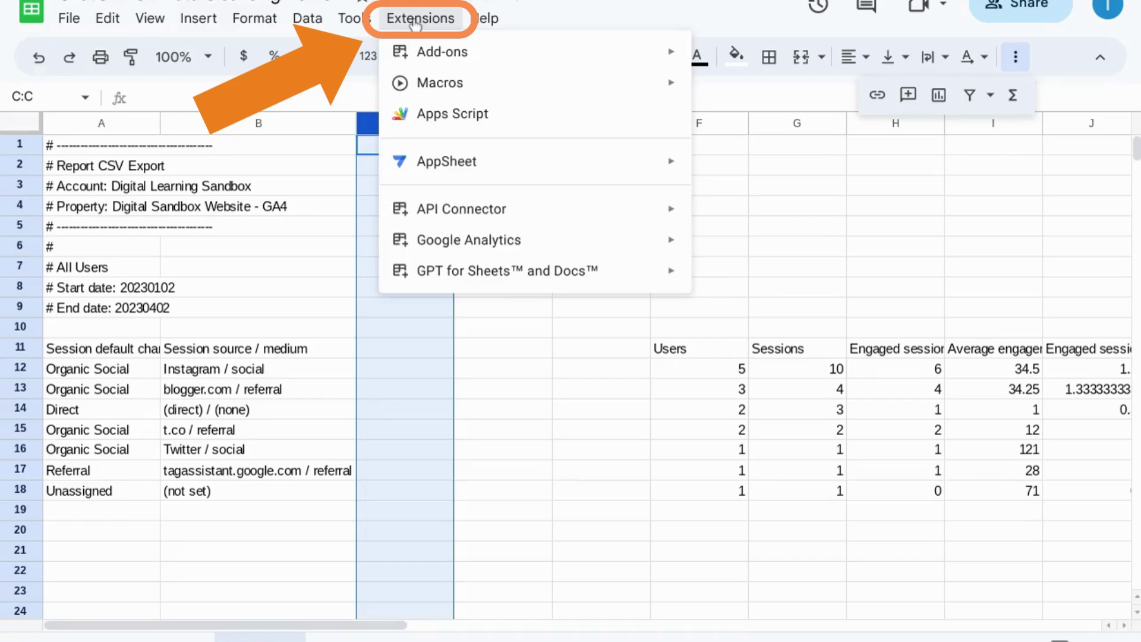
mouse_move(424, 62)
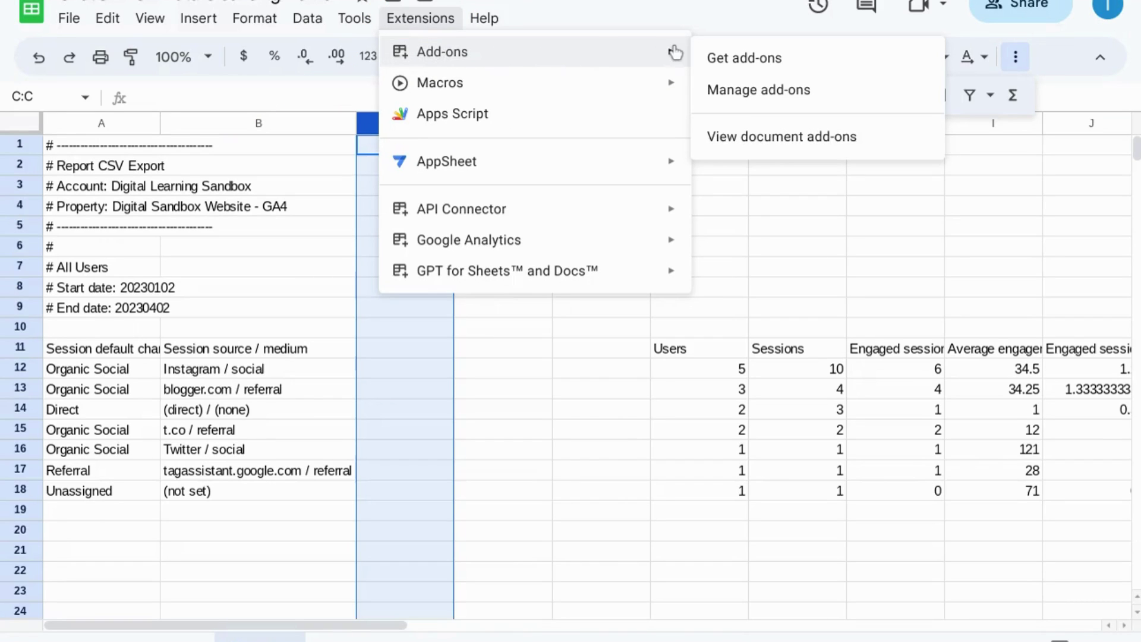
left_click(731, 62)
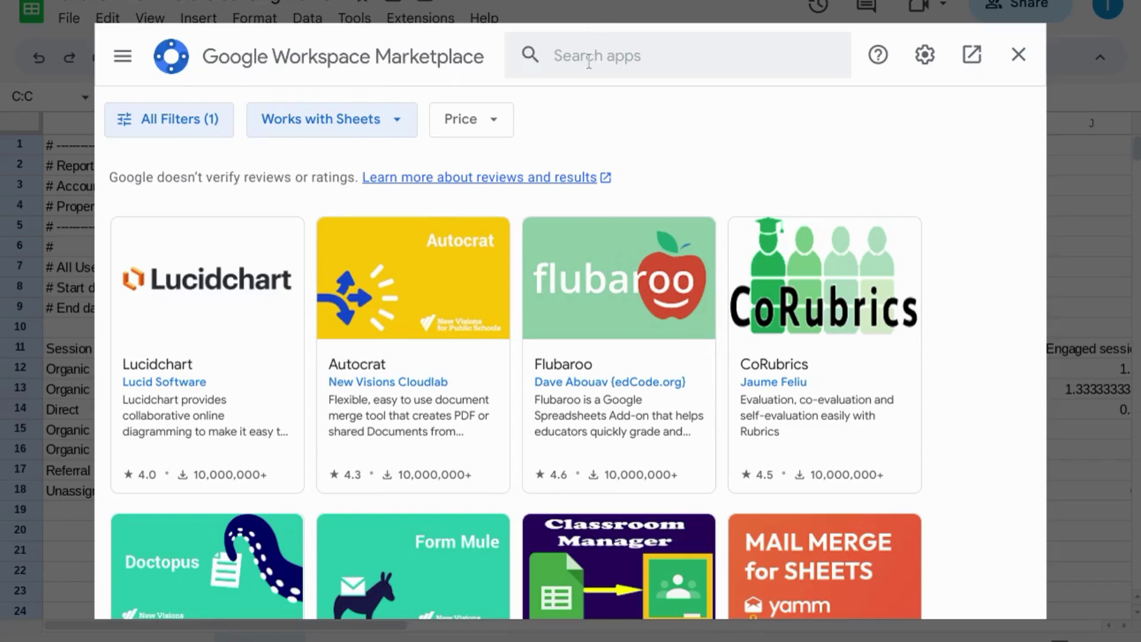
Search the add-ons marketplace for GPT for Sheets and Docs and confirm it is installed
left_click(590, 54)
type("GPT")
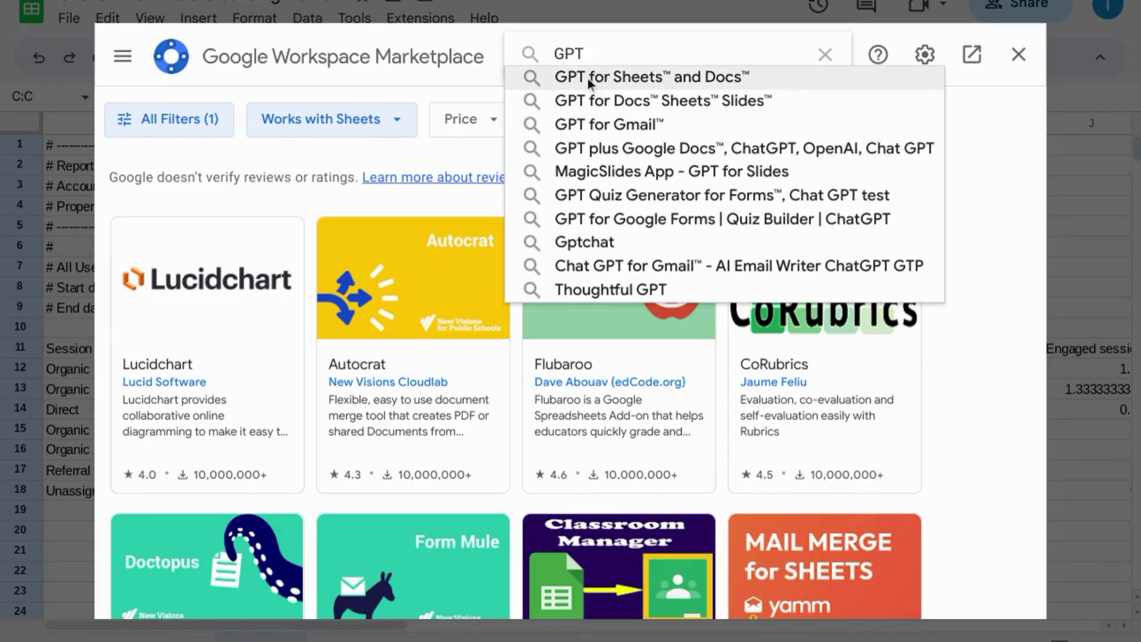
left_click(587, 78)
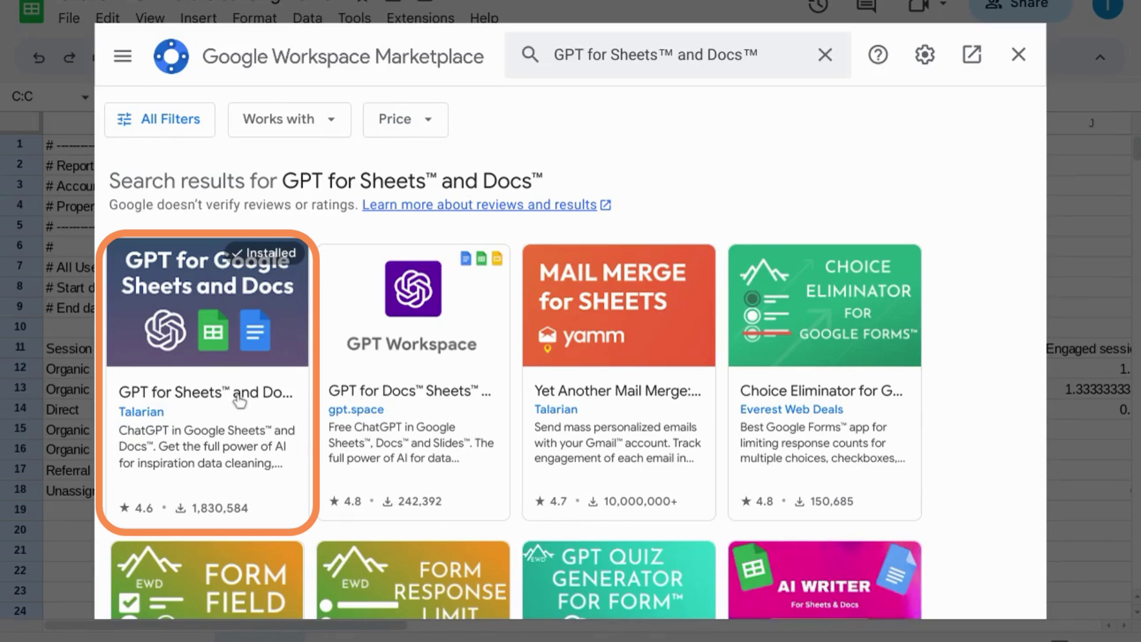
left_click(200, 321)
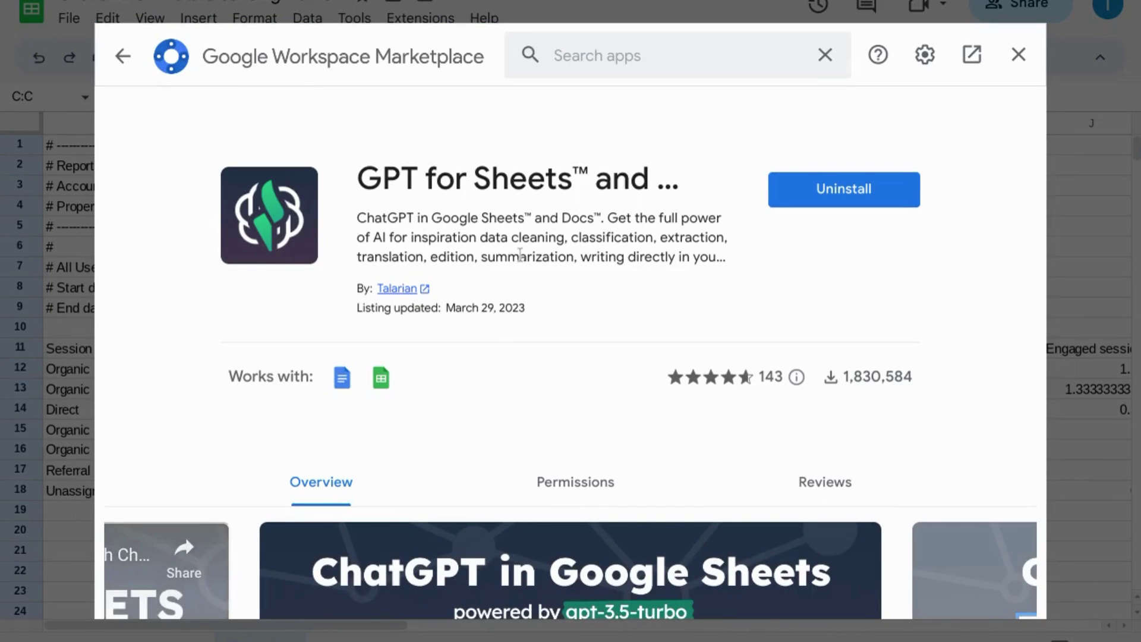
scroll(520, 254, "down", 10)
scroll(520, 254, "up", 7)
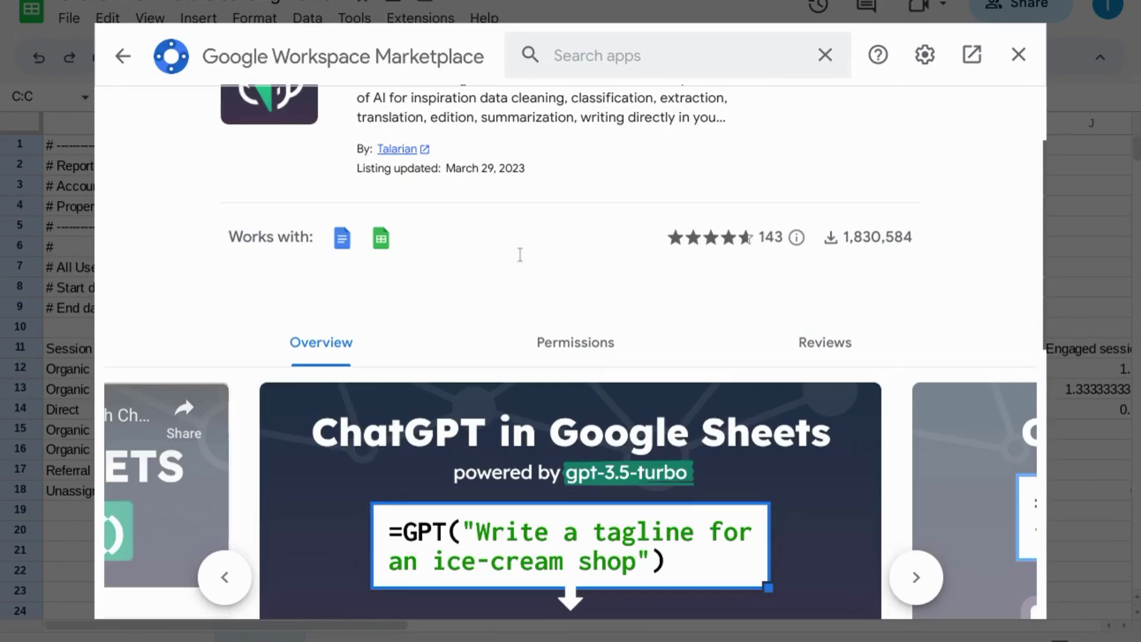
scroll(520, 254, "up", 3)
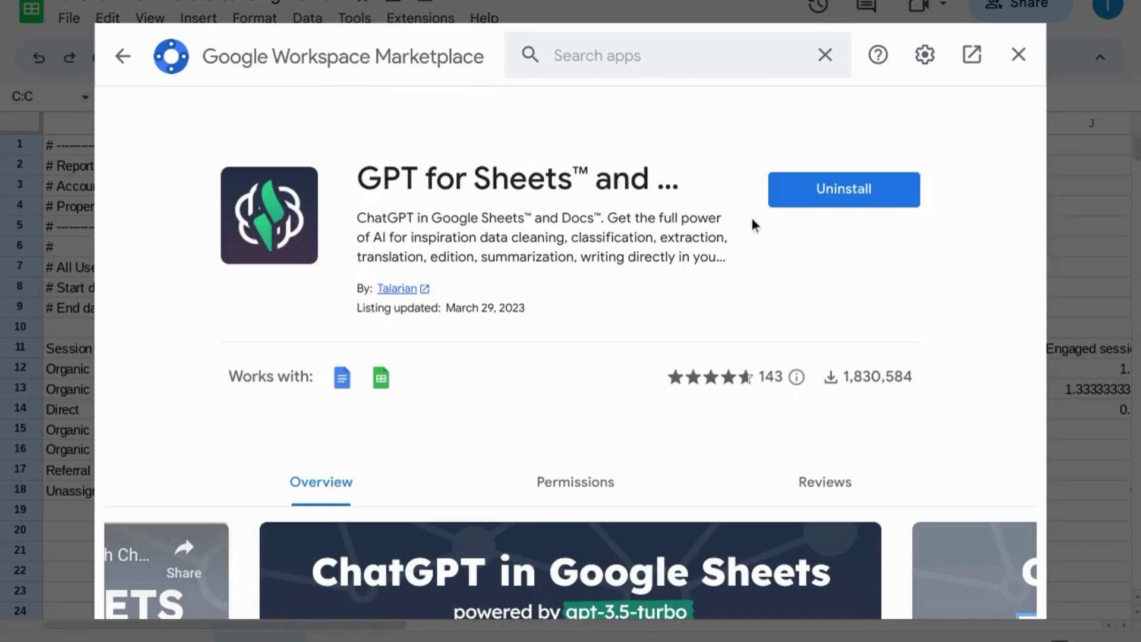
left_click(1017, 55)
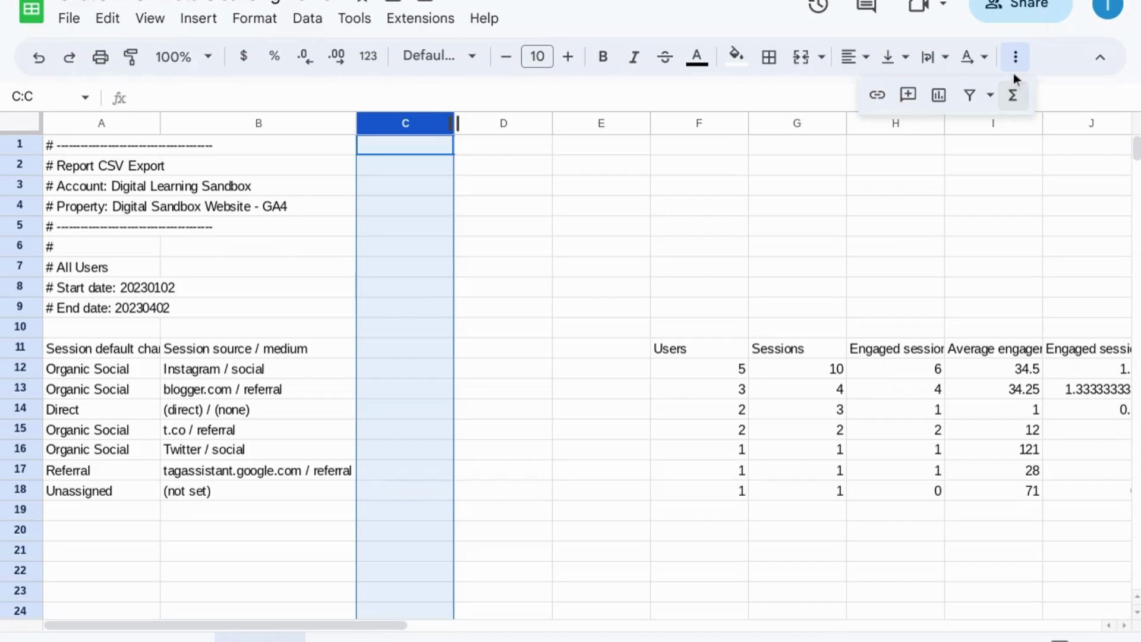
Open the Extensions menu beside the GPT_CLASSIFY Source (Clean) and Medium (Clean) columns
left_click(423, 24)
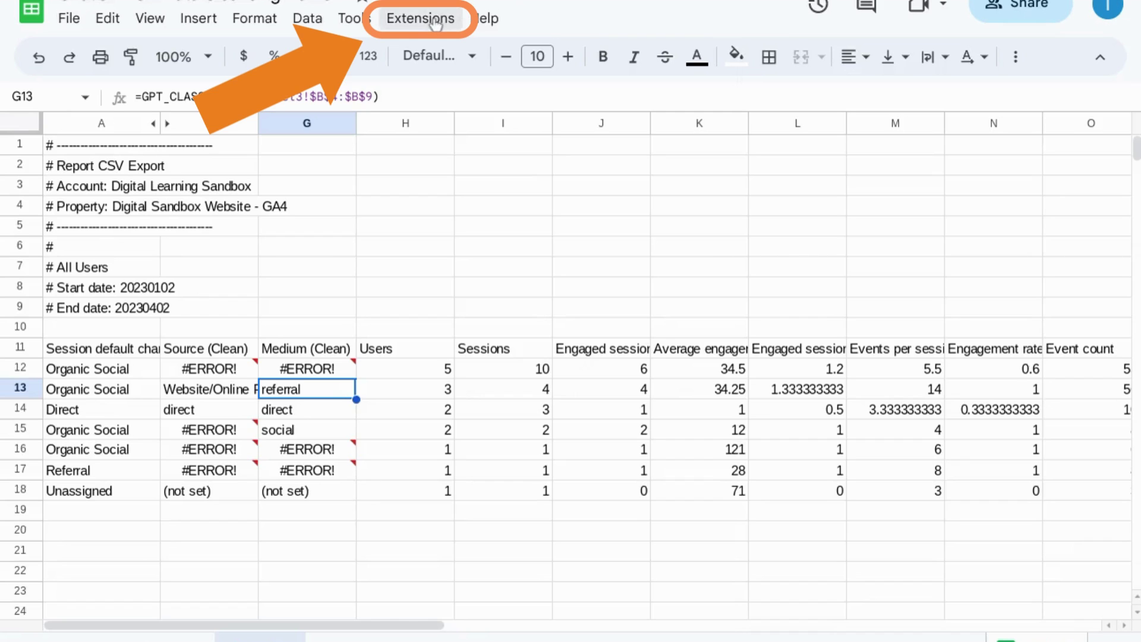
Check the OpenAI API key setting in GPT for Sheets and Docs, then close it
left_click(435, 22)
mouse_move(456, 280)
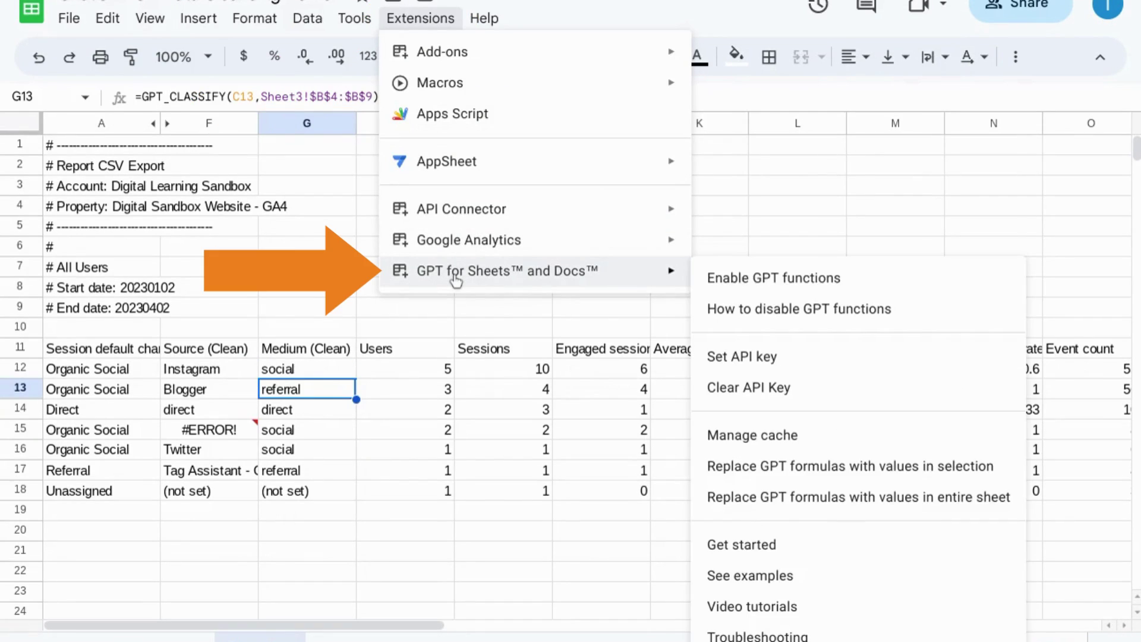
left_click(741, 357)
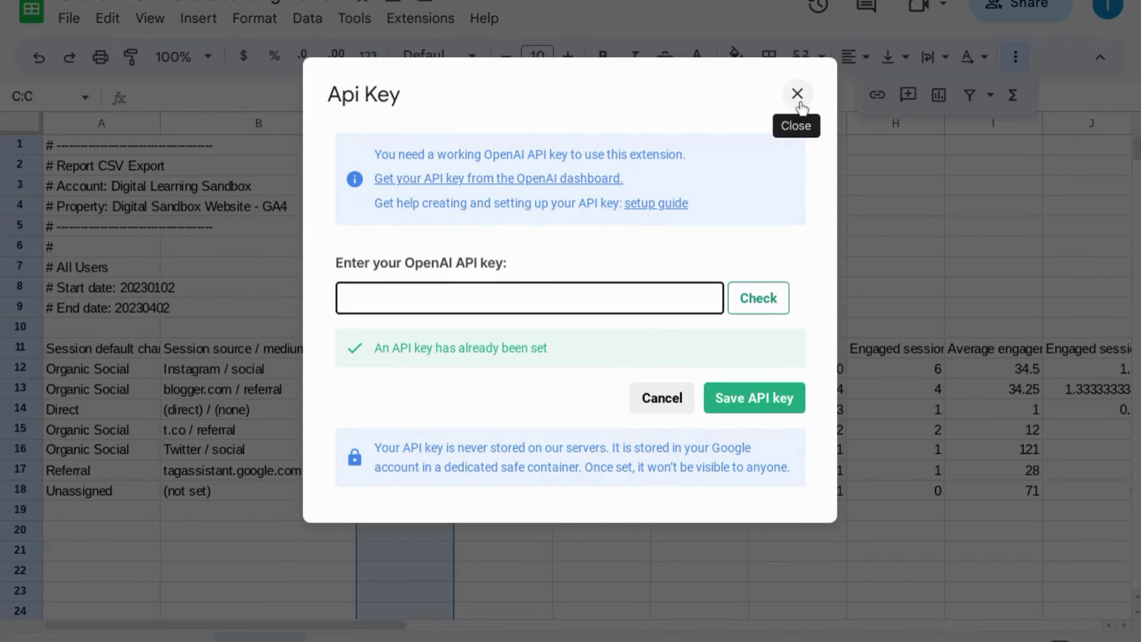
left_click(797, 93)
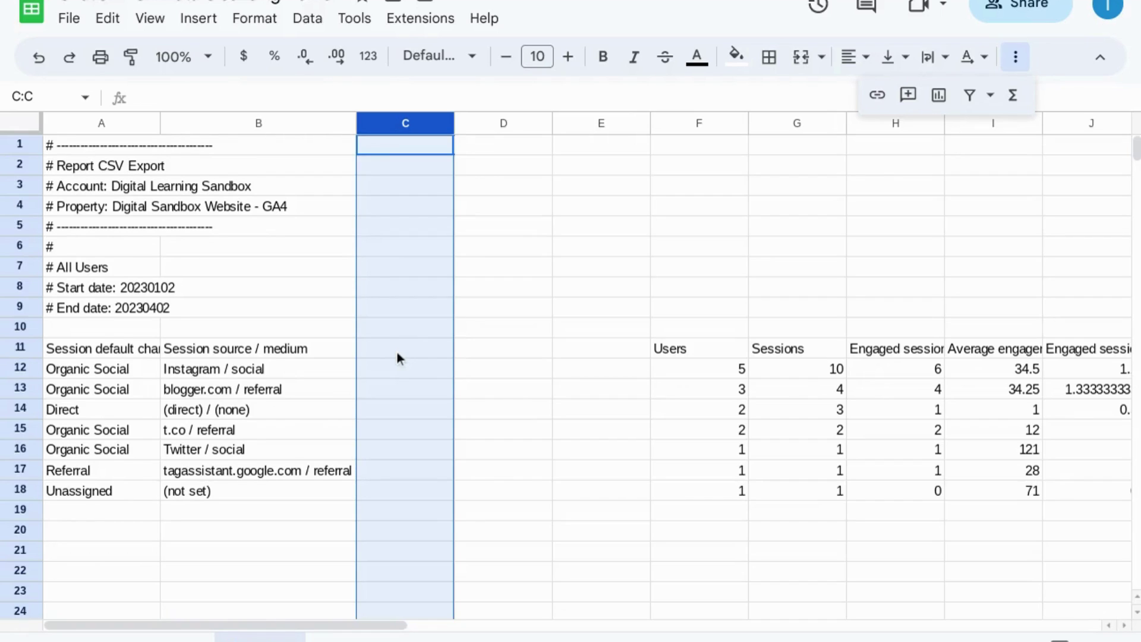
Insert another blank column at column C
left_click(389, 385)
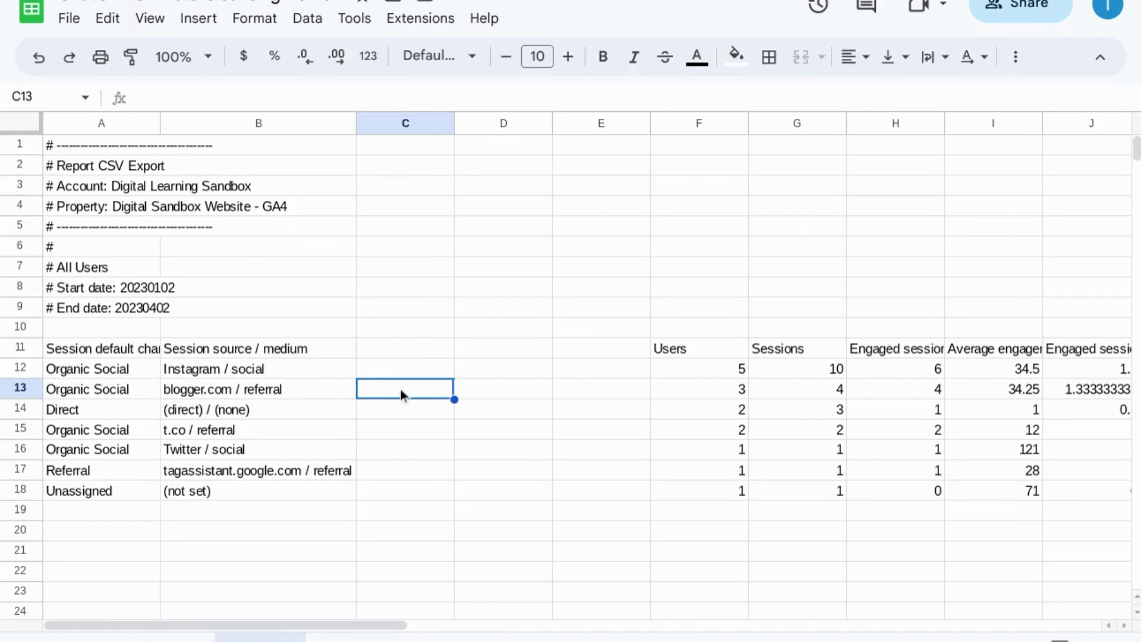
right_click(400, 390)
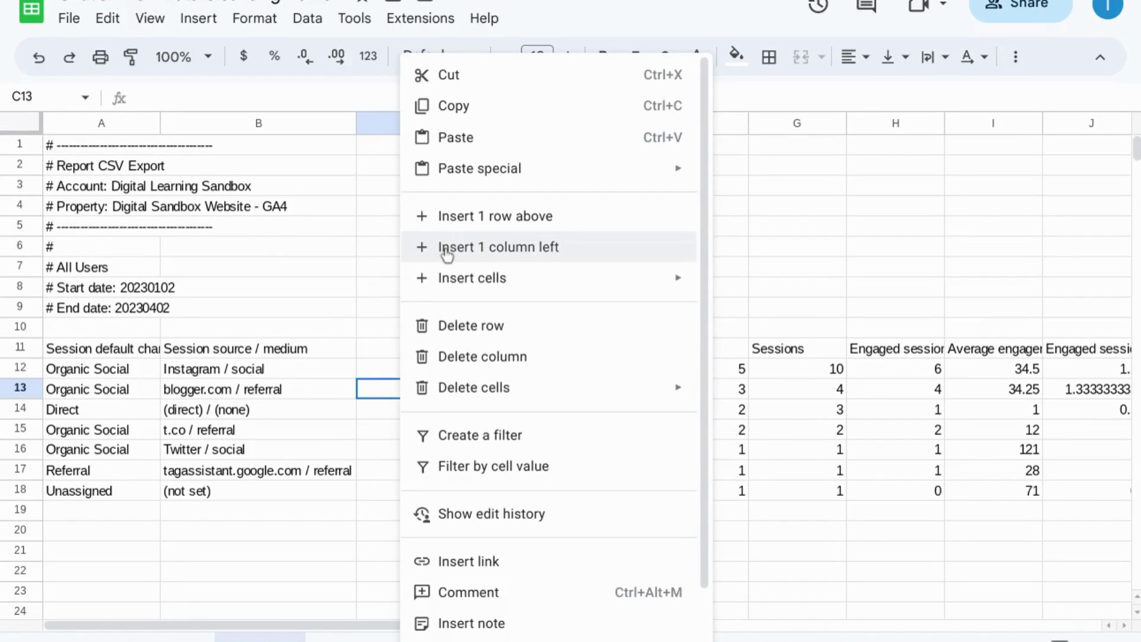
left_click(447, 248)
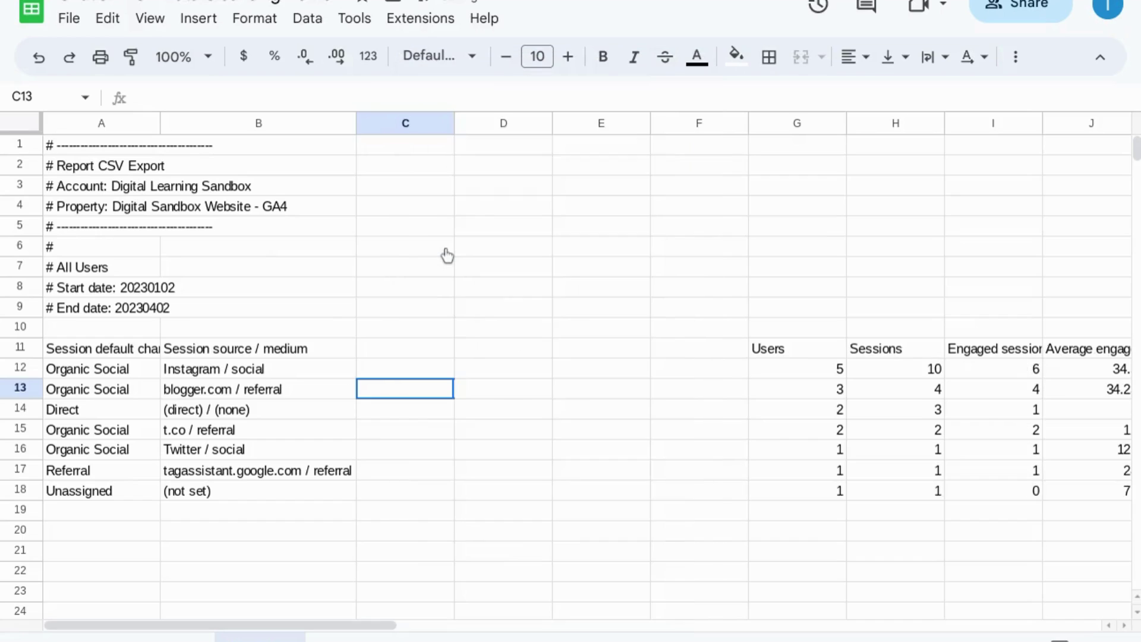
Copy the seven source / medium values from B12:B18 into C12:C18
left_click(282, 371)
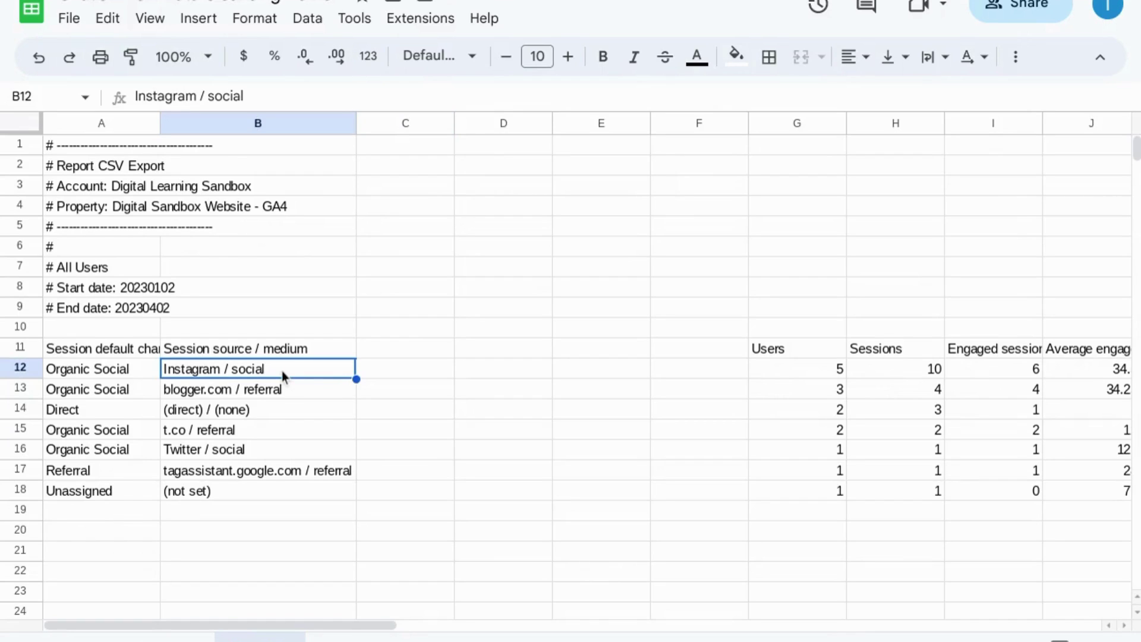
key("ctrl+shift+Down")
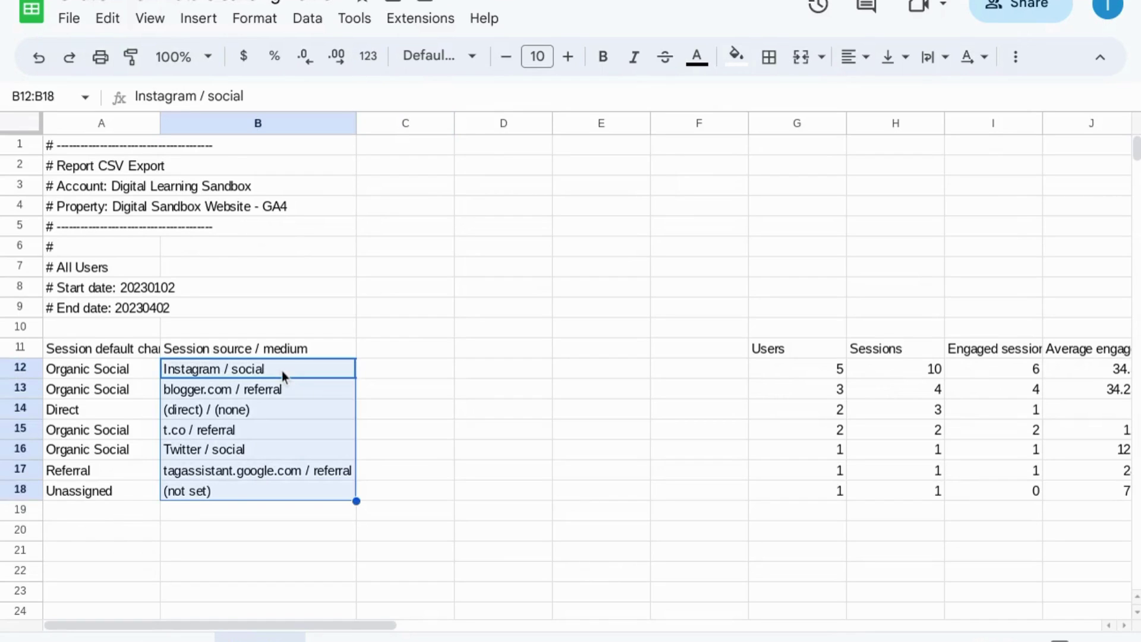
key("ctrl+c")
left_click(381, 376)
key("ctrl+v")
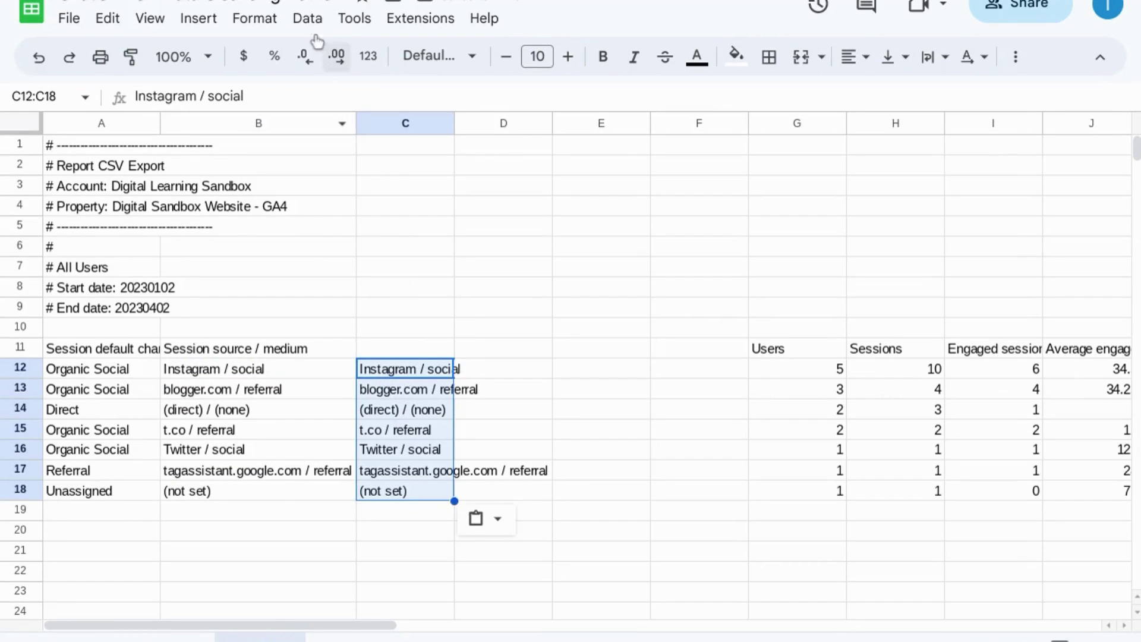
Split C12:C18 on a custom '/' separator into source in C and medium in D
left_click(308, 19)
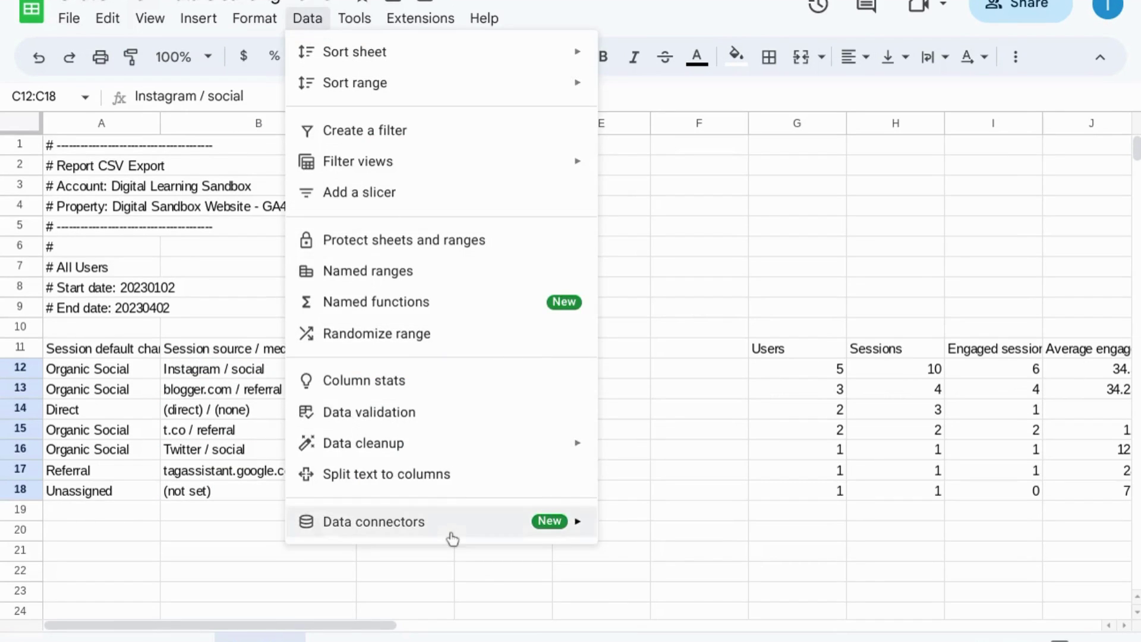
left_click(410, 475)
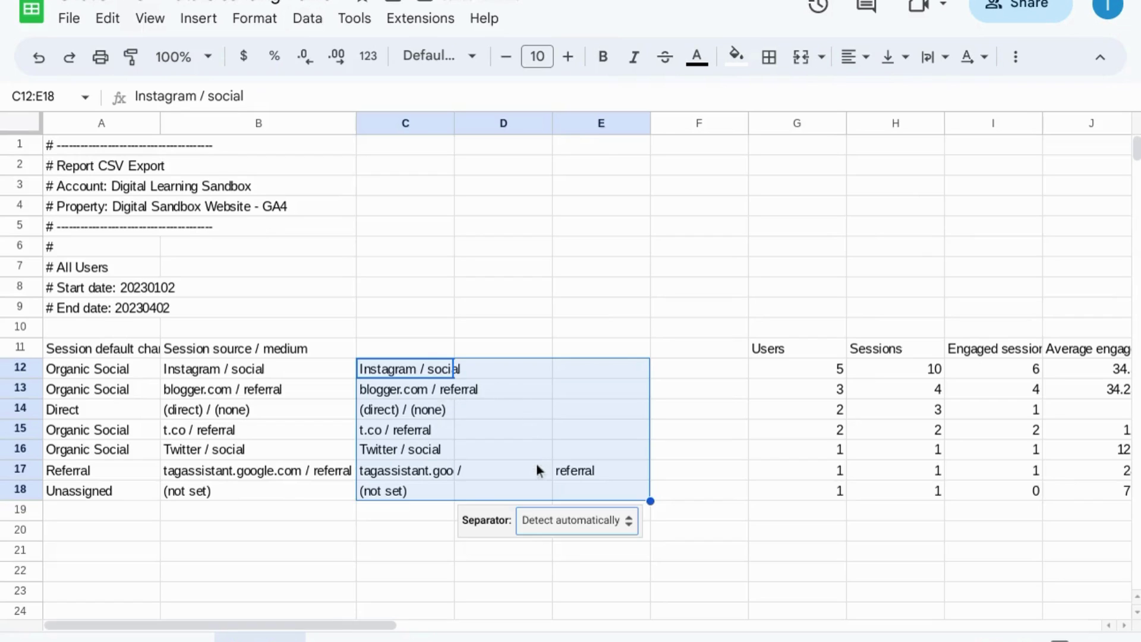
left_click(550, 523)
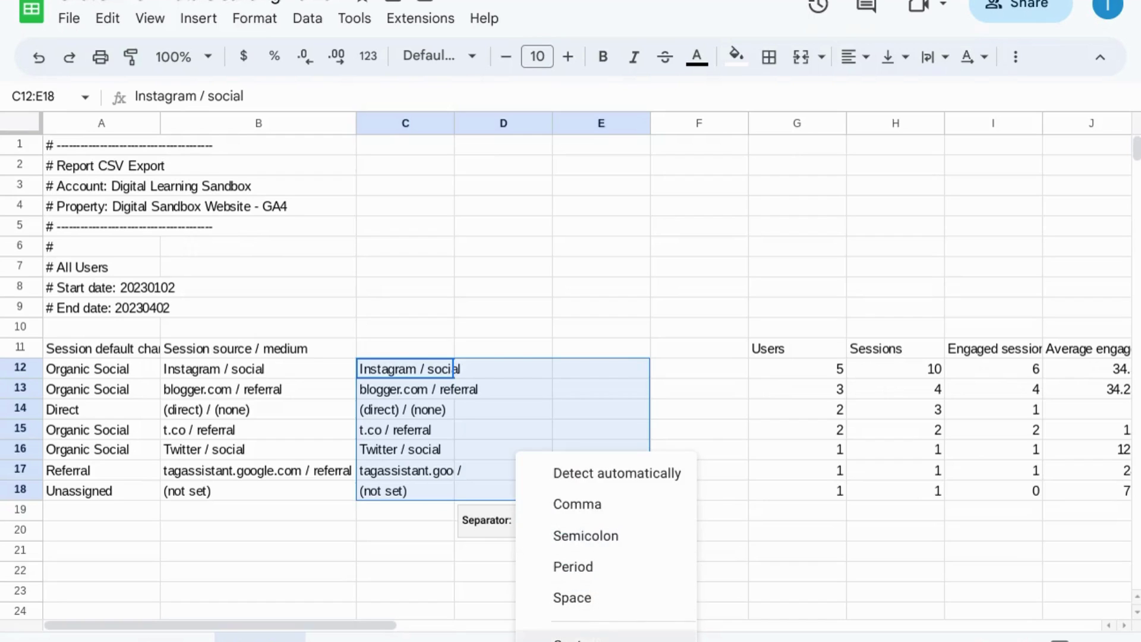
left_click(571, 637)
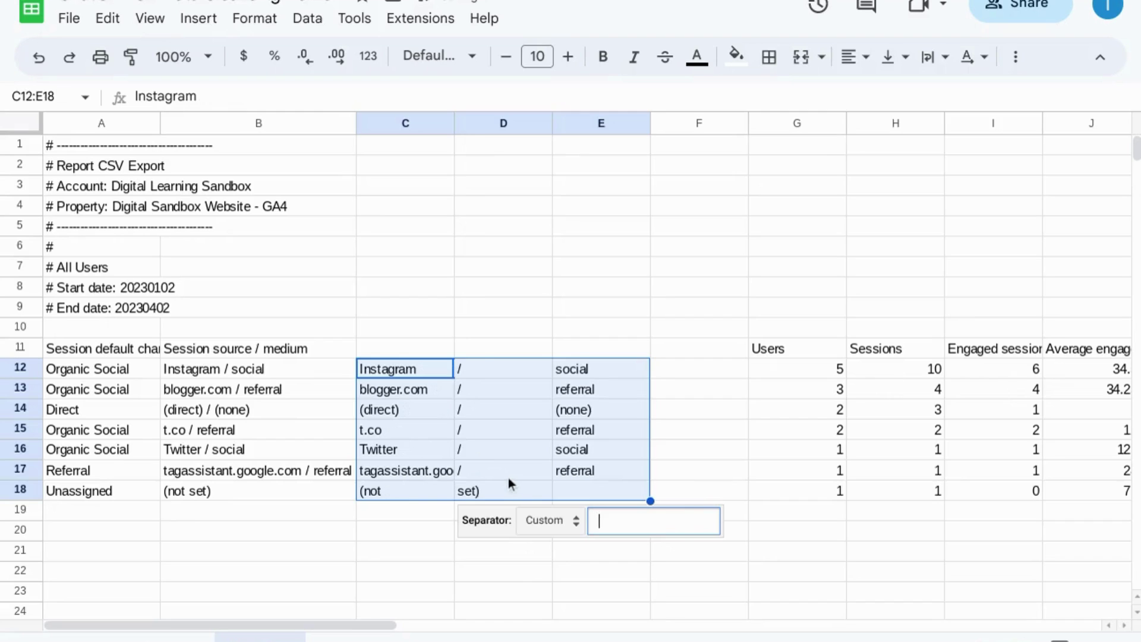
type("/")
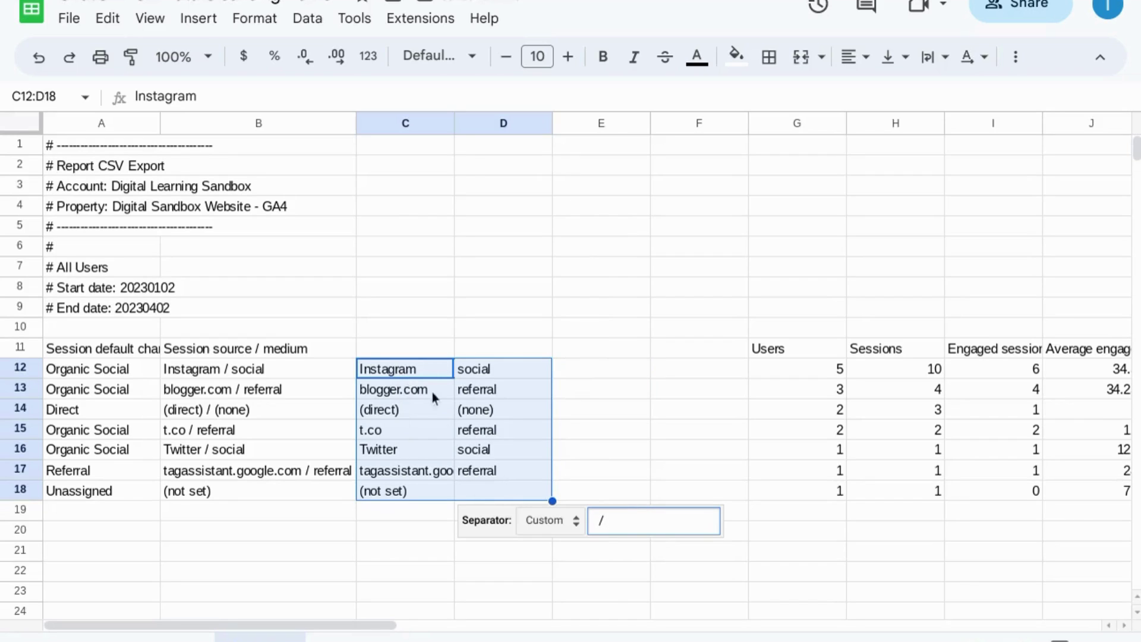
Enter the headers 'Source' in C11 and 'Medium' in D11
left_click(402, 347)
type("Source")
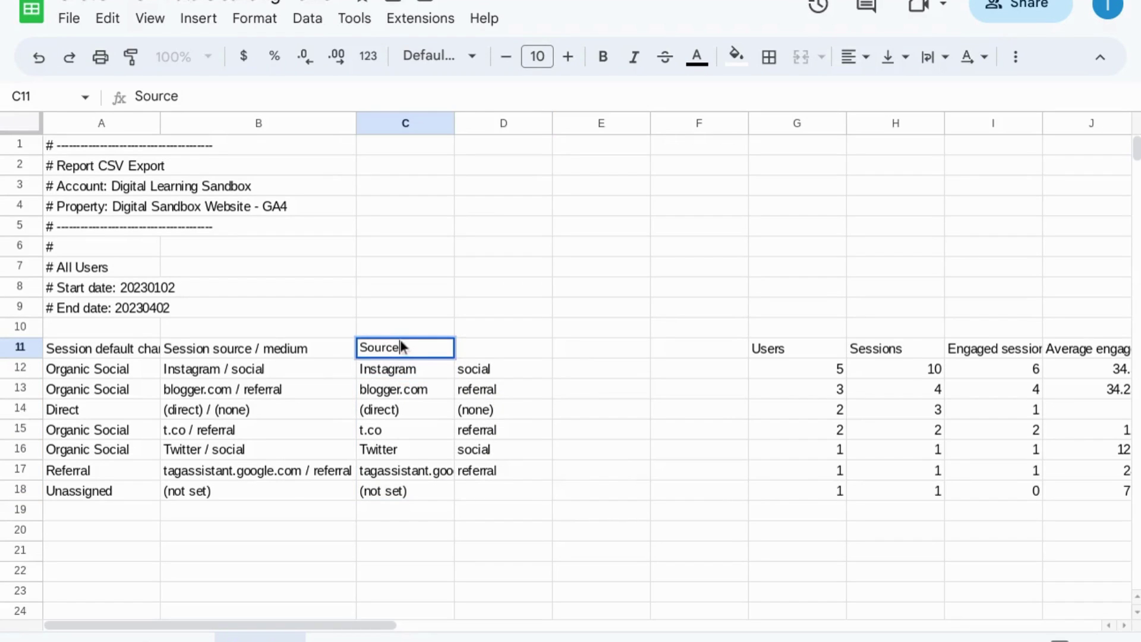
key("Tab")
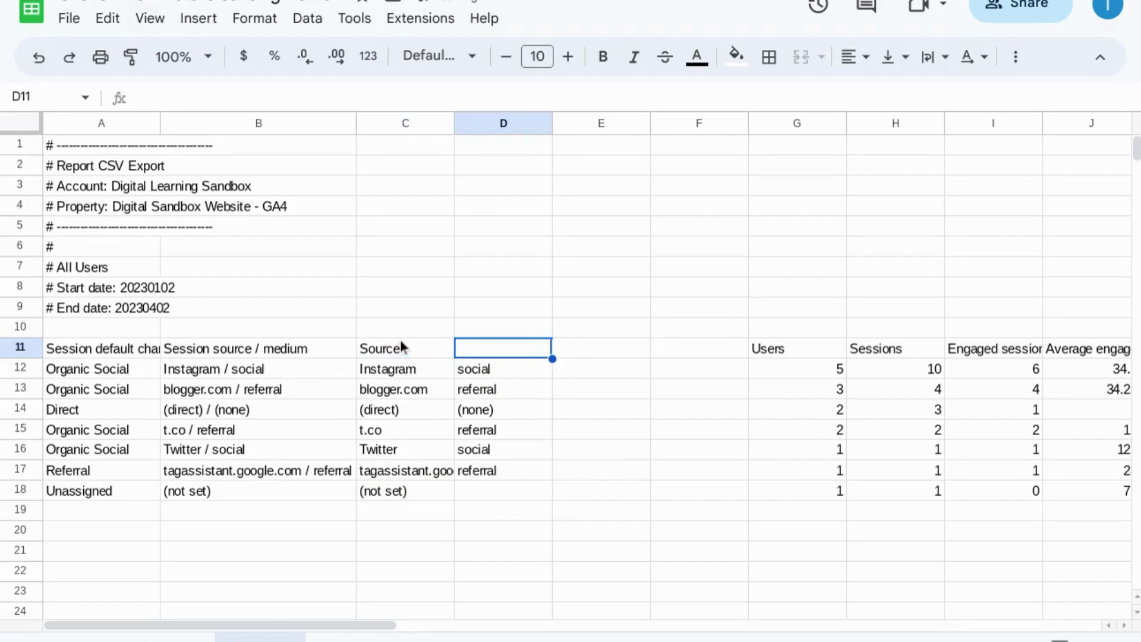
type("Medium")
key("Return")
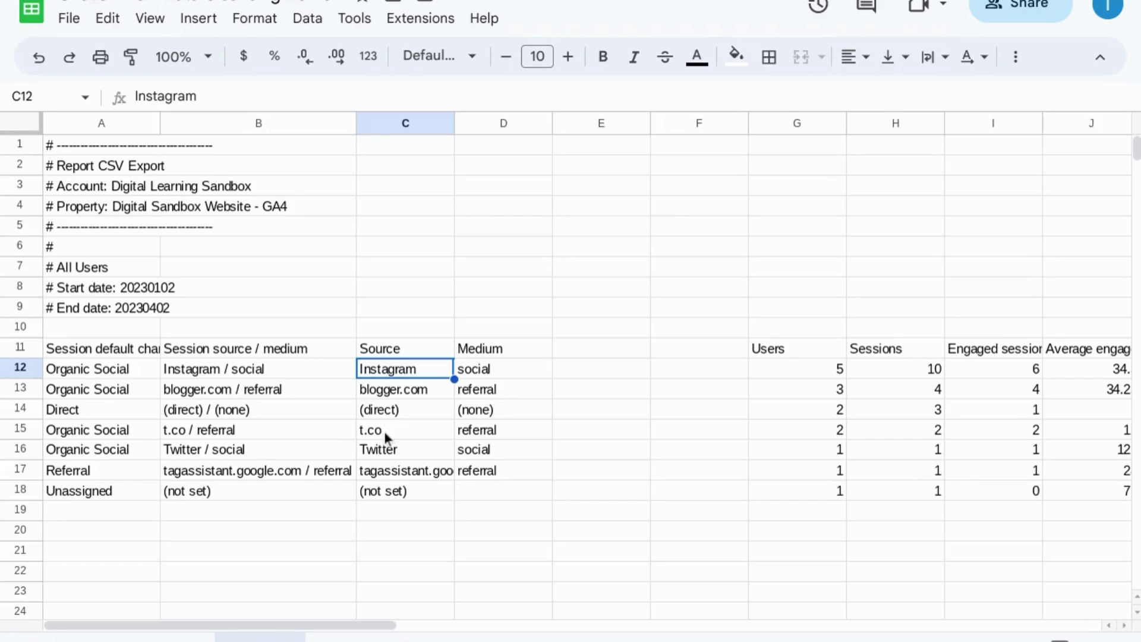
key("Right")
key("Right")
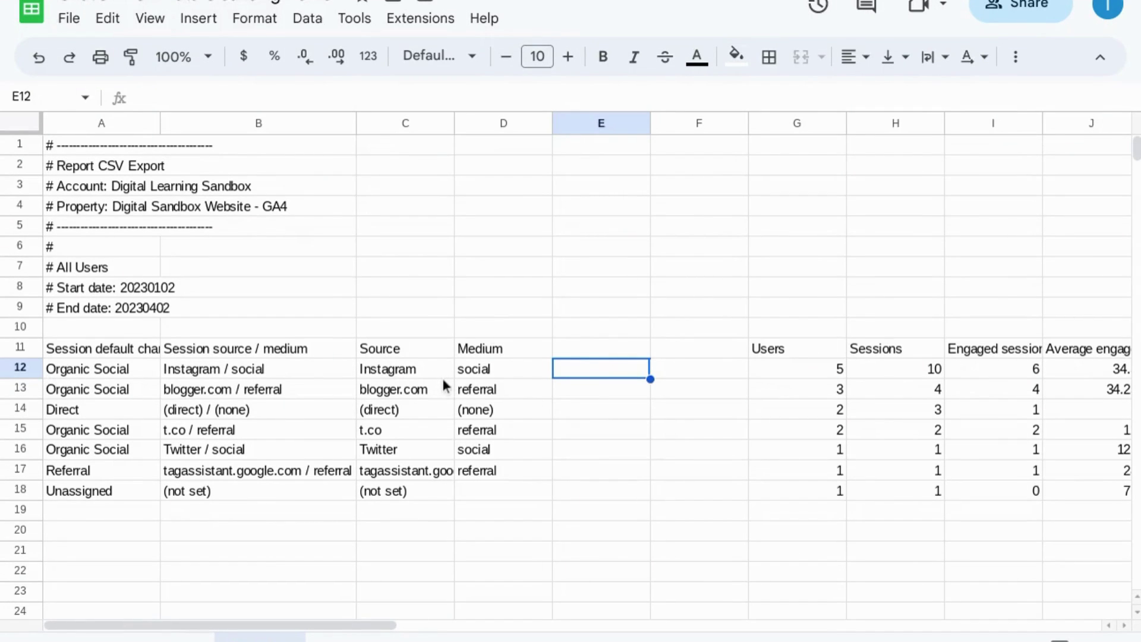
Enter =GPT_EXTRACT(C12,"website title") in E12 so it returns Instagram
type("=")
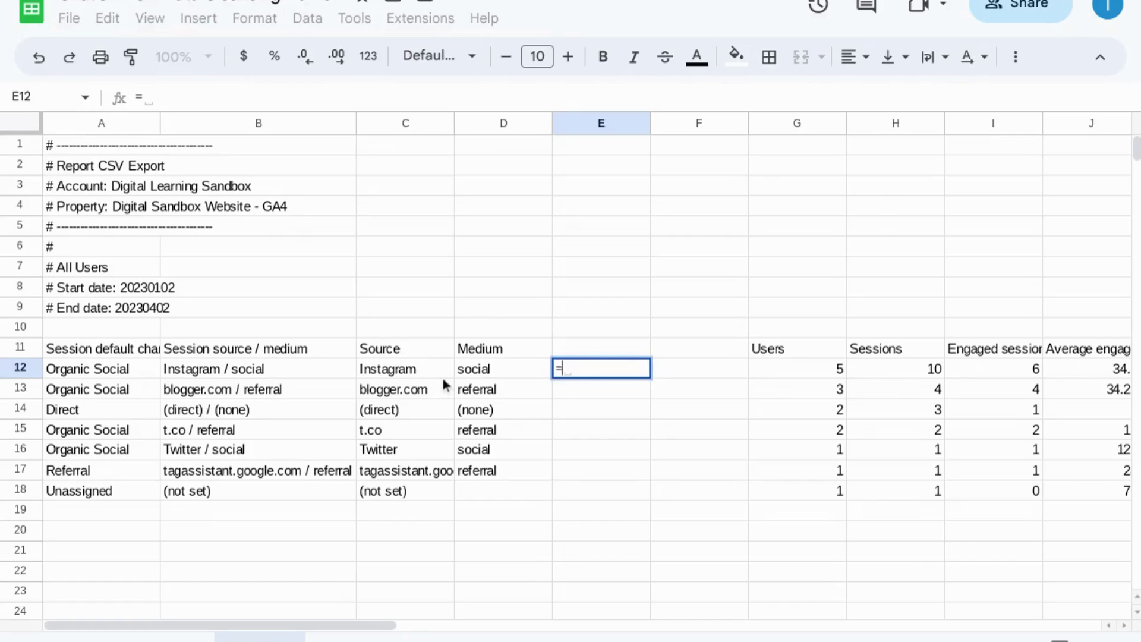
type("gpt_ex")
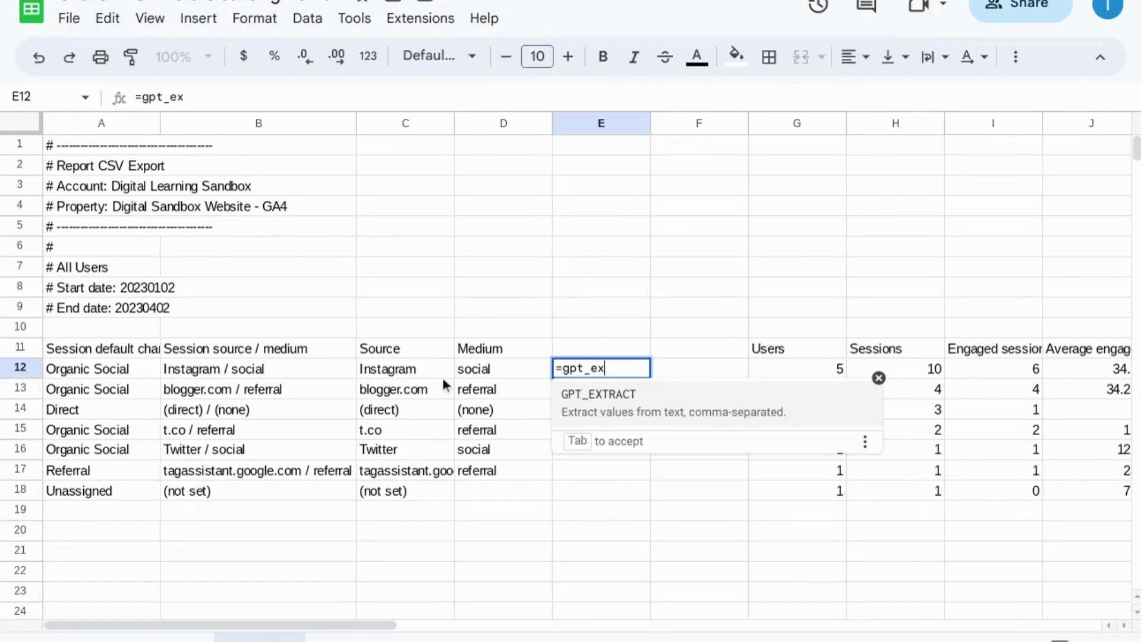
key("Tab")
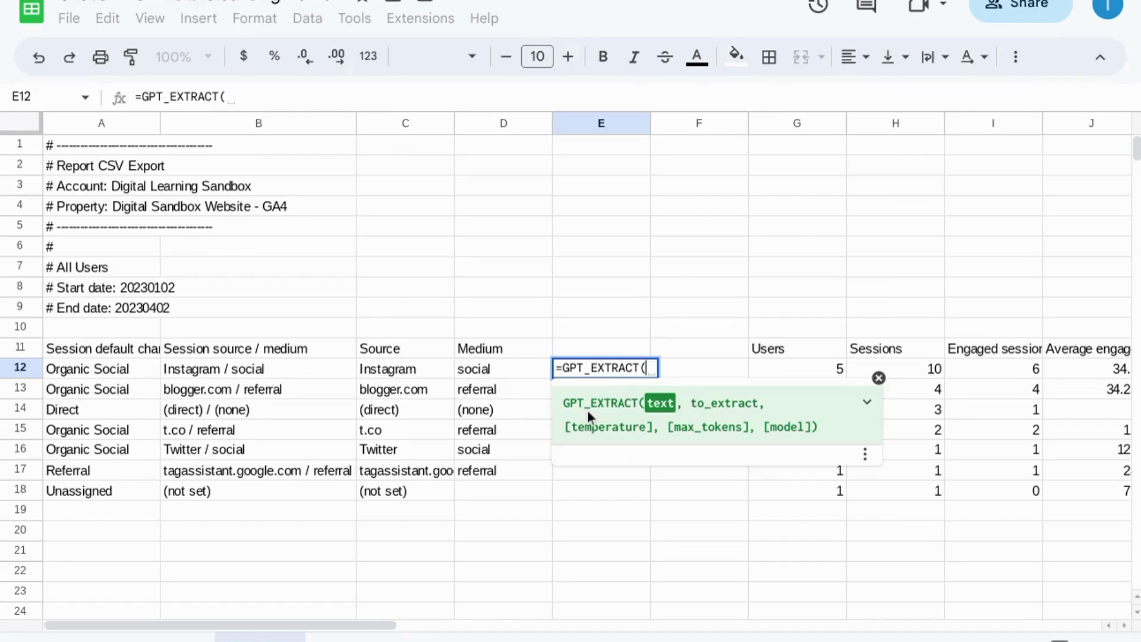
left_click(408, 374)
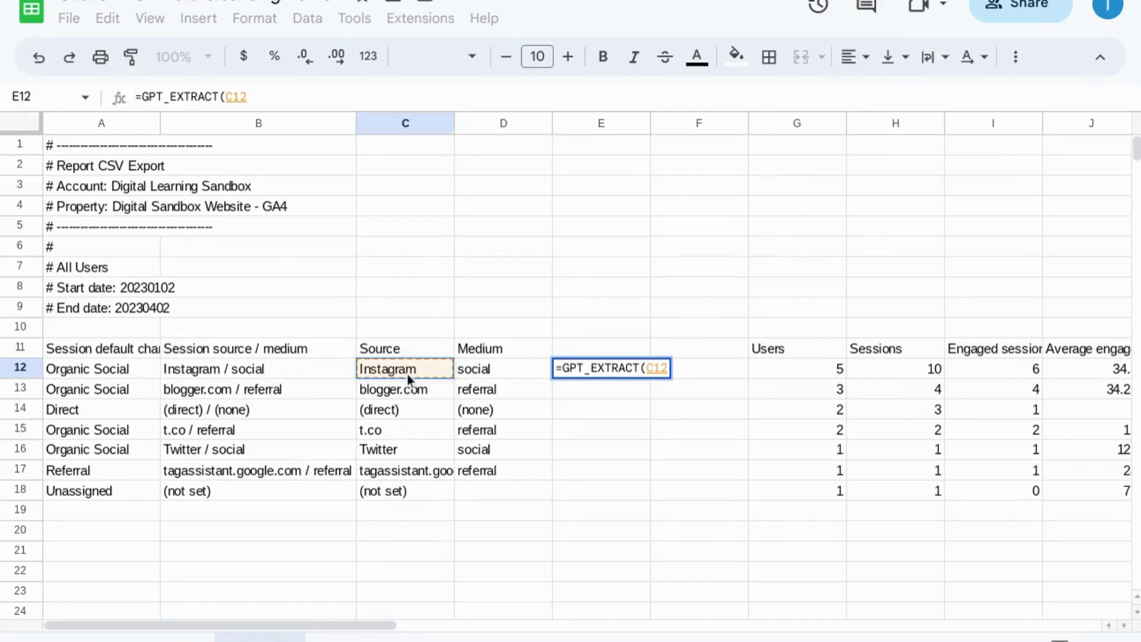
type(",")
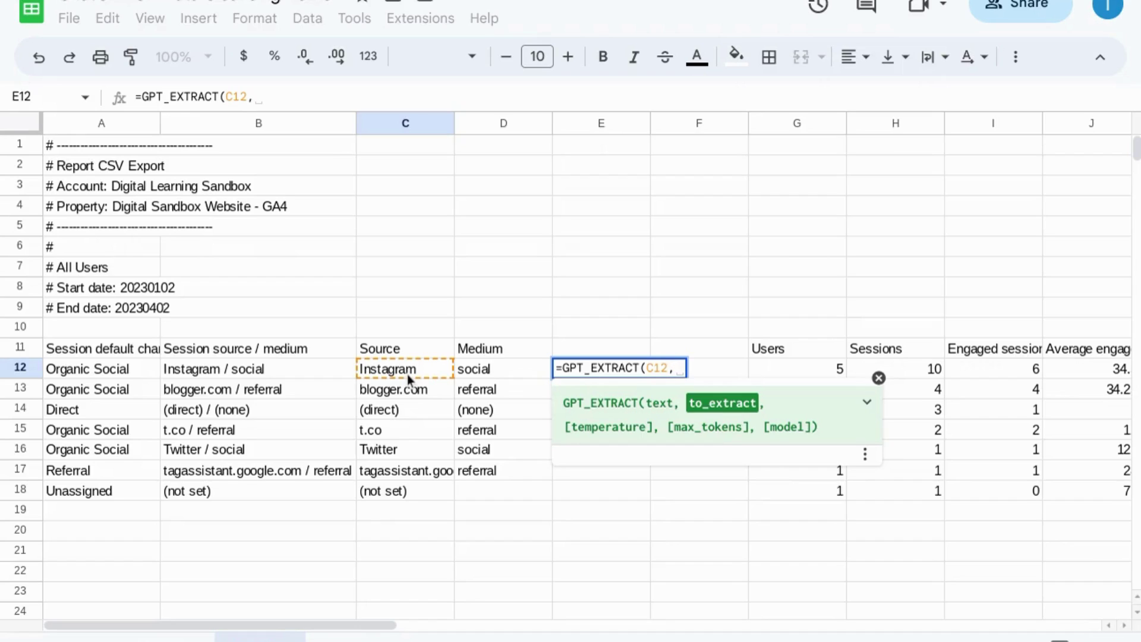
type("\"")
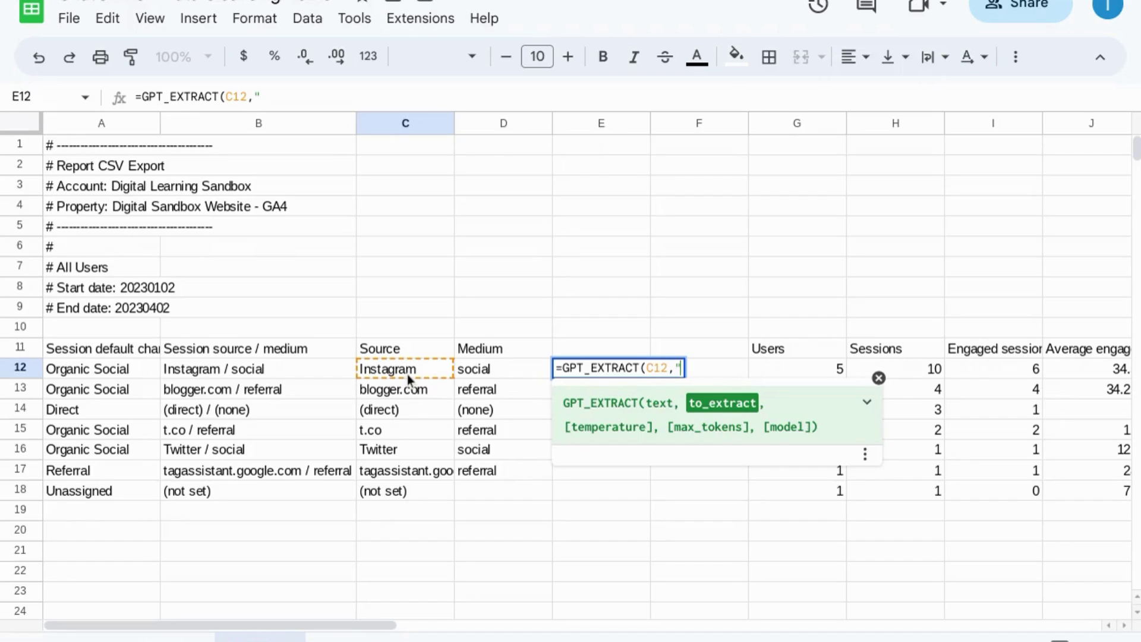
type("website ")
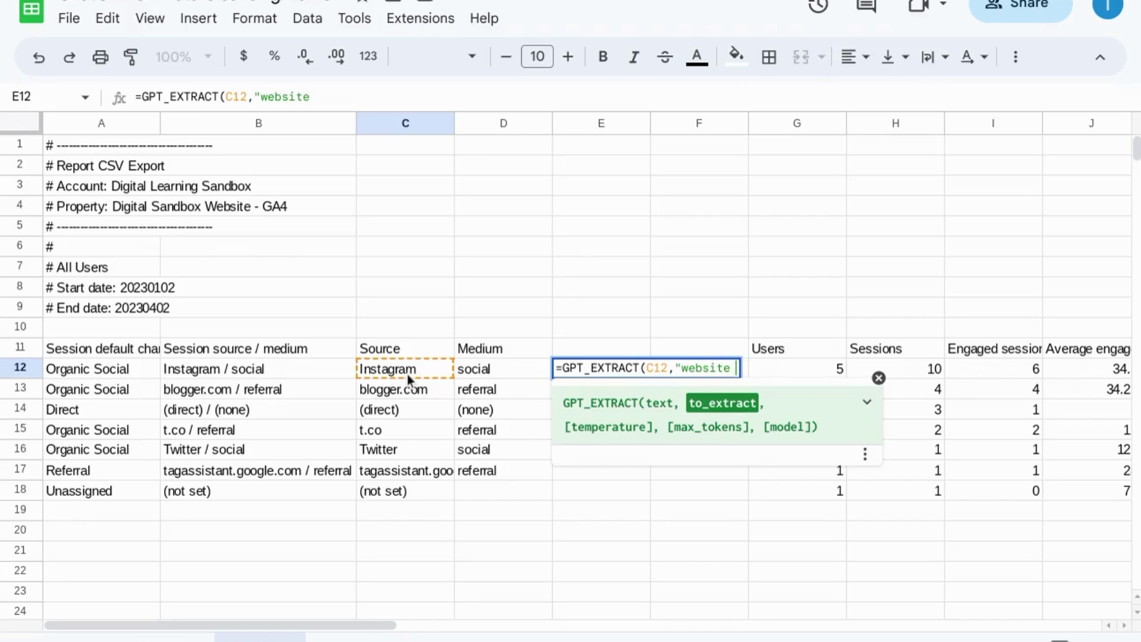
type("title")
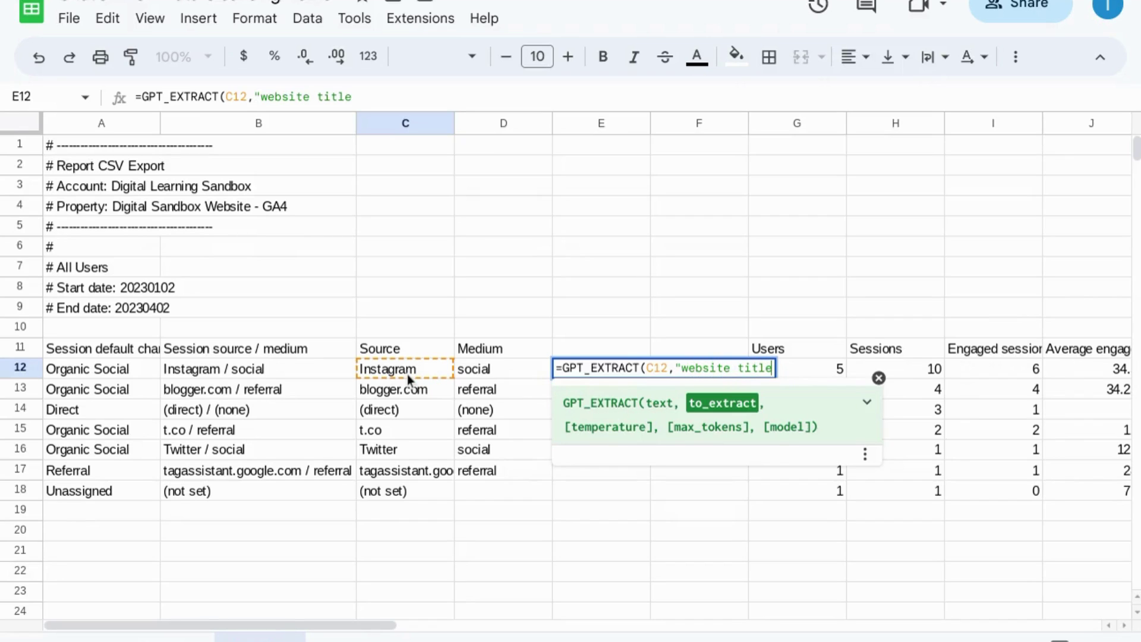
type("\")")
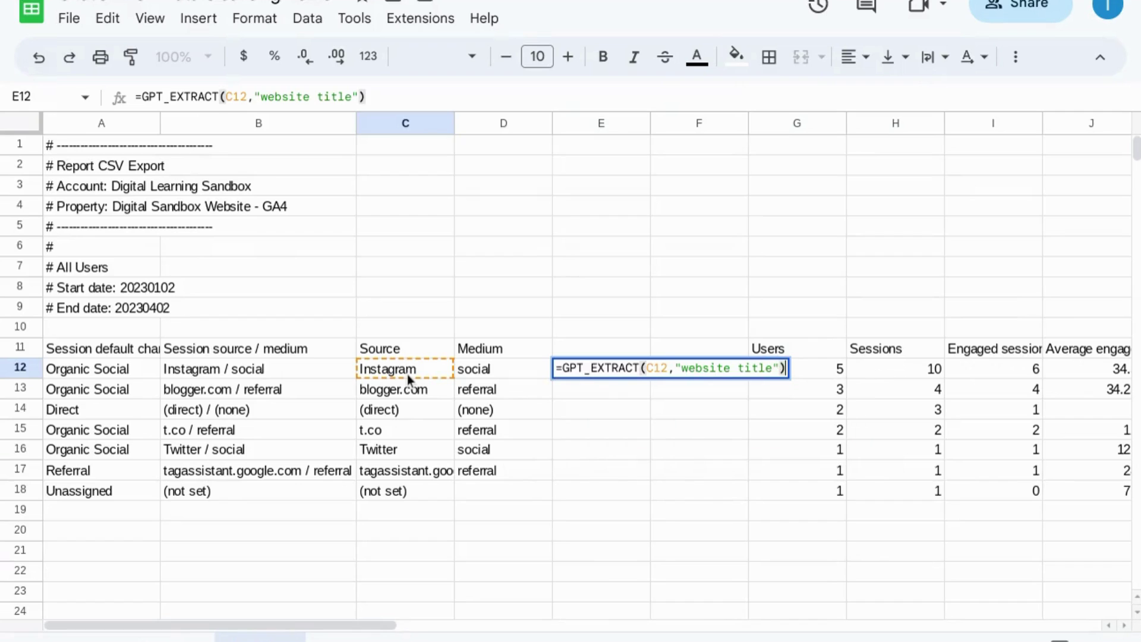
key("Return")
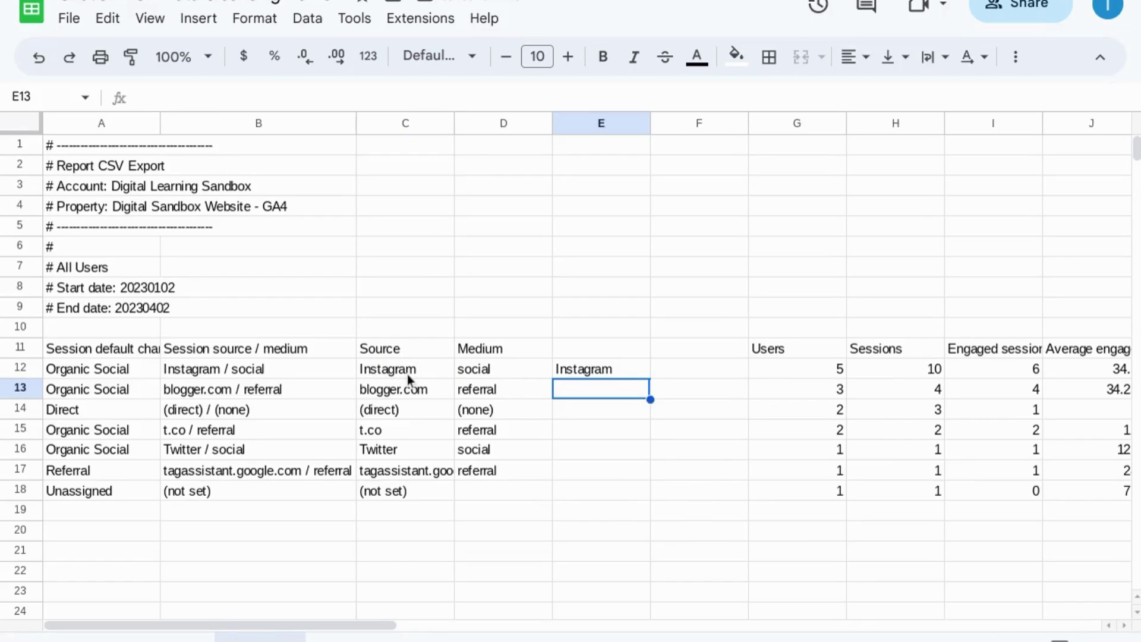
key("Up")
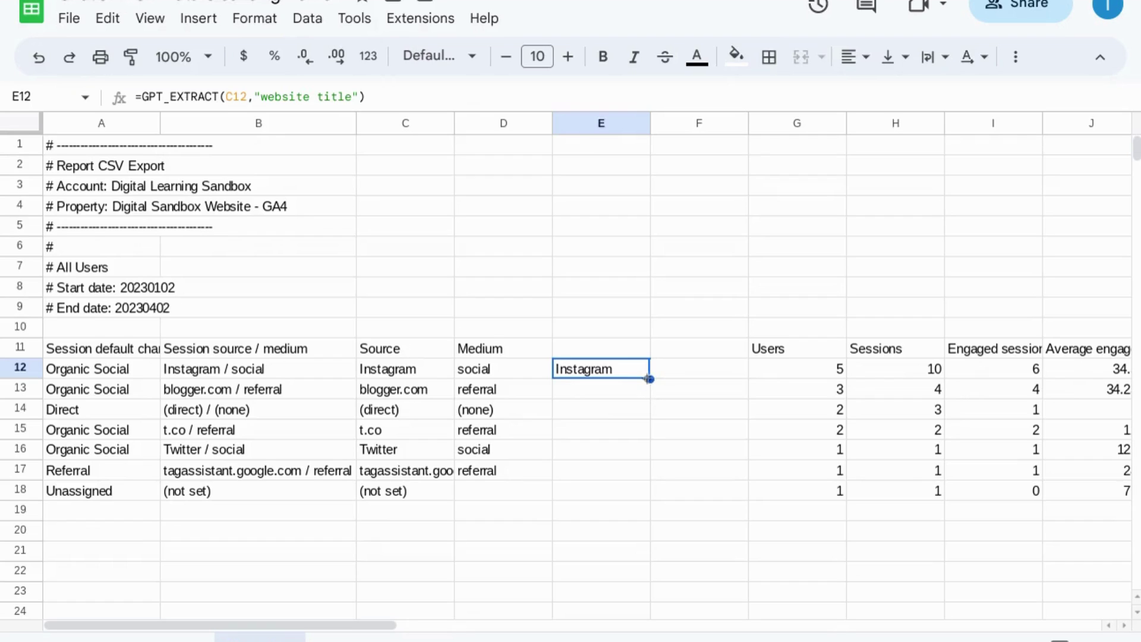
Fill the E12 extraction formula down to E18 and copy E12:E18
left_click_drag(649, 379, 639, 498)
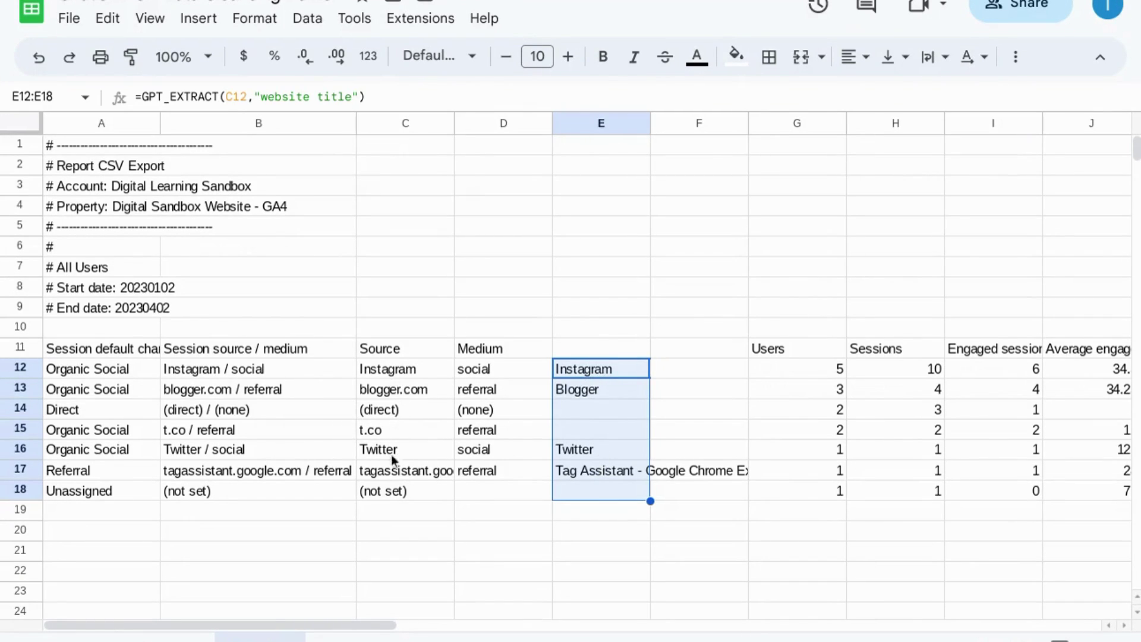
key("ctrl+c")
Put the header 'Source (Classification)' in E11 and copy the extracted titles E12:E18
left_click(604, 349)
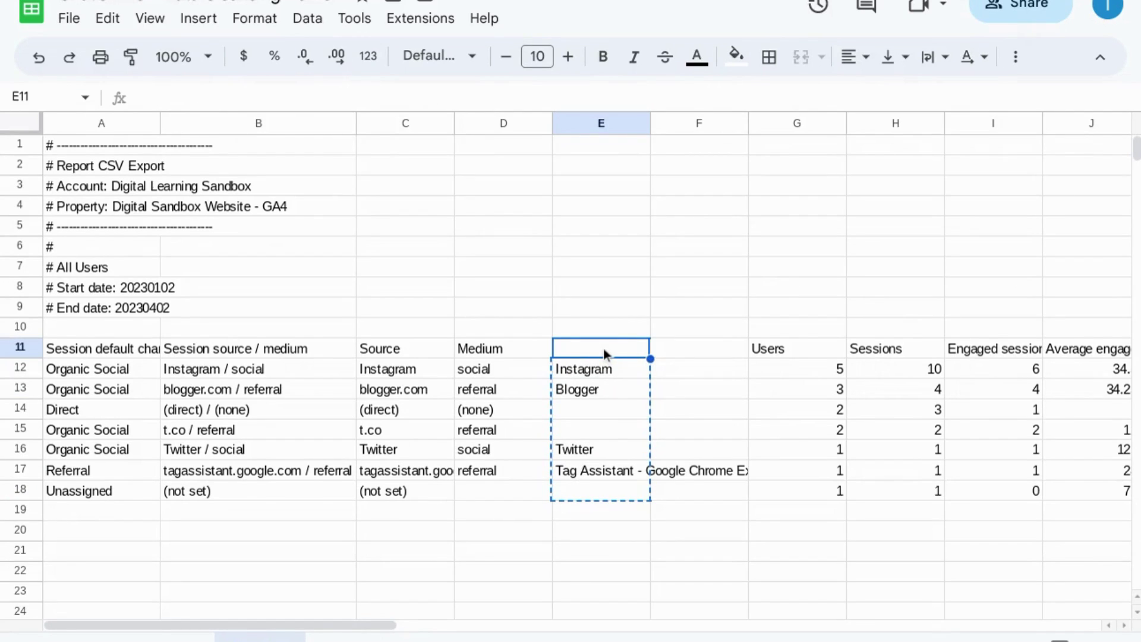
type("Source (Class")
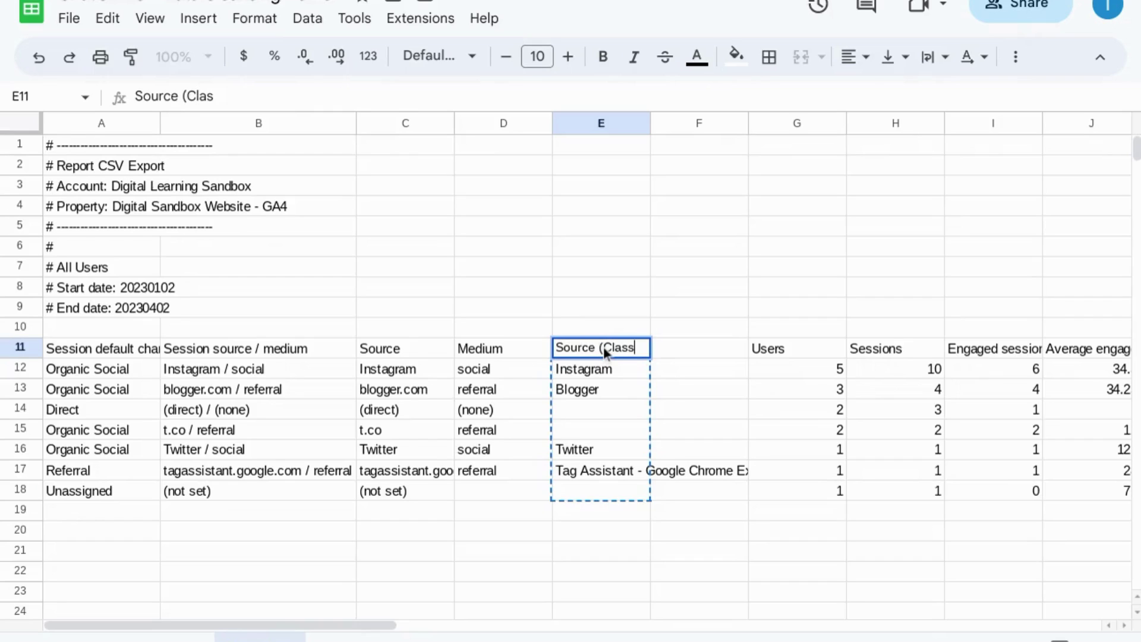
type("ification)")
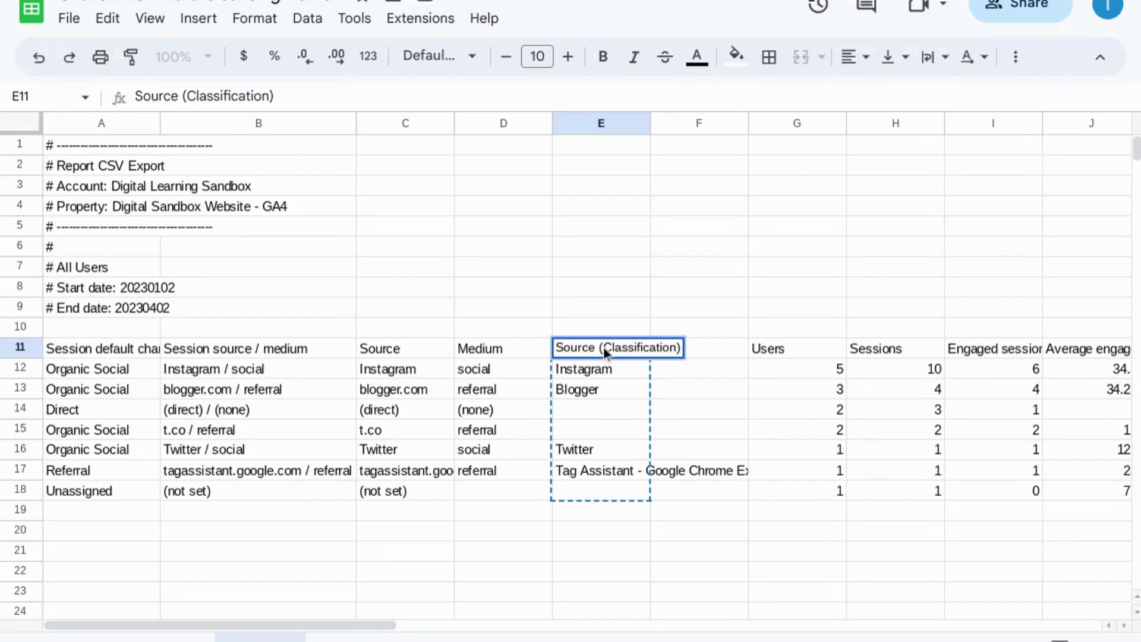
key("Return")
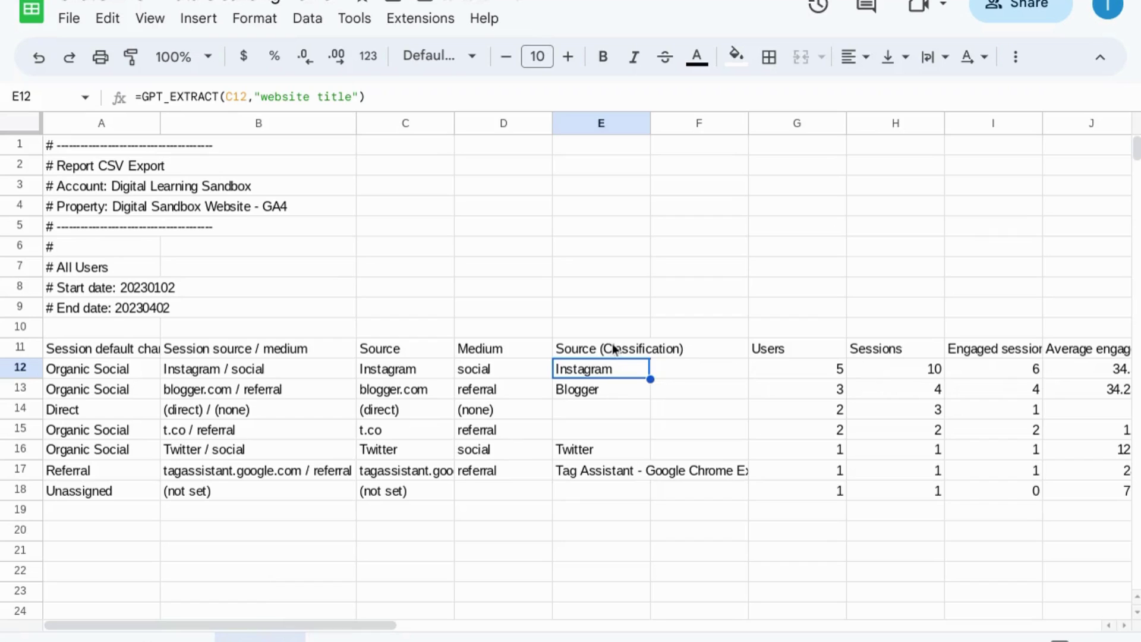
key("ctrl+shift+Down")
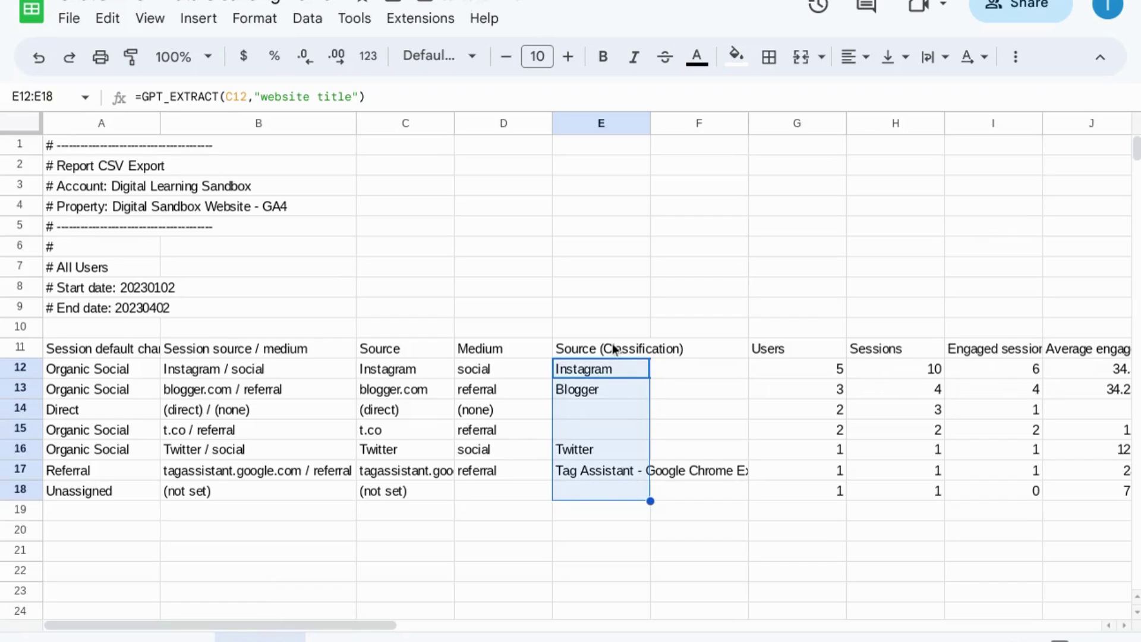
key("ctrl+c")
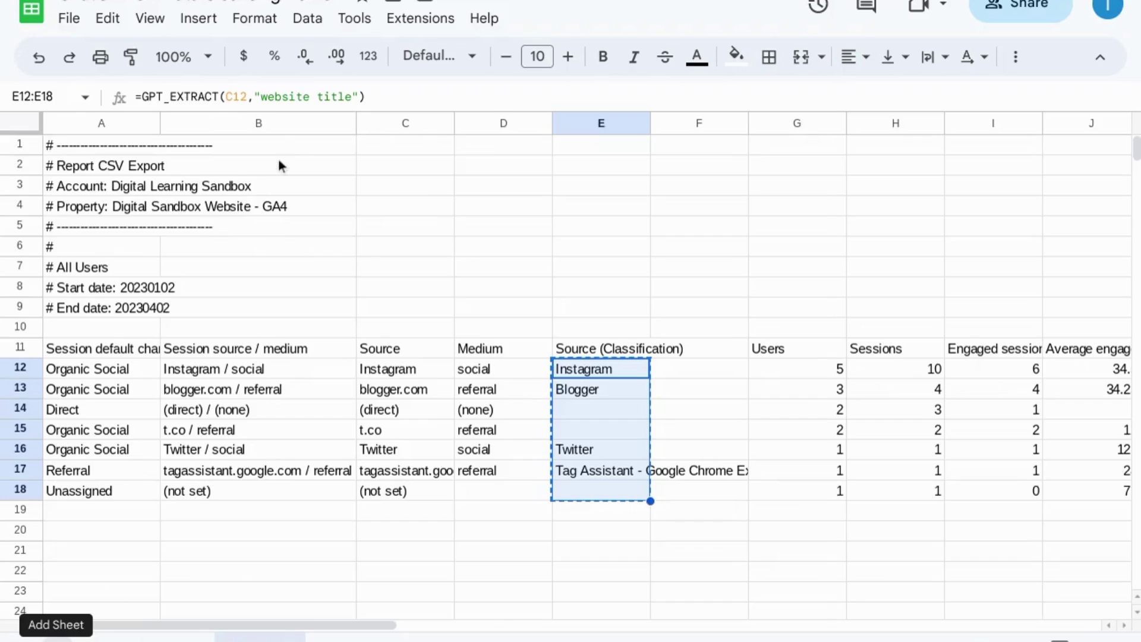
Add a new sheet with a bold 'Source' heading in row 3 and paste the titles below as values
key("shift+F11")
left_click(83, 186)
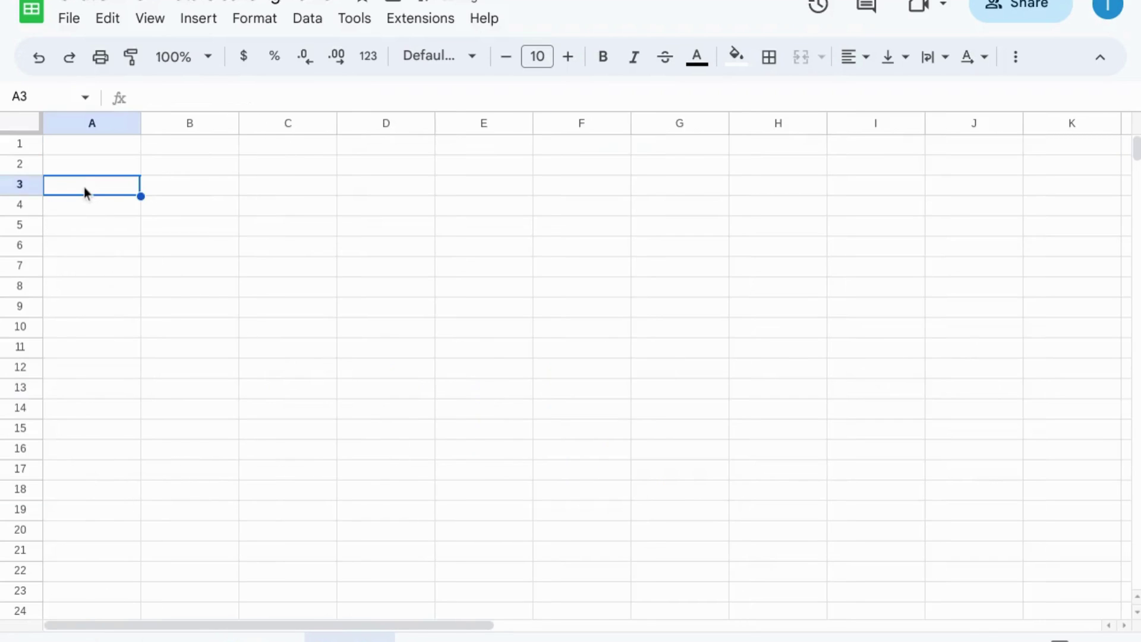
left_click(26, 188)
key("ctrl+b")
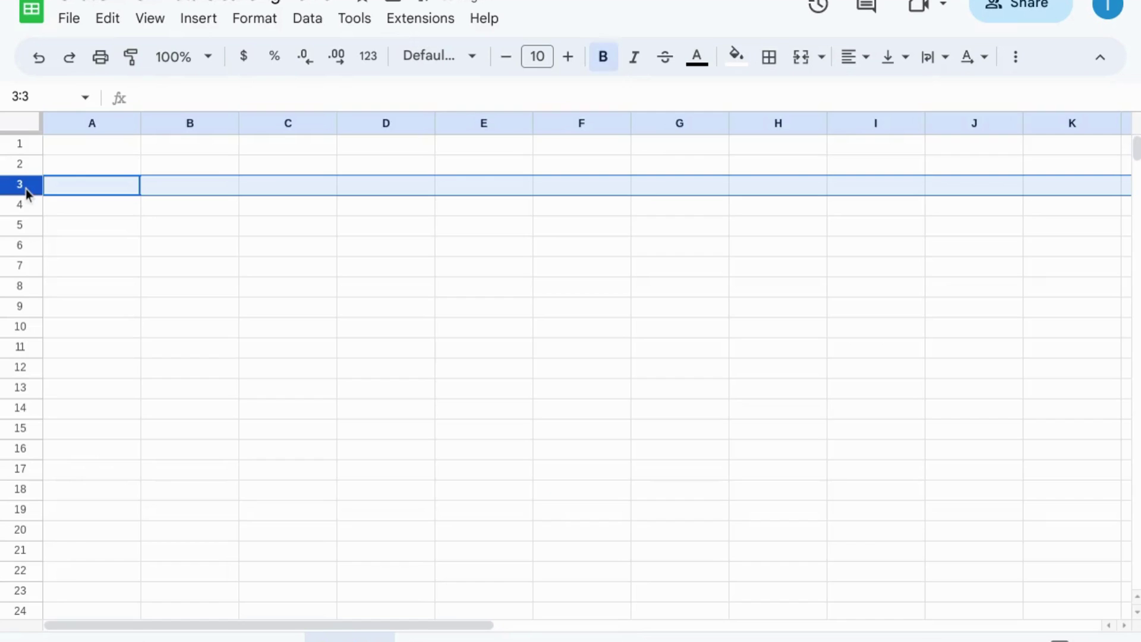
type("So")
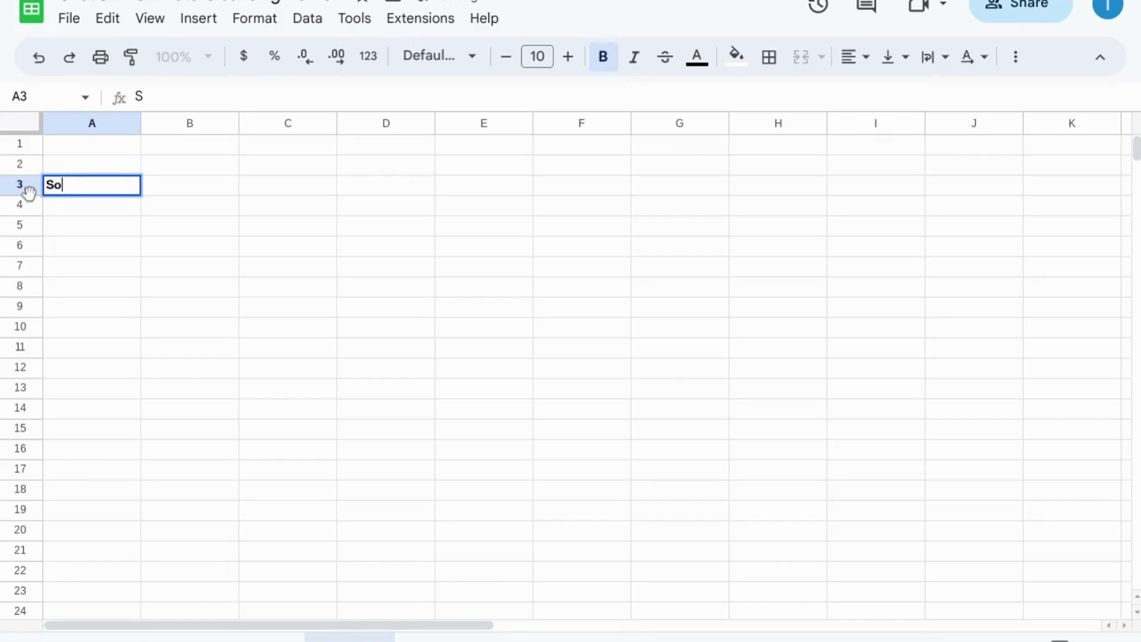
type("urce")
key("Return")
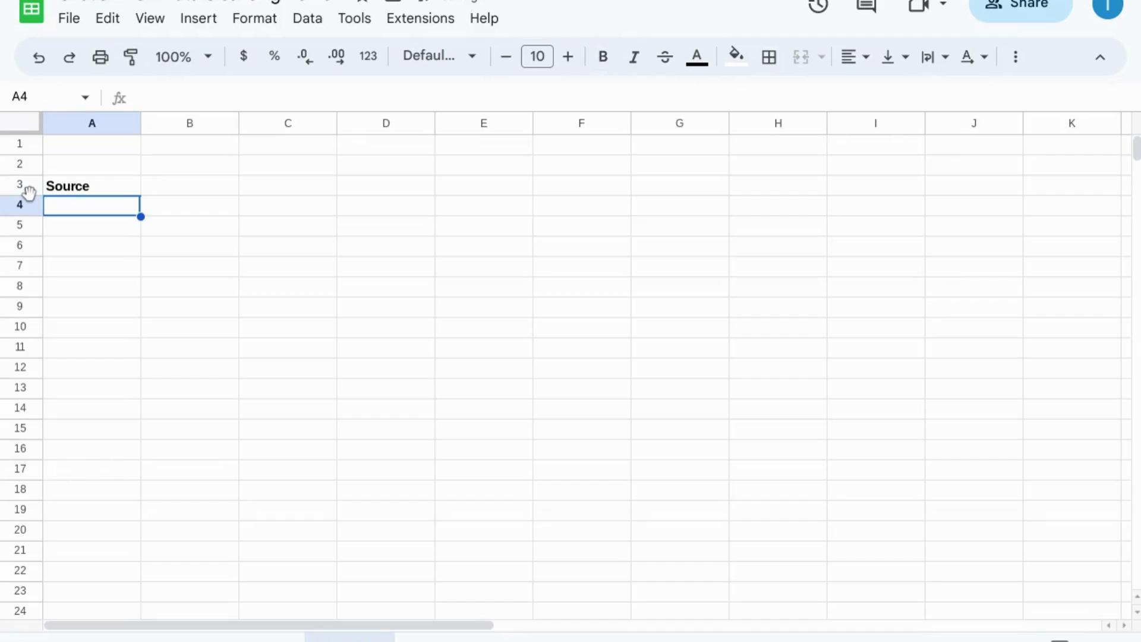
right_click(74, 211)
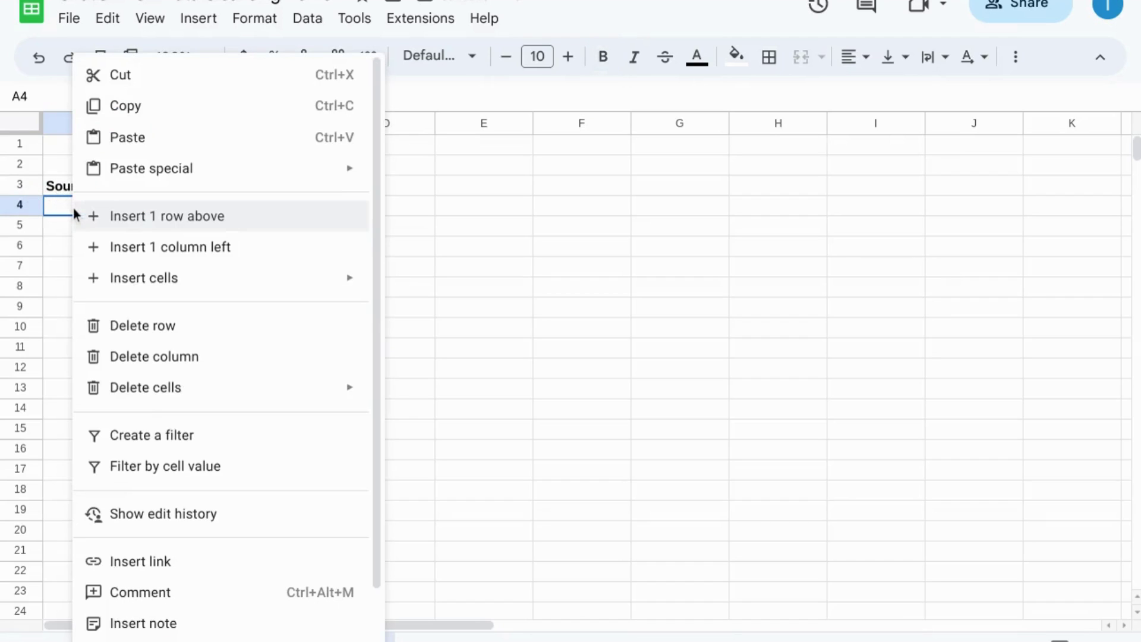
mouse_move(205, 176)
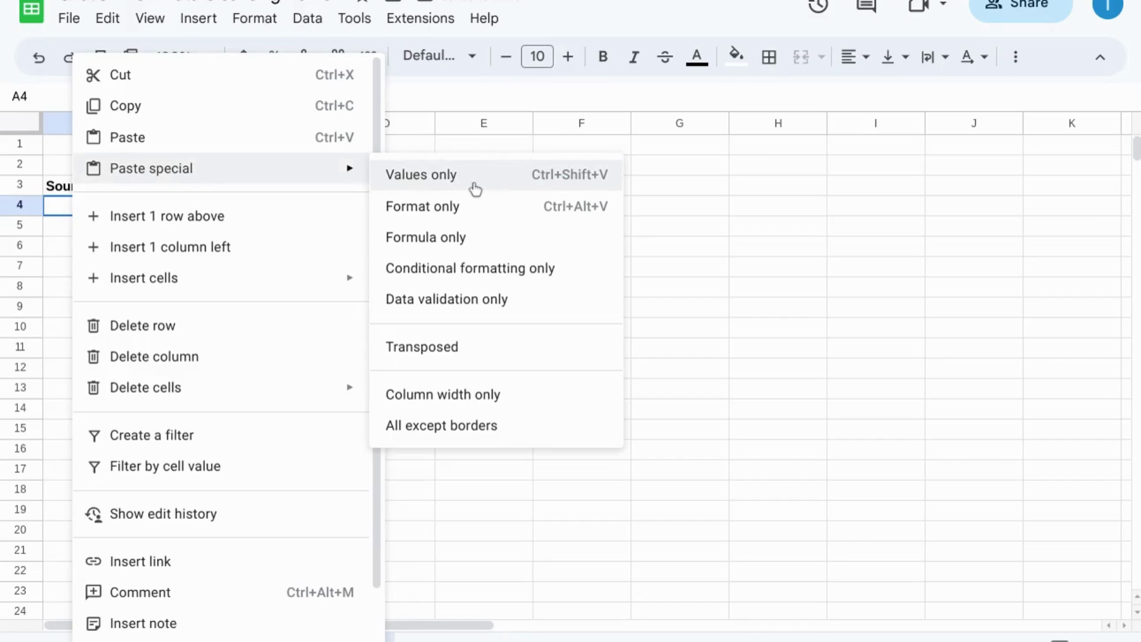
left_click(444, 182)
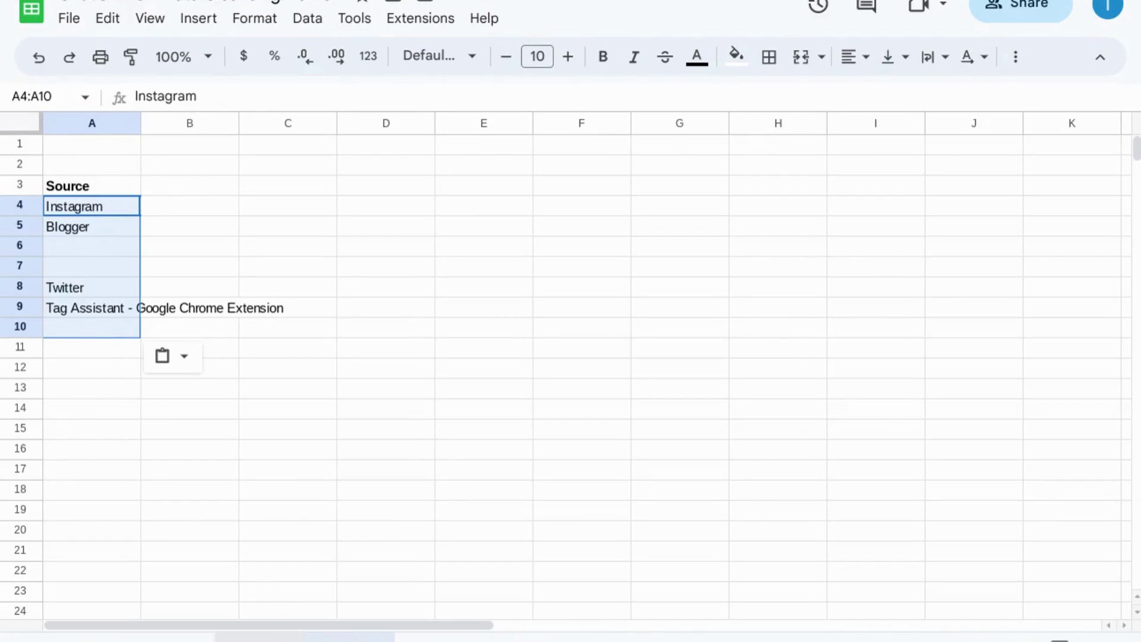
Add a 'Medium' heading in B3 of the lookup sheet, then return to the GA4 export sheet
key("ctrl+shift+Page_Up")
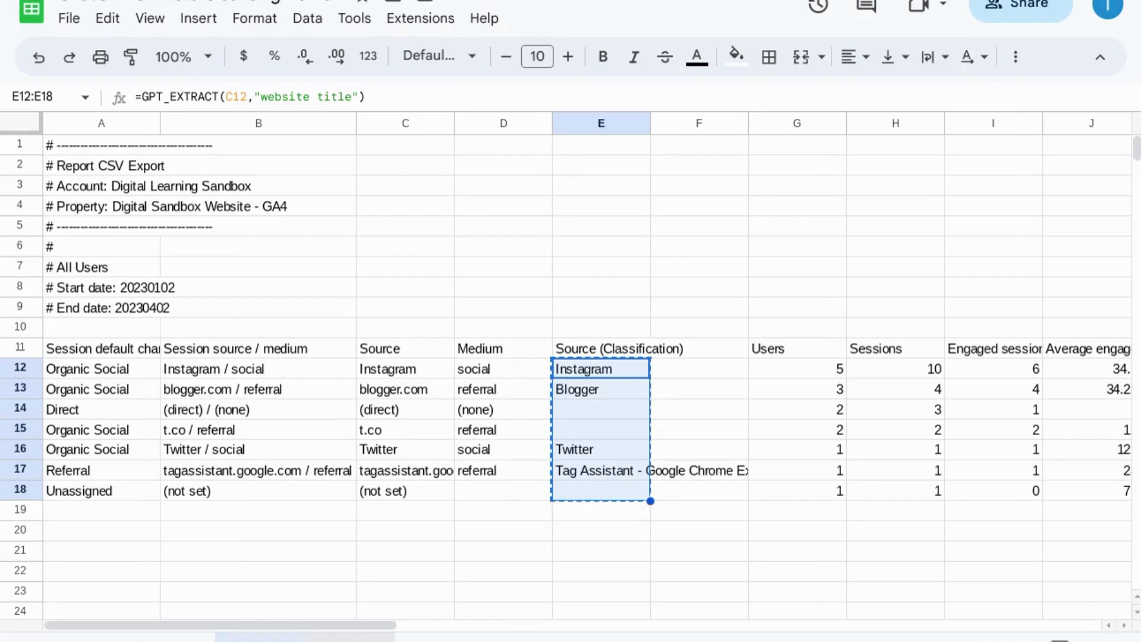
left_click(343, 633)
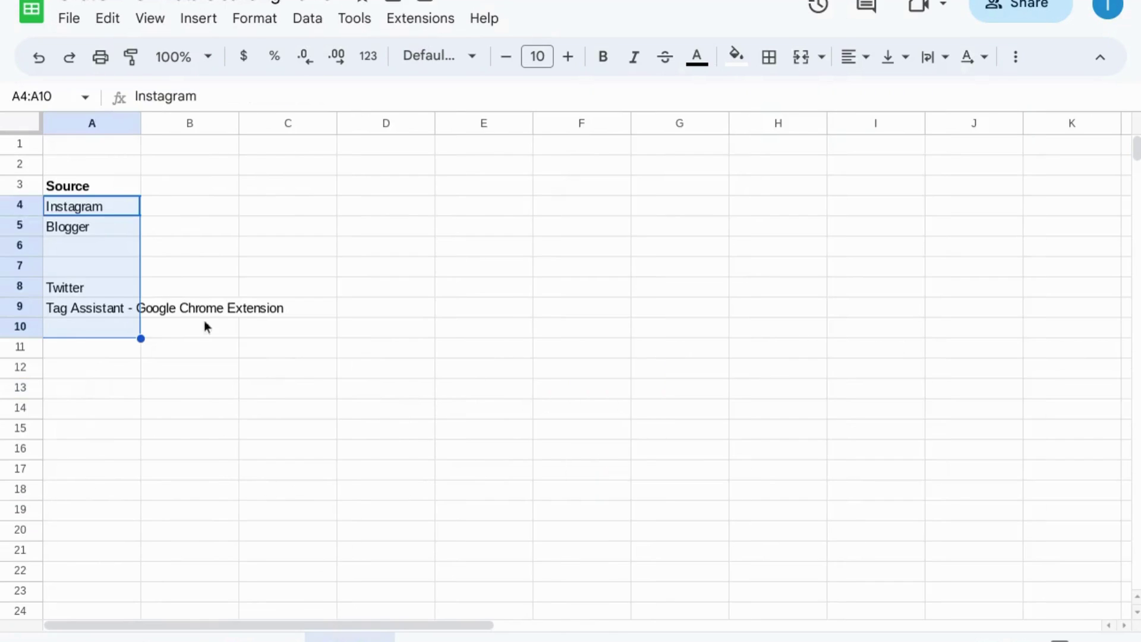
left_click(168, 186)
type("Medium")
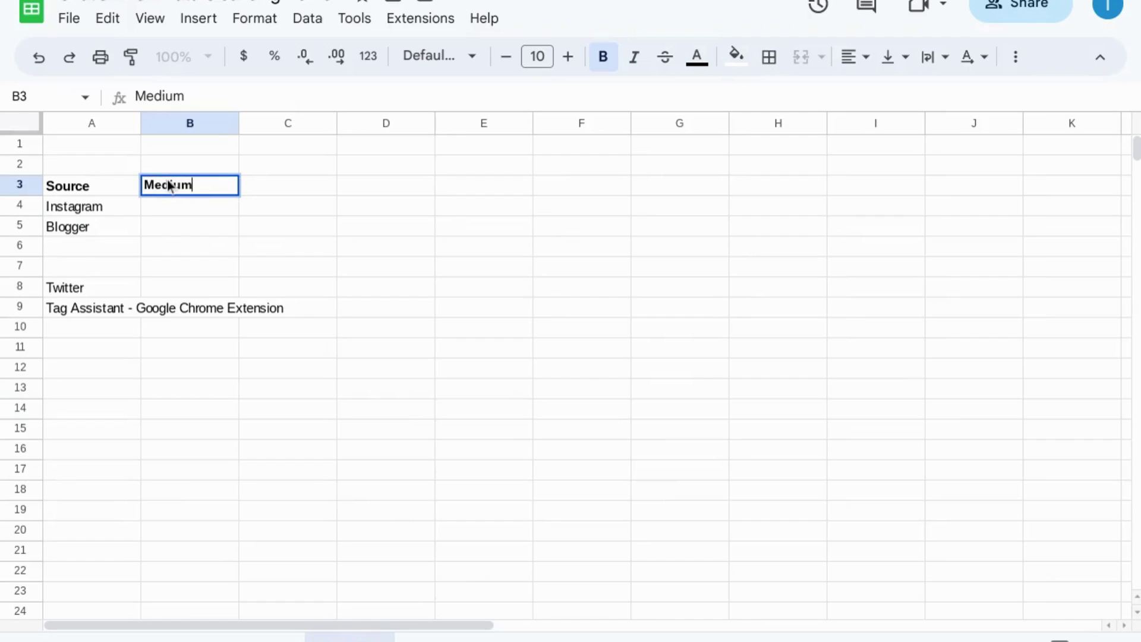
key("ctrl+shift+Page_Up")
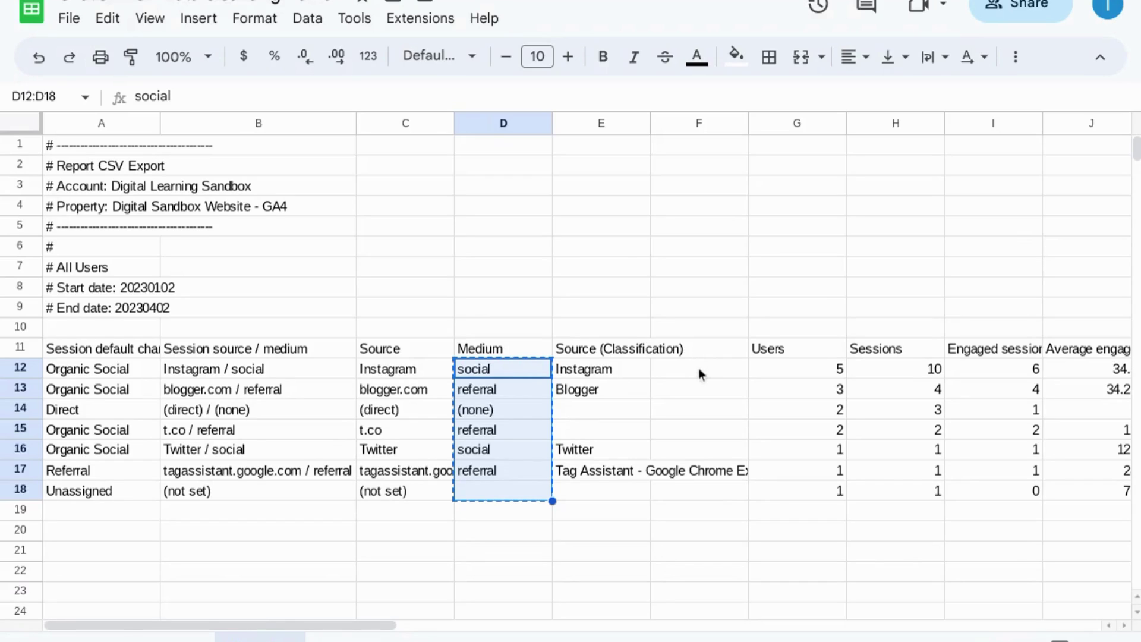
Enter =GPT_CLASSIFY(C12,E12:E18) in F12 to classify the first source
left_click(698, 368)
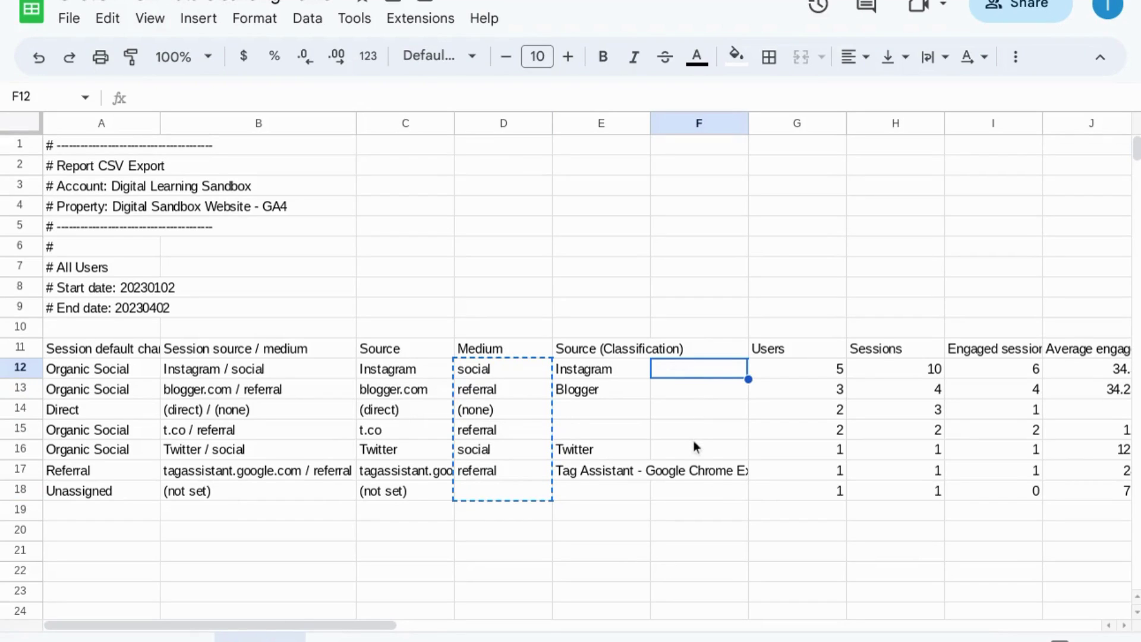
type("=gp")
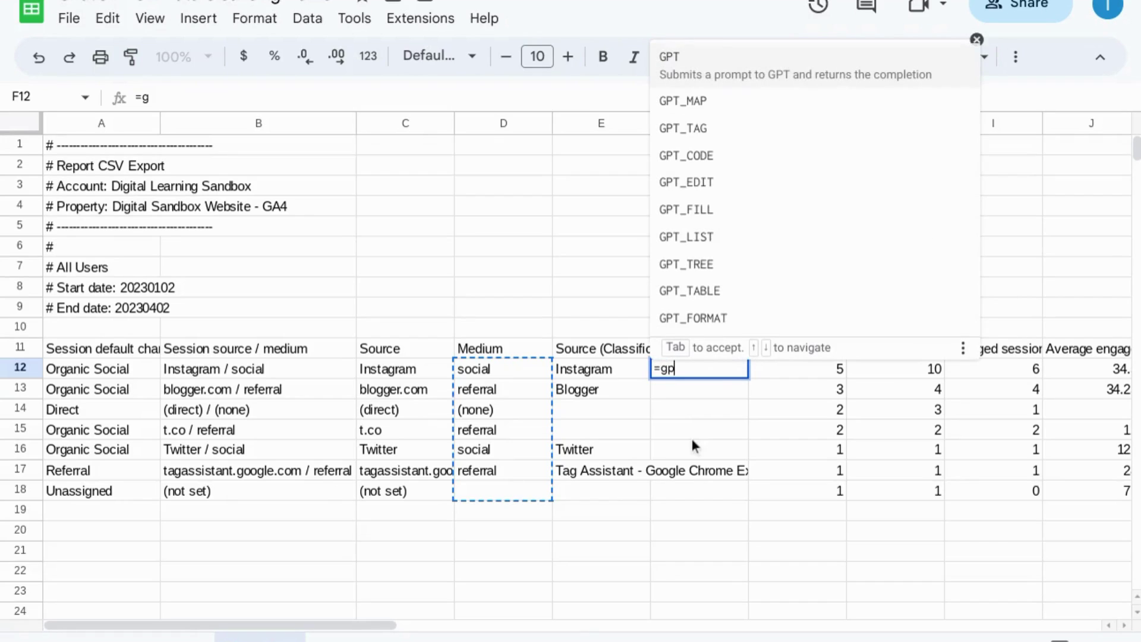
type("t_cl")
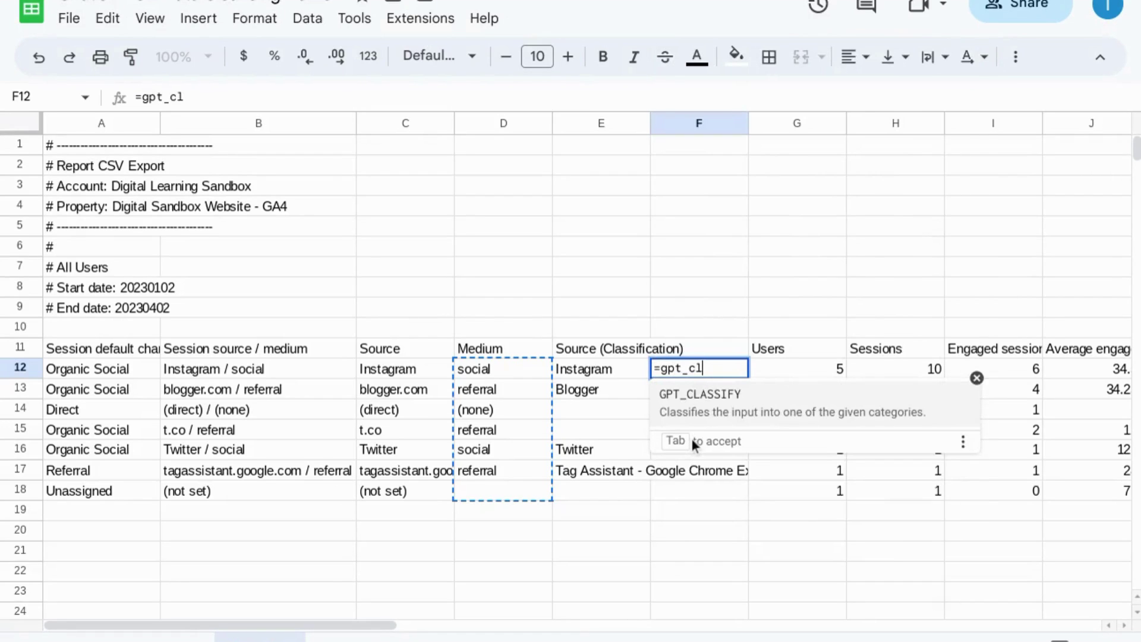
key("Tab")
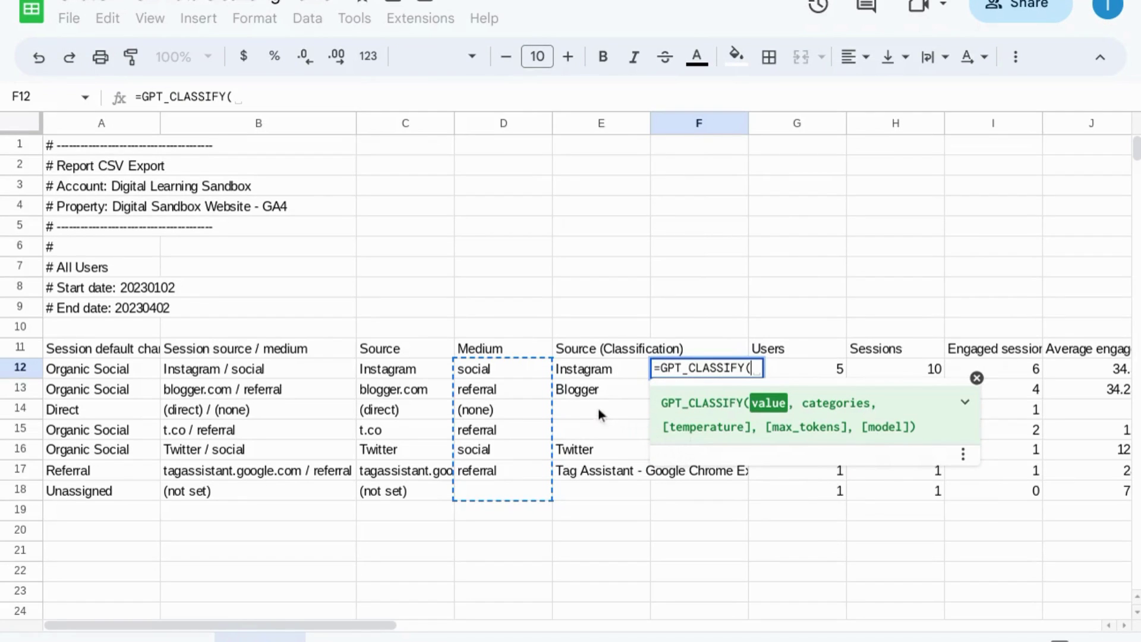
left_click(415, 372)
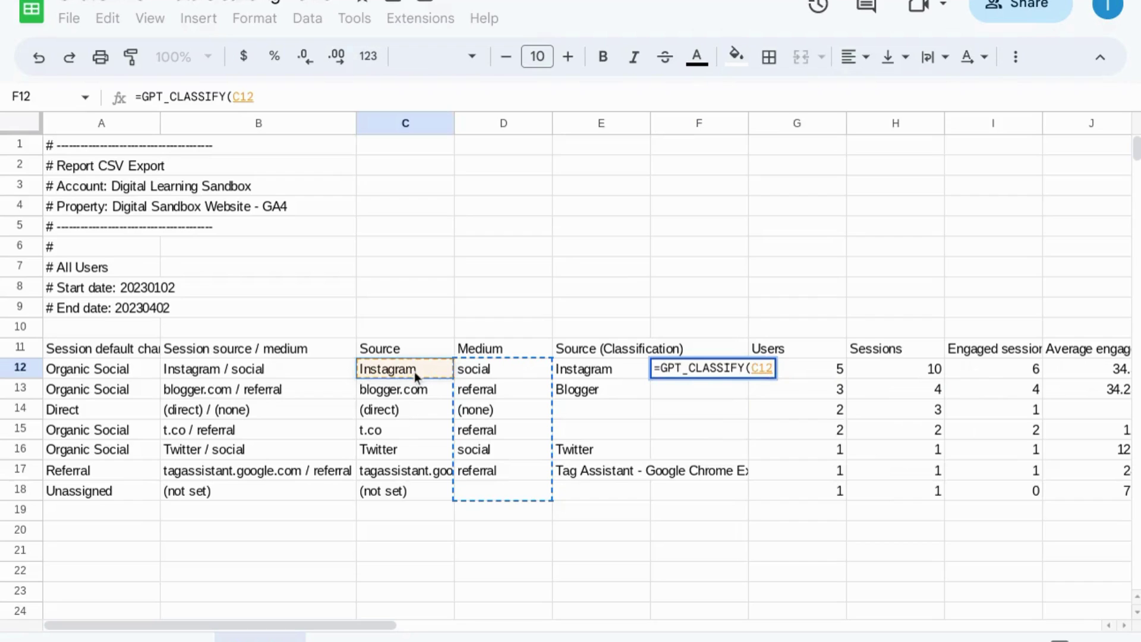
type(",")
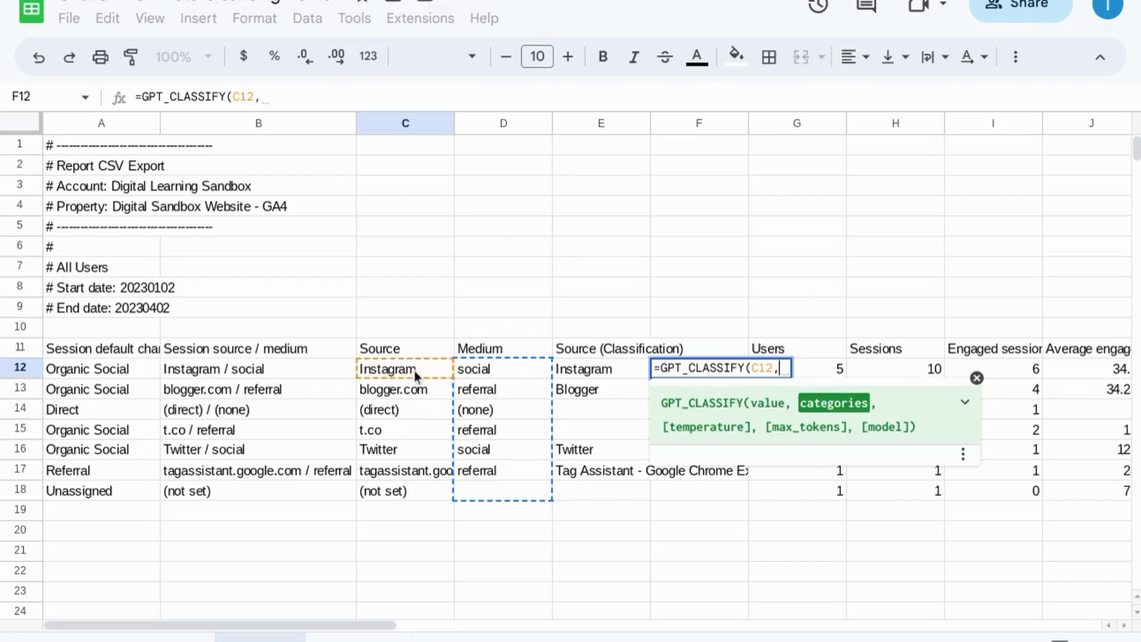
left_click(594, 375)
left_click_drag(593, 373, 590, 493)
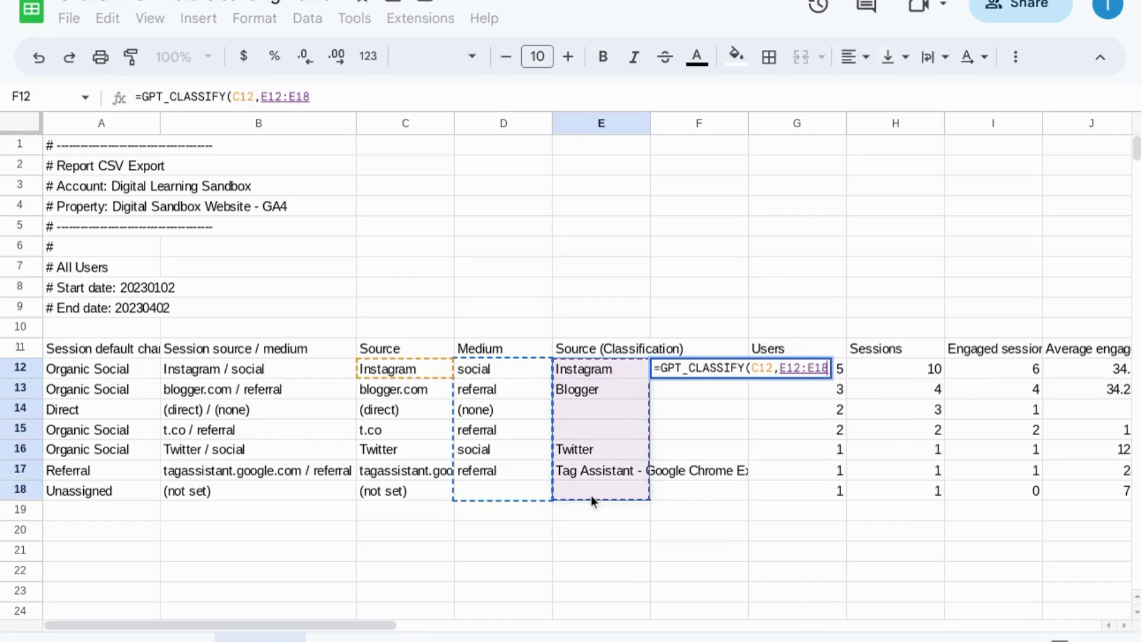
type(")")
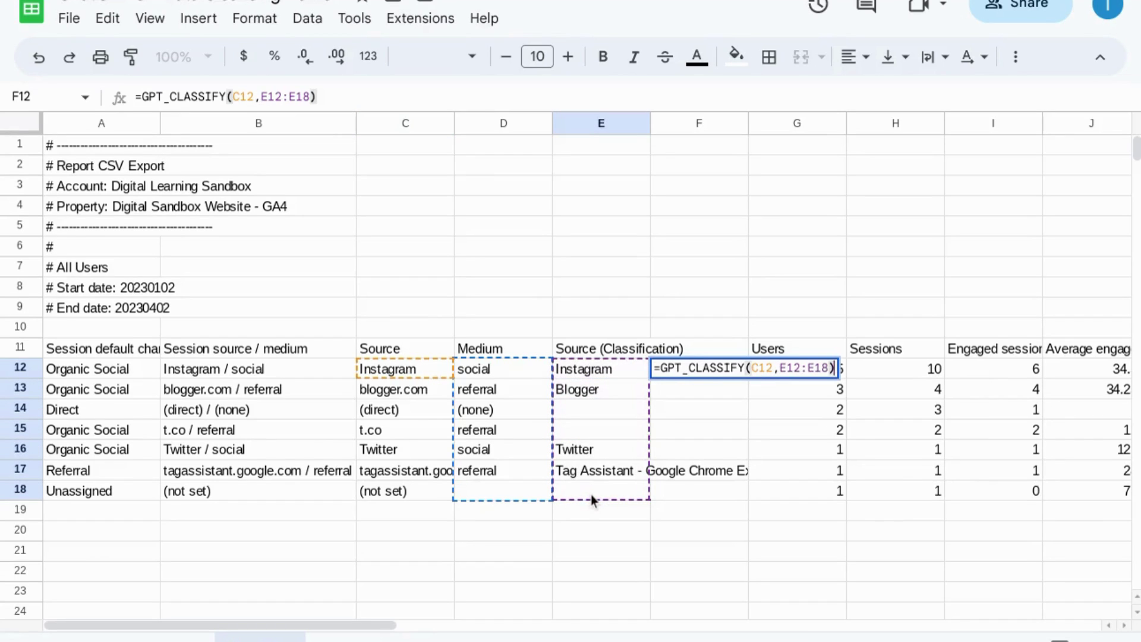
key("Return")
key("Up")
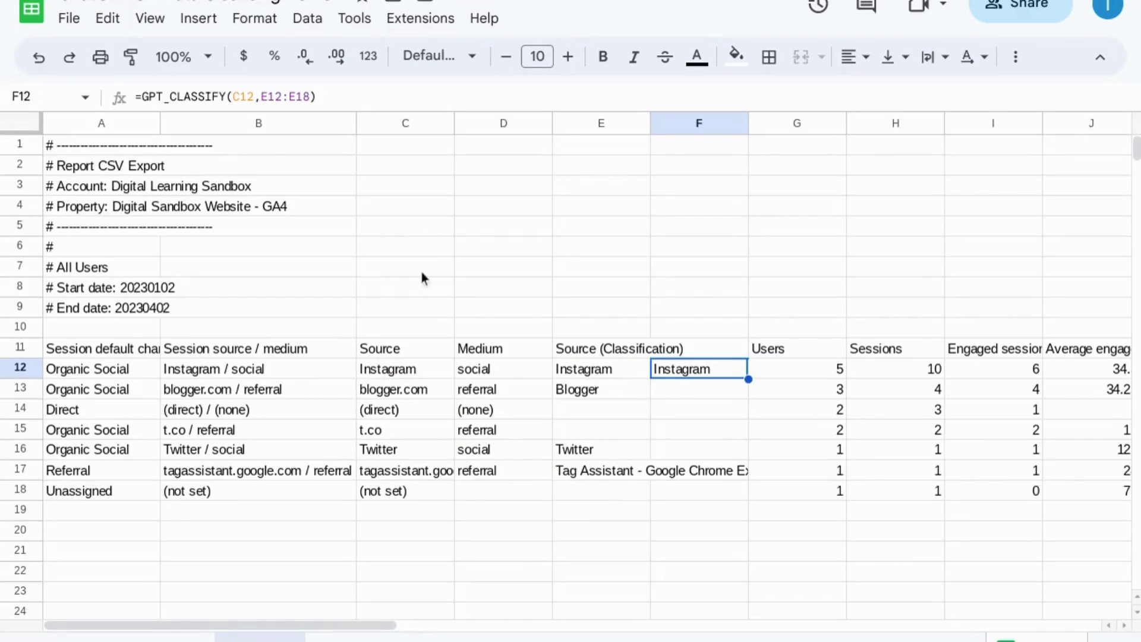
Lock the F12 category range as absolute $E$12:$E$18
left_click(266, 96)
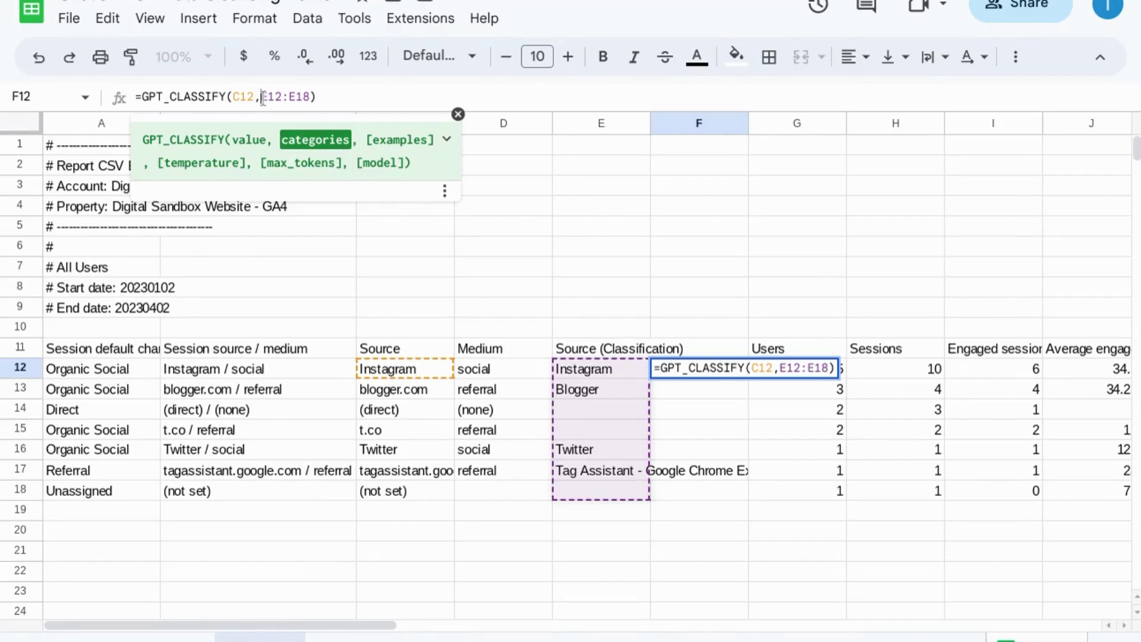
type("$")
key("Right")
type("$")
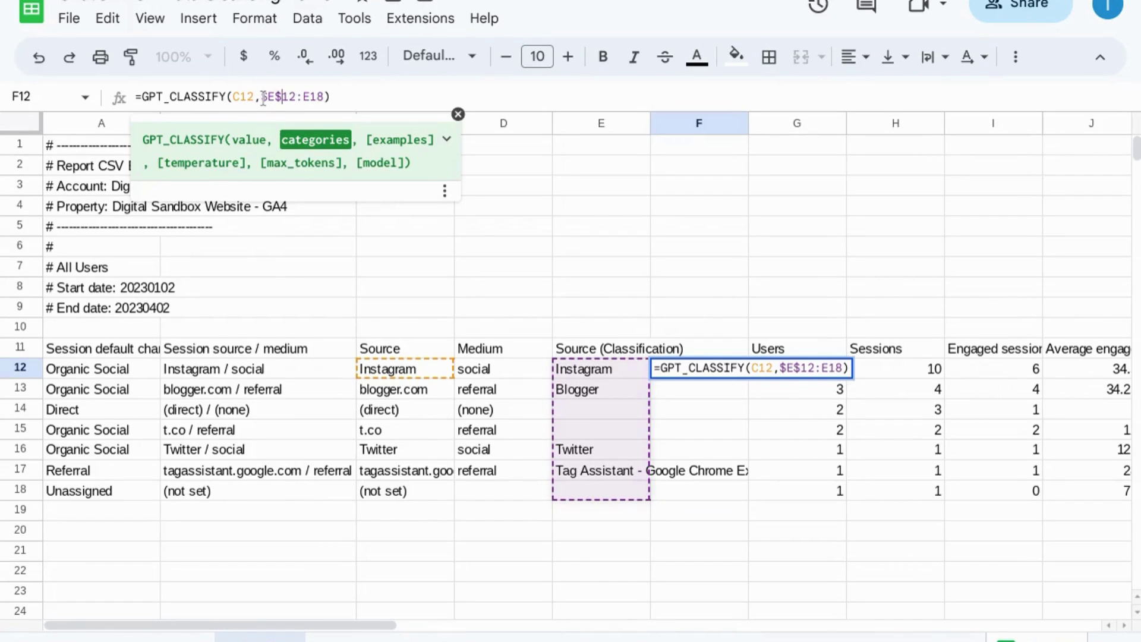
key("Right")
key("Right")
key("Right")
type("$")
key("Right")
type("$")
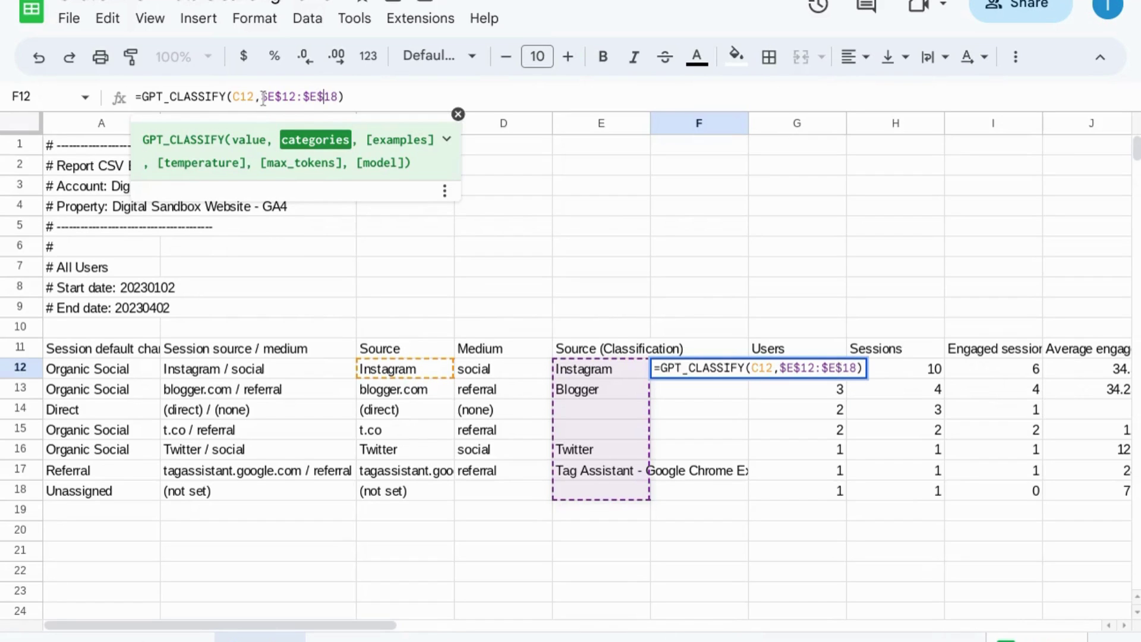
key("Return")
left_click(722, 372)
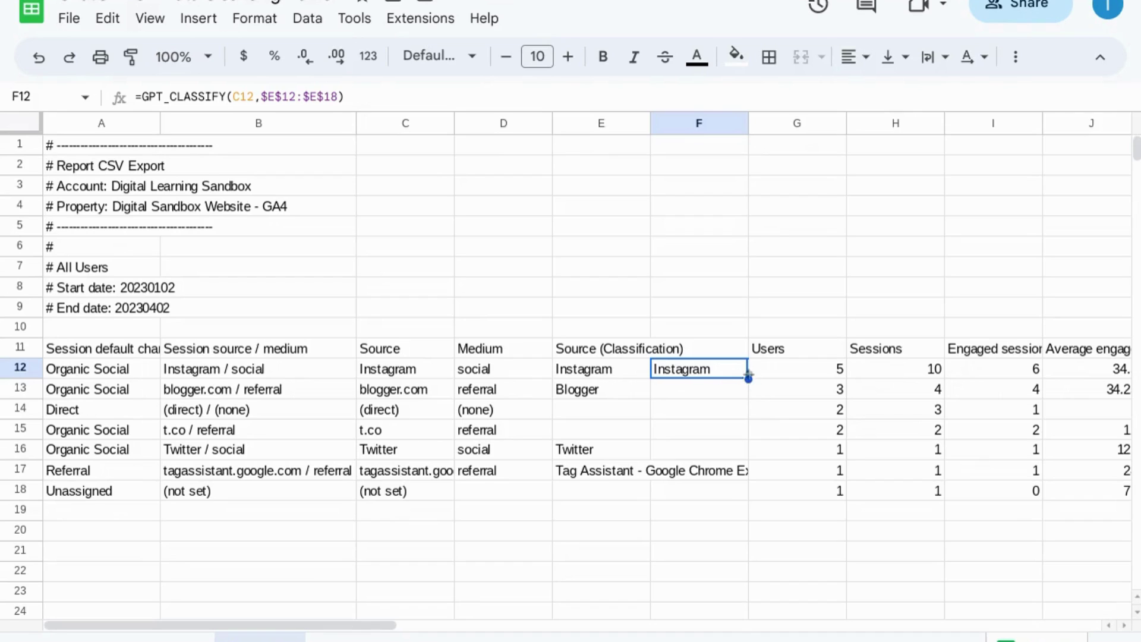
Fill the F12 classification down to F18, overriding F14 with 'direct' and F18 with '(not set)'
left_click_drag(747, 375, 739, 486)
mouse_move(715, 397)
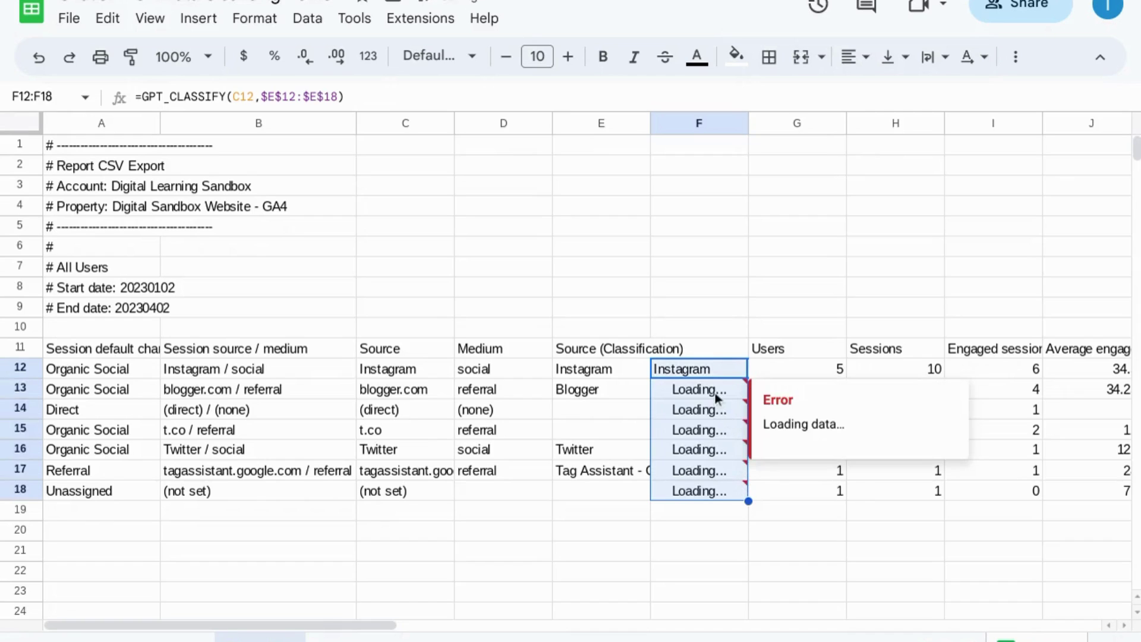
key("Down")
key("Down")
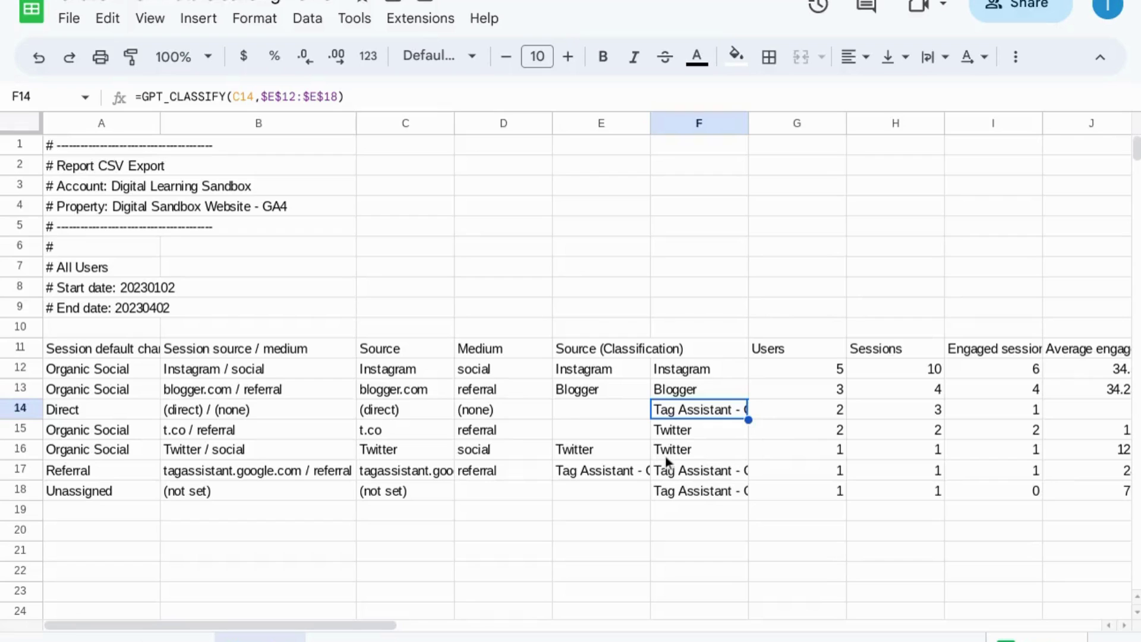
type("direct")
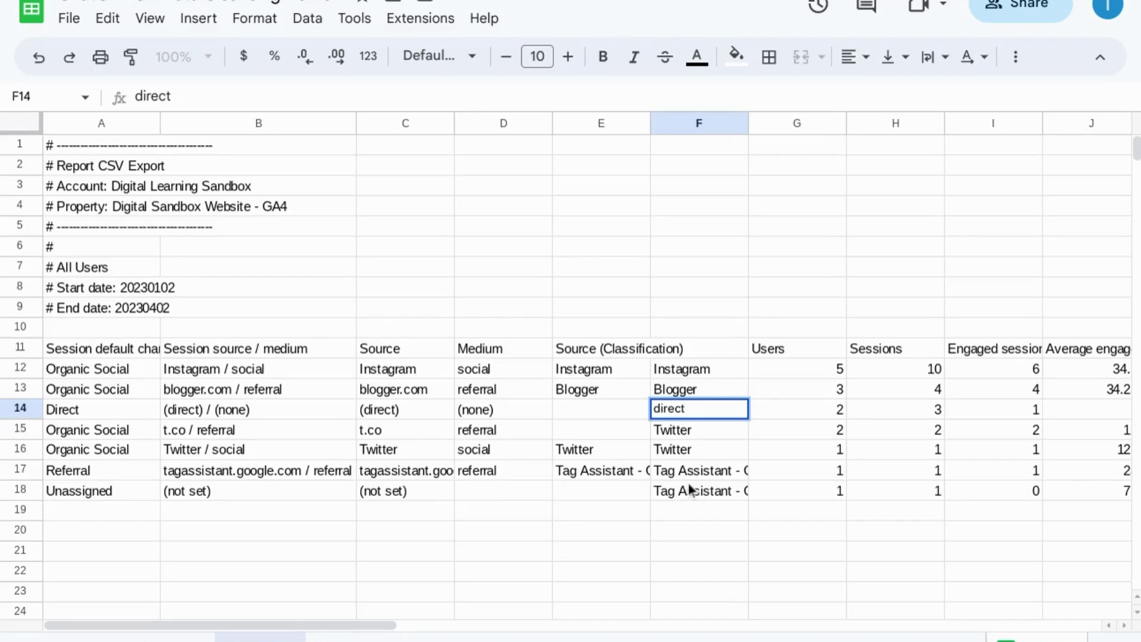
key("Return")
key("Return")
key("Return")
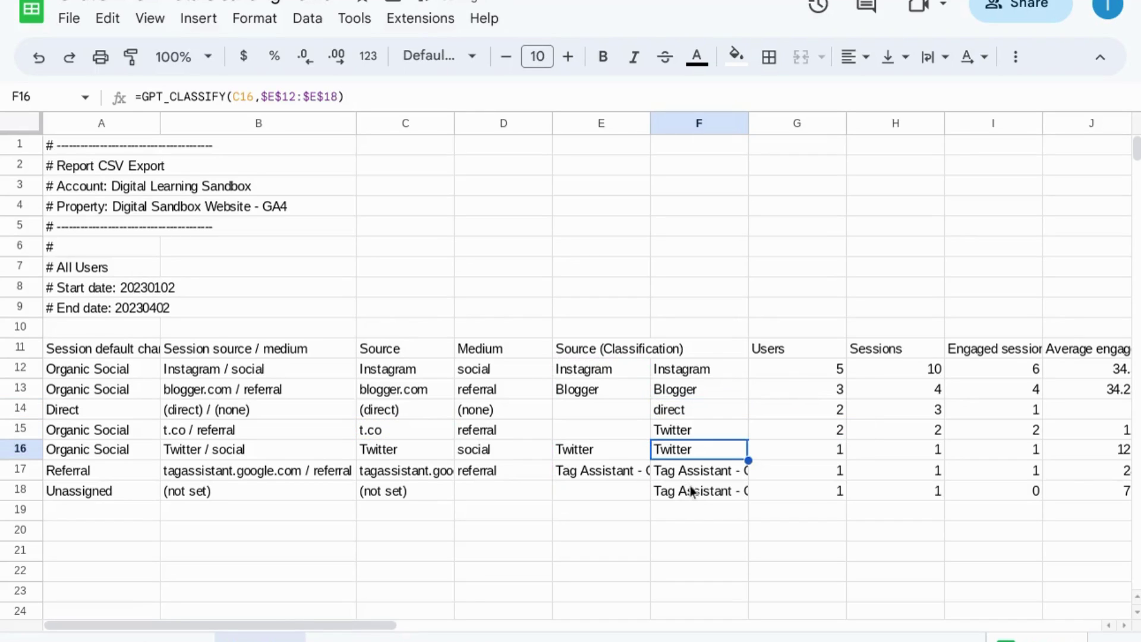
left_click(689, 493)
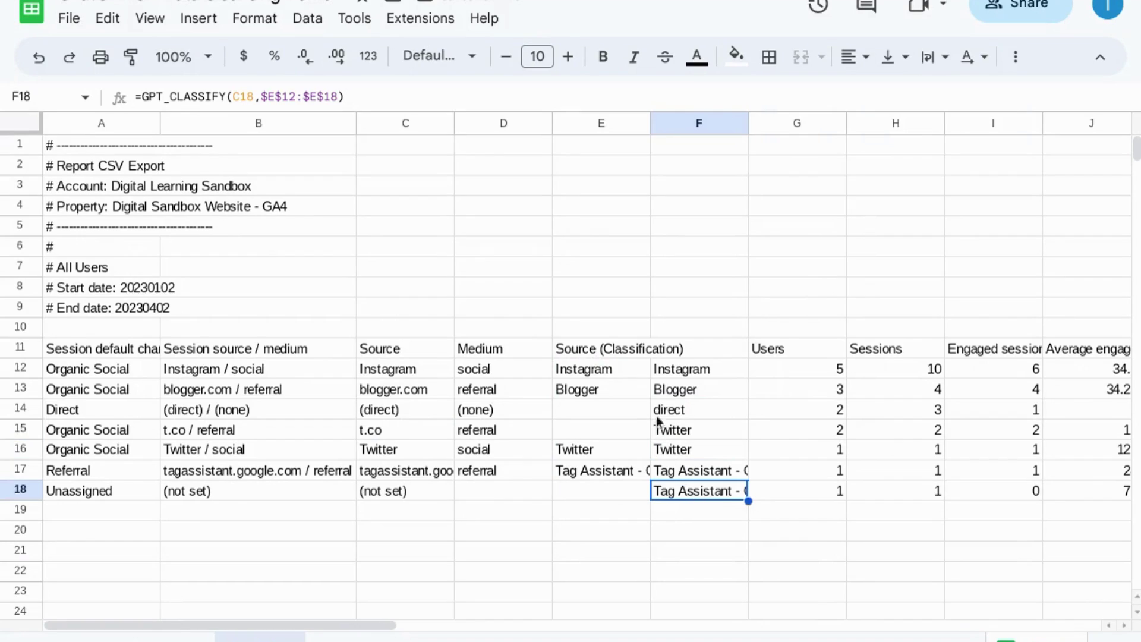
type("(")
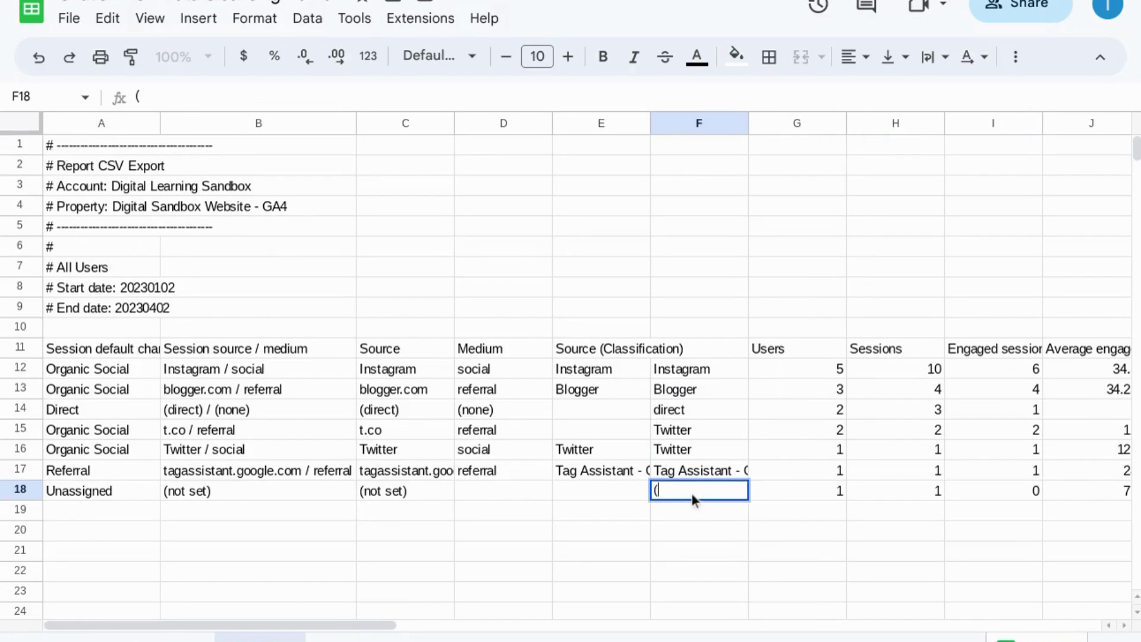
type("not set)")
Insert an empty column to the right of column F and select G12
right_click(698, 126)
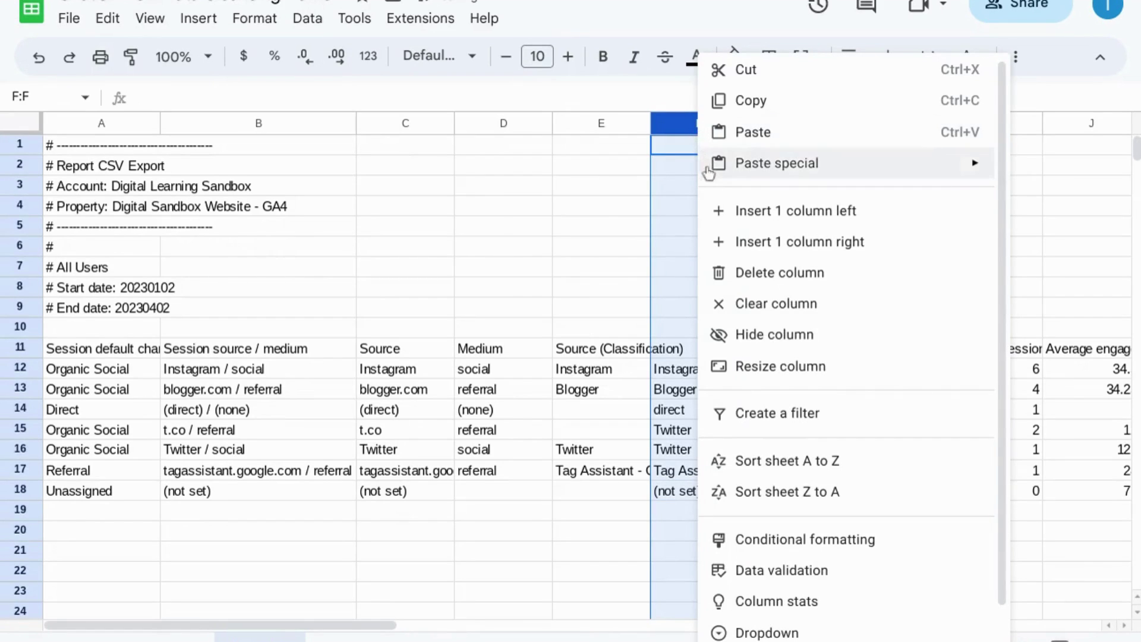
left_click(781, 243)
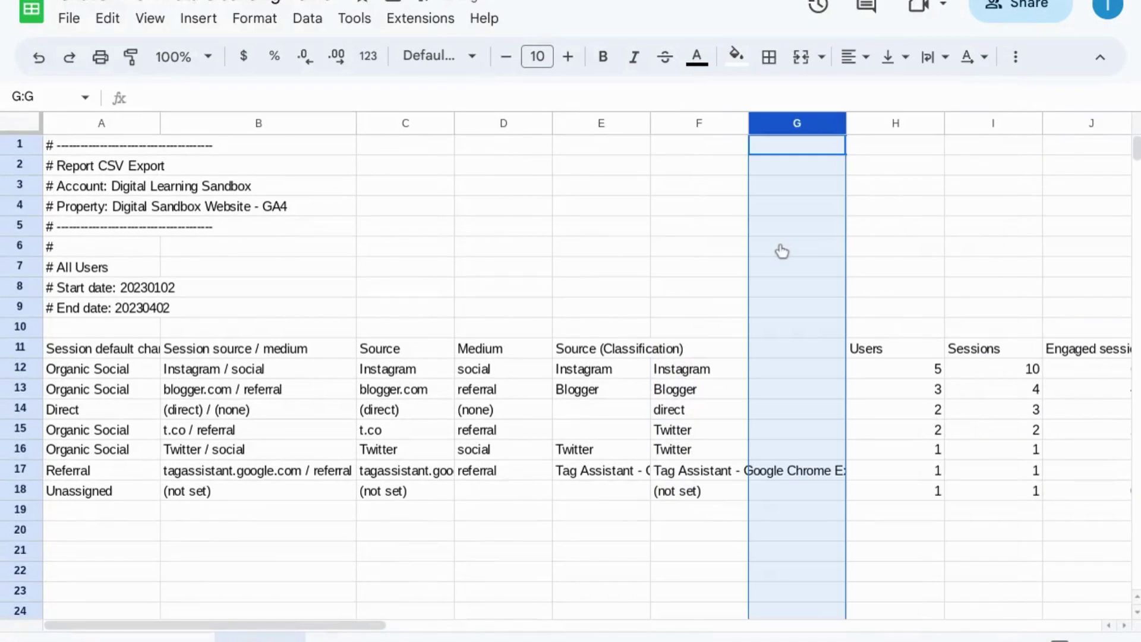
left_click(778, 366)
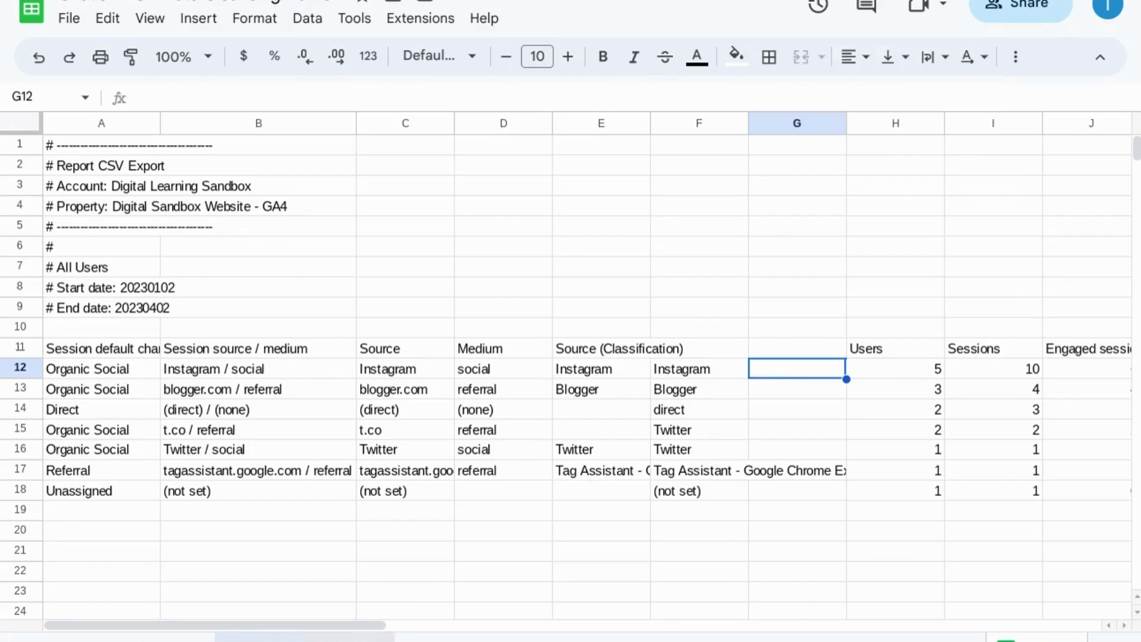
Start =GPT_CLASSIFY(C12,Sheet3!B4:B9) in G12, using the lookup sheet's medium list as categories
left_click(349, 637)
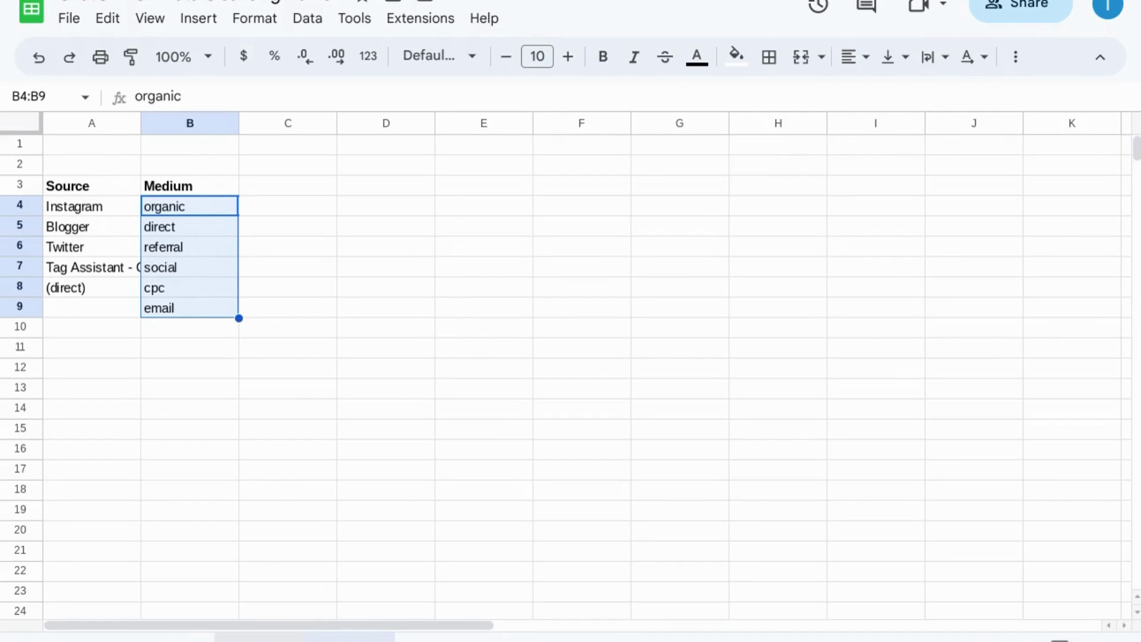
key("ctrl+shift+Page_Up")
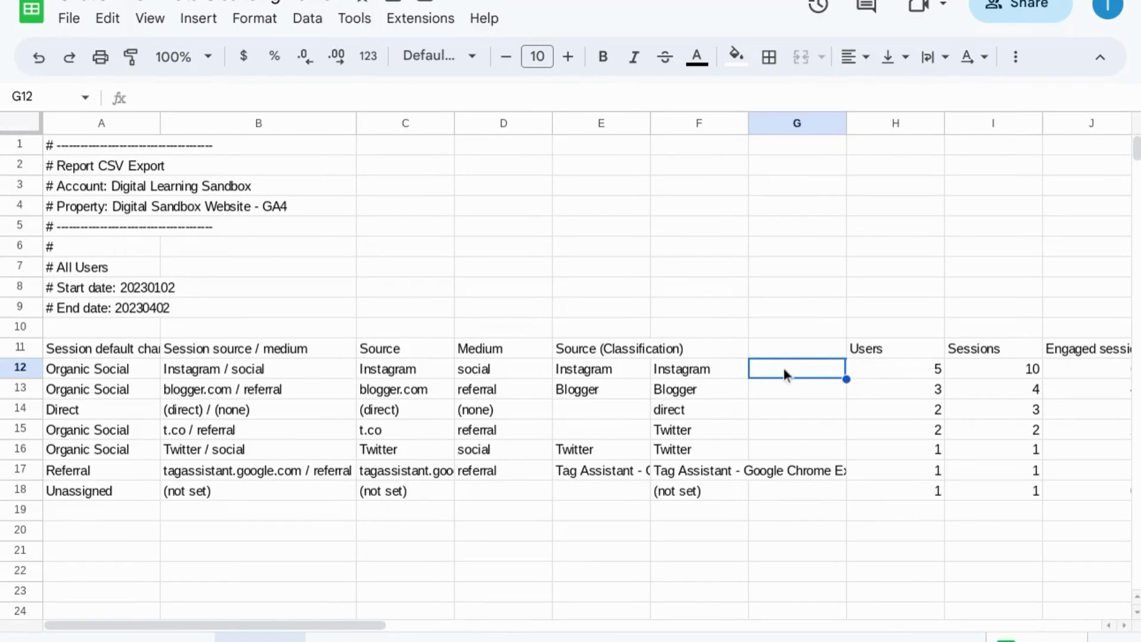
type("=")
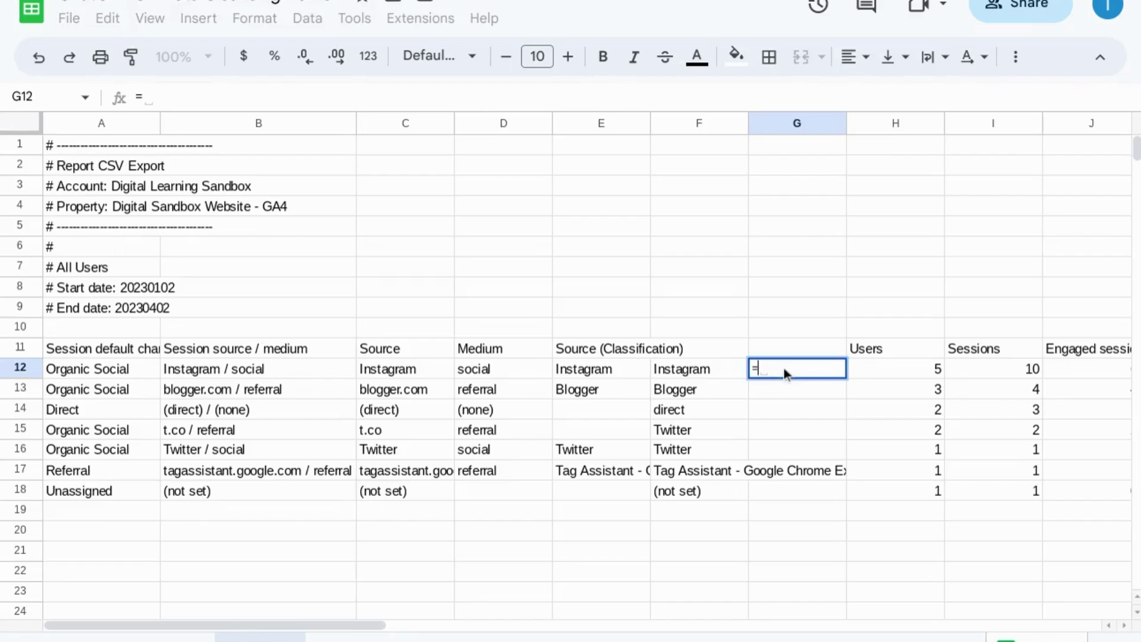
type("gpt_cl")
key("Tab")
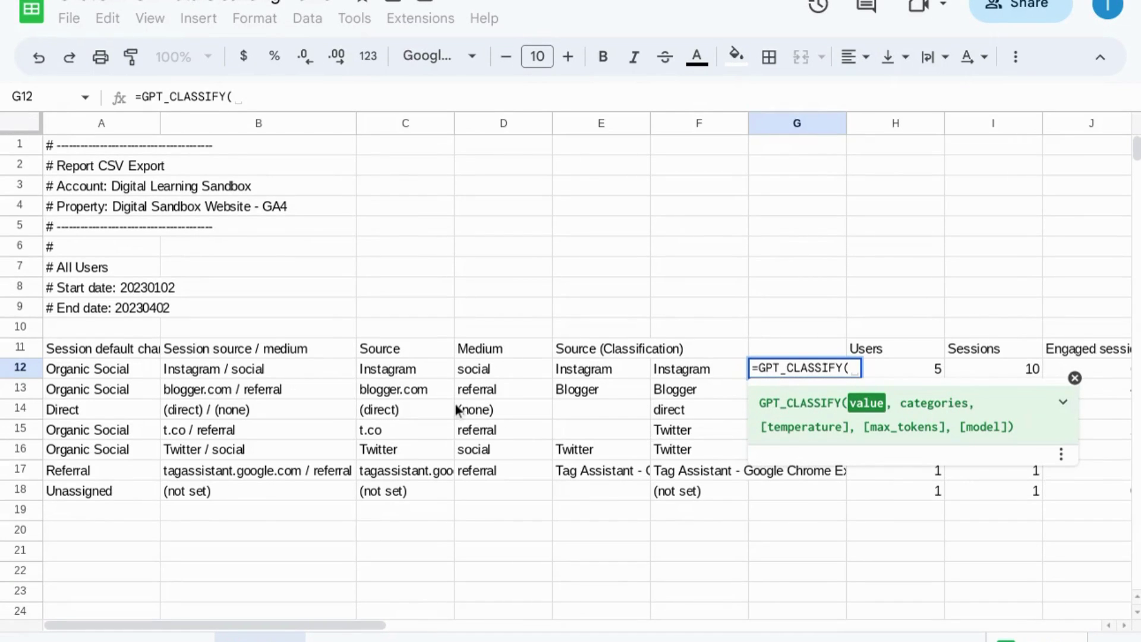
left_click(400, 371)
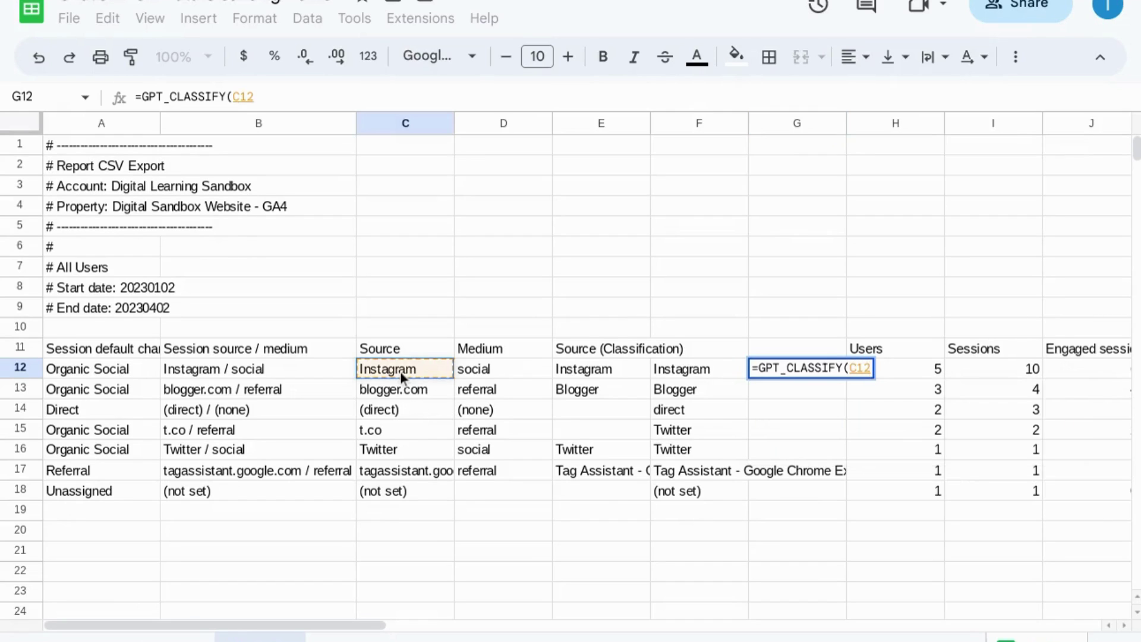
type(",")
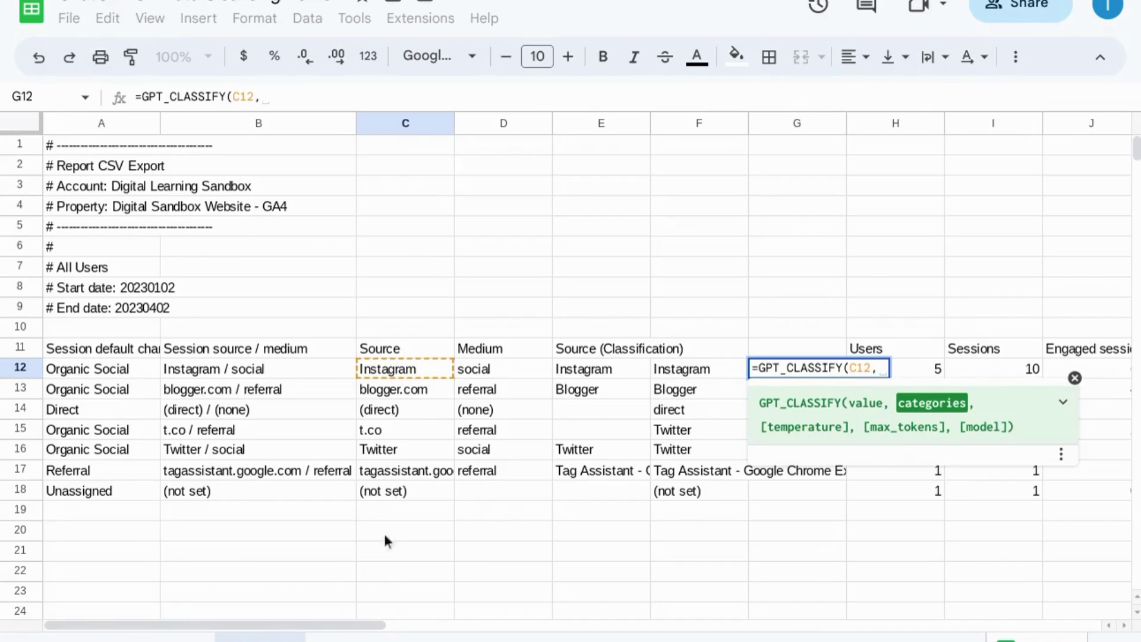
left_click(349, 634)
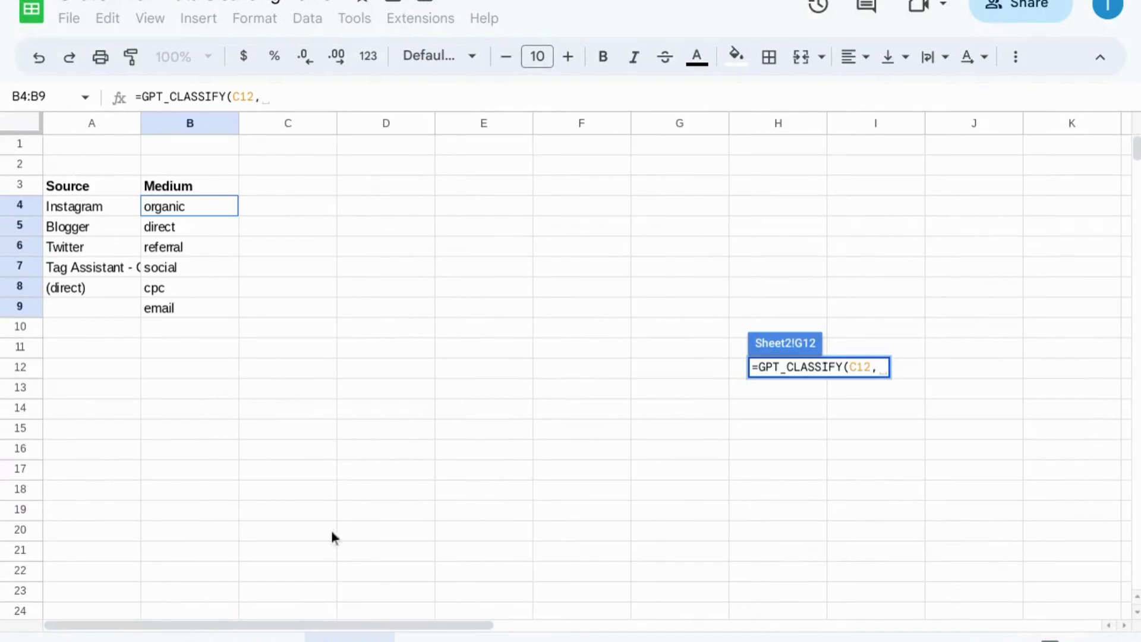
left_click_drag(204, 208, 202, 304)
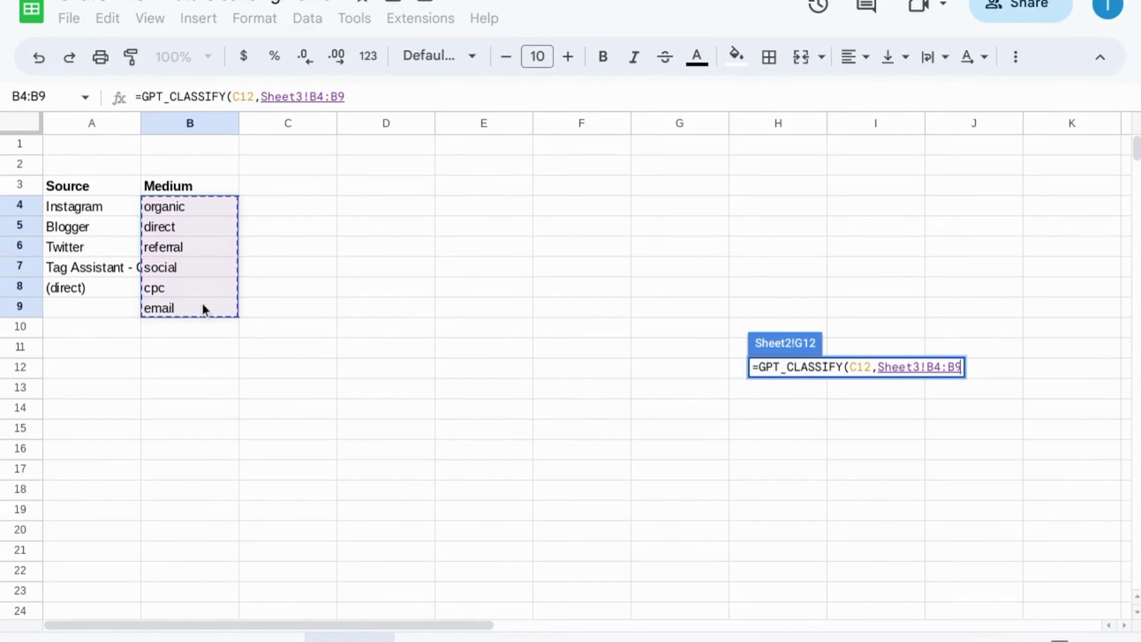
Lock the category range as Sheet3!$B$4:$B$9 and confirm G12's formula, giving social
left_click(310, 97)
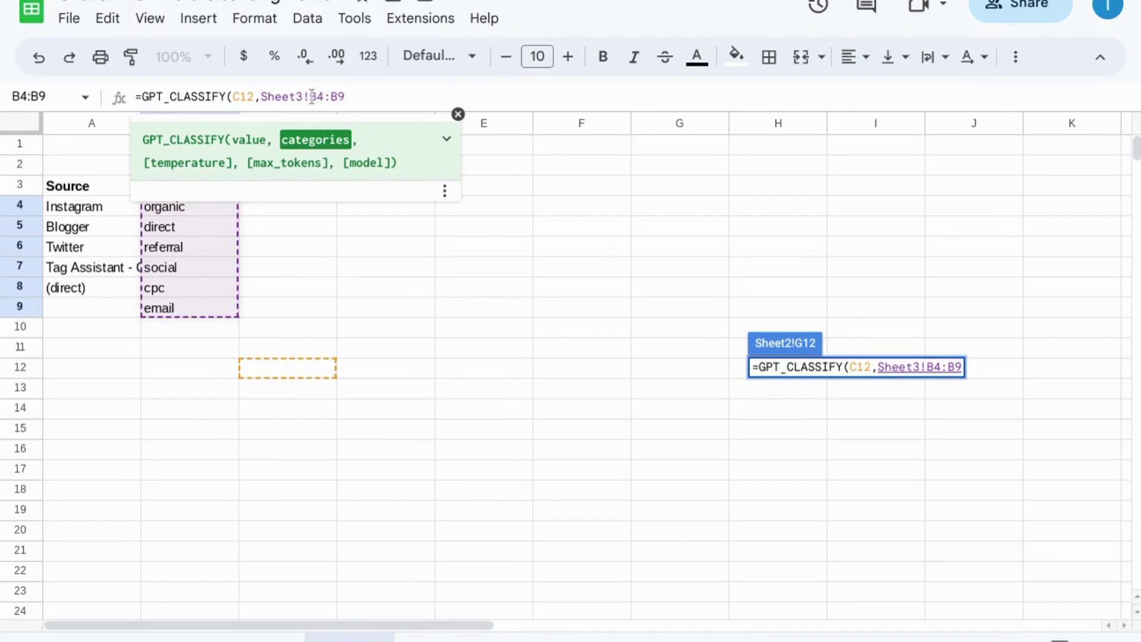
type("$B$")
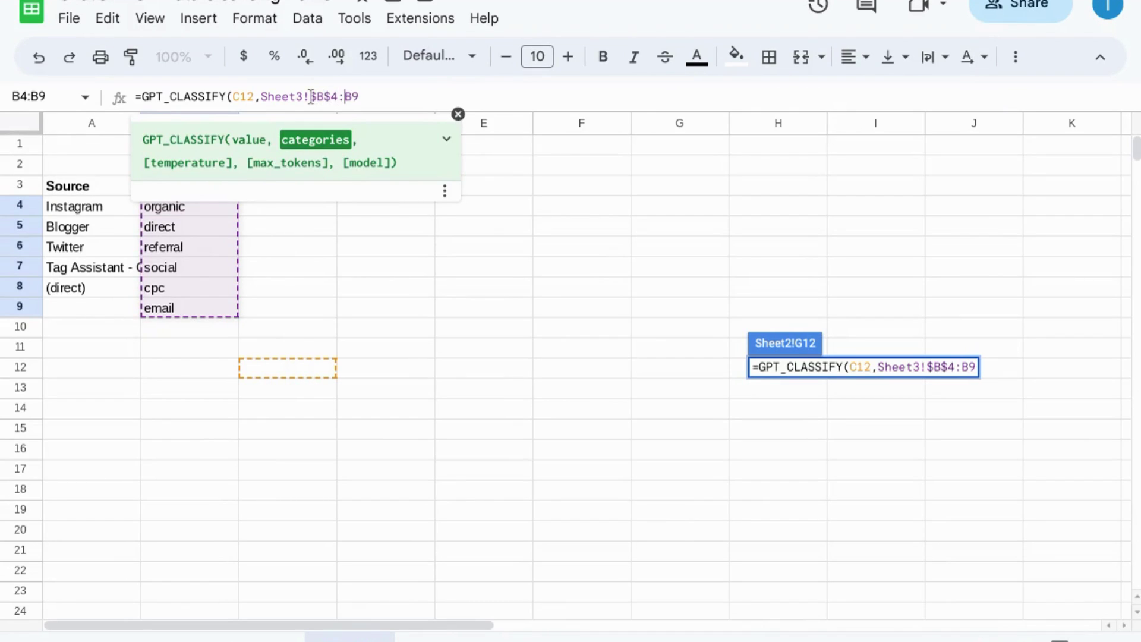
key("Right")
key("Right")
type("$")
key("Right")
type("$9)")
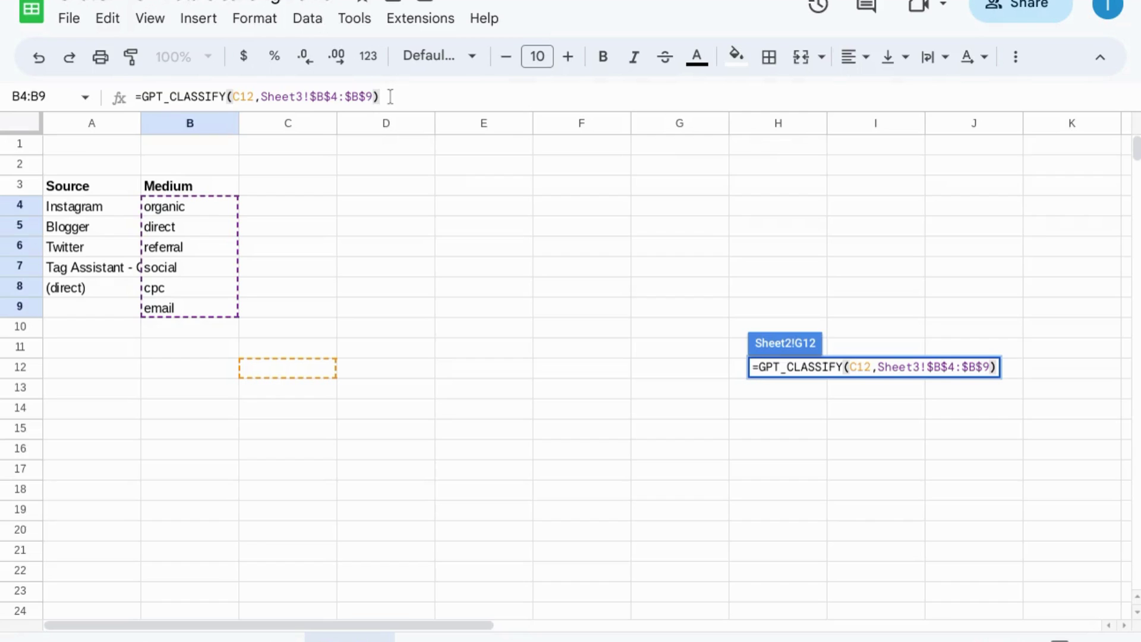
key("Return")
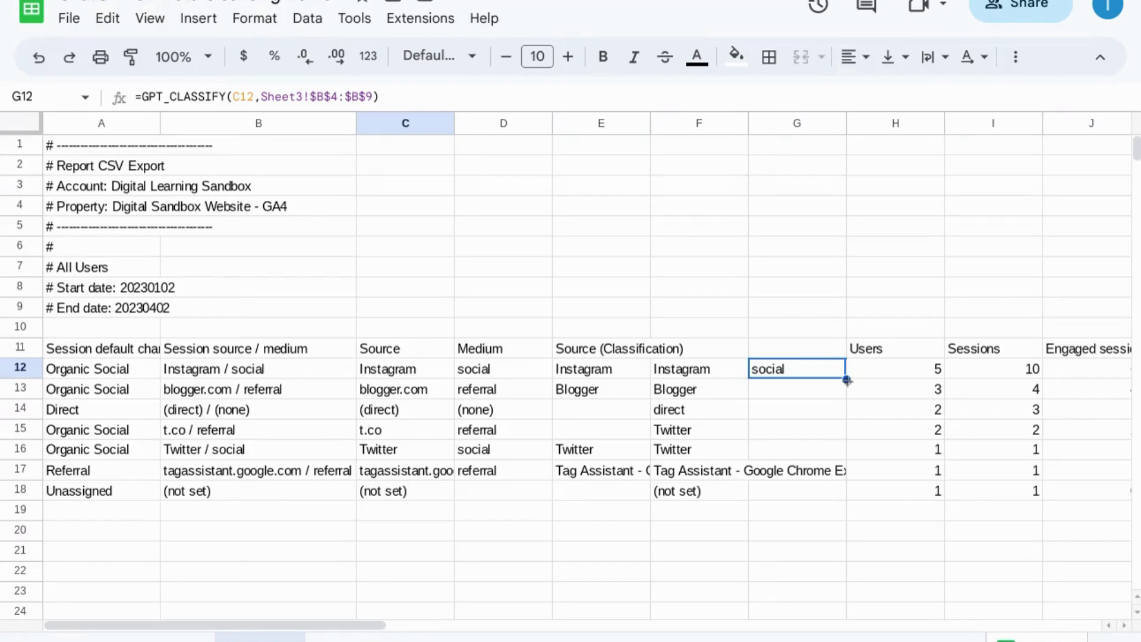
Fill the G12 medium formula down to G18 and replace G18's failed result with '(not set)'
left_click_drag(847, 379, 840, 490)
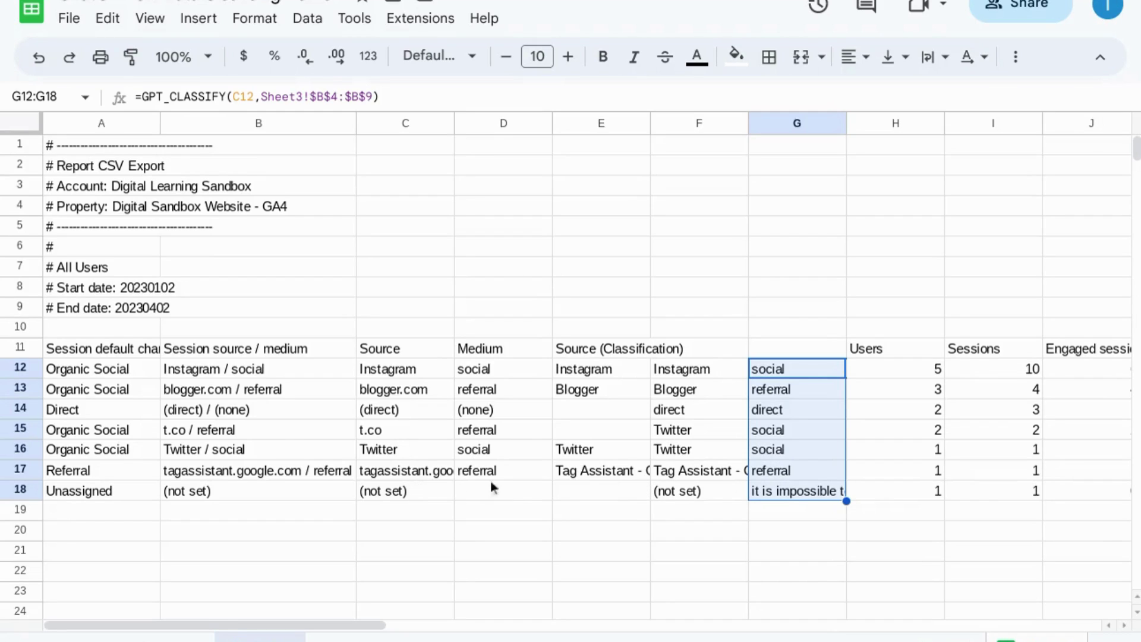
left_click(793, 493)
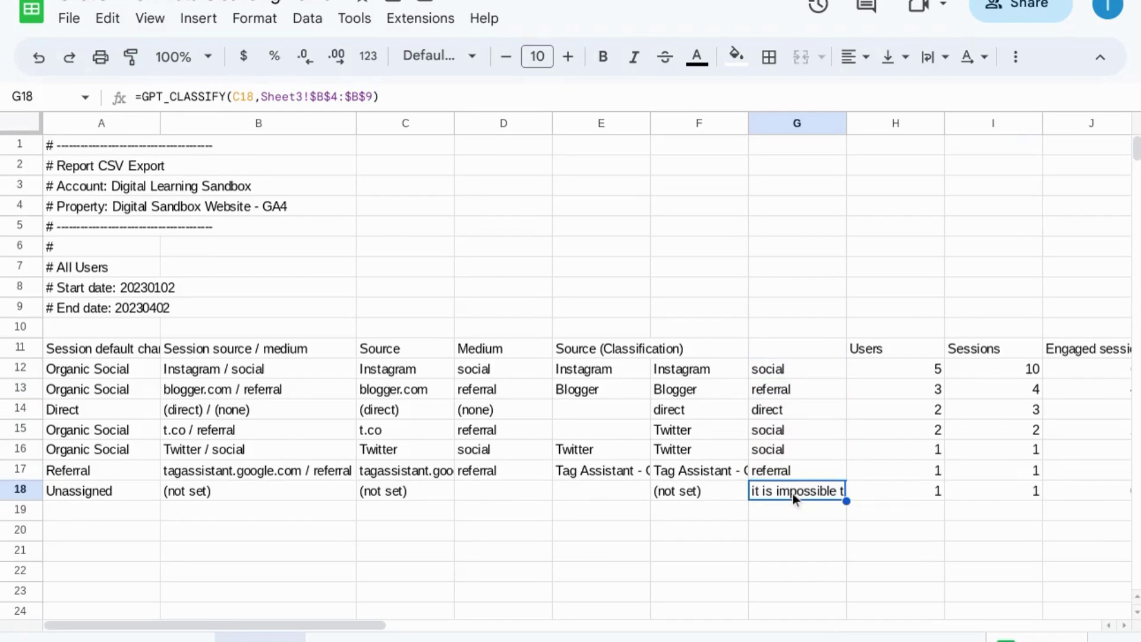
type("not")
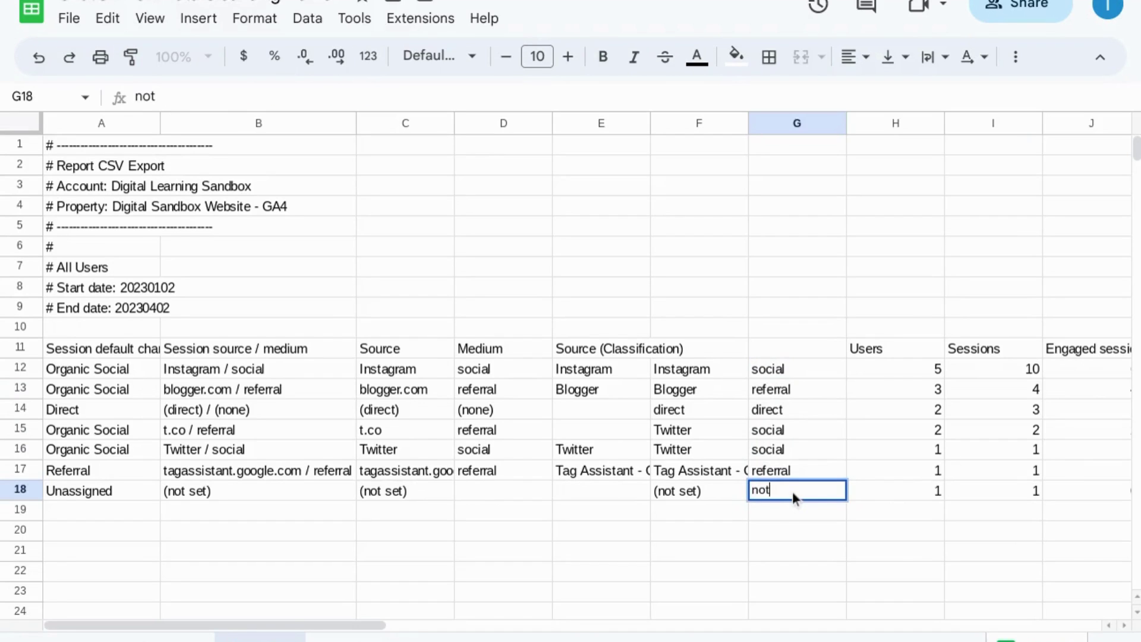
key("BackSpace")
key("BackSpace")
key("BackSpace")
type("(not se")
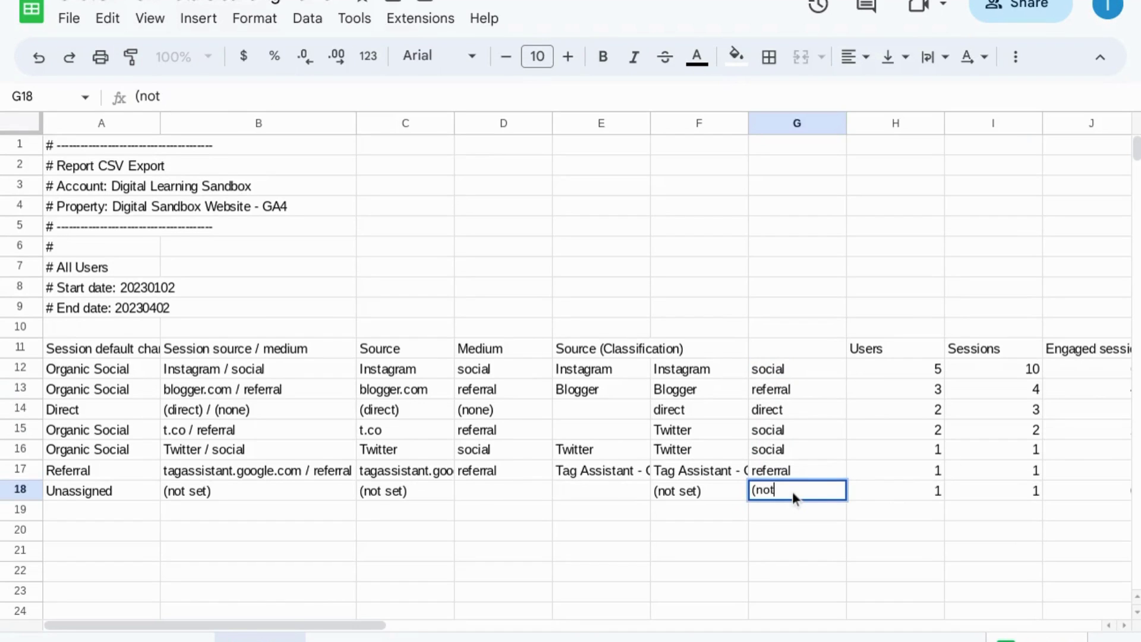
type("t)")
left_click(400, 471)
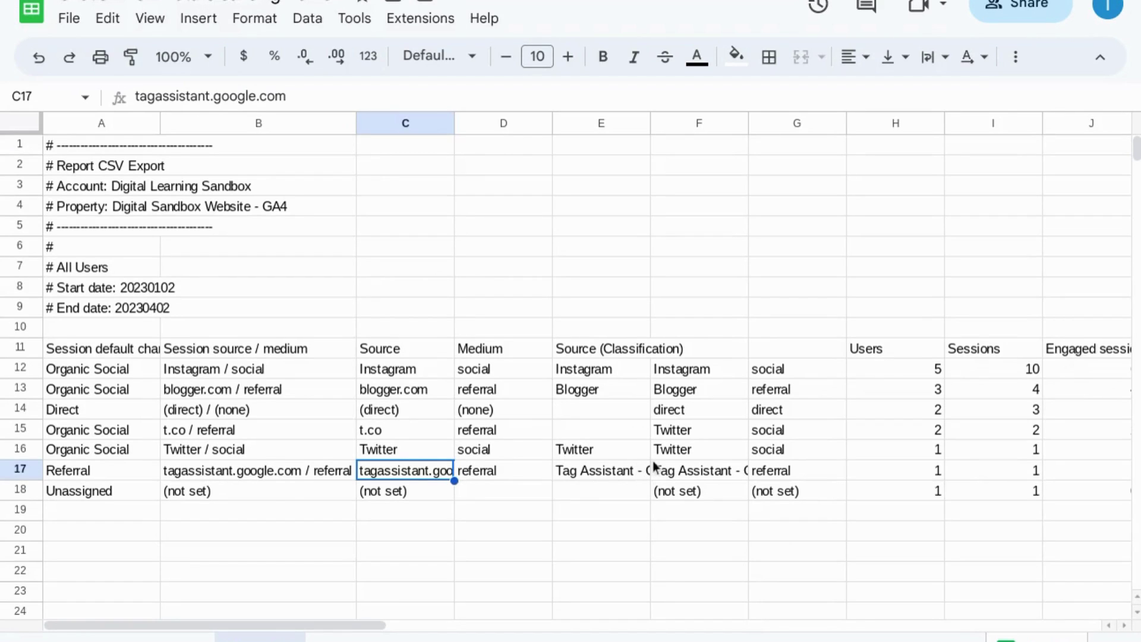
Type the headers 'Source (Clean)' in F11 and 'Medium (Clean)' in G11
left_click(698, 352)
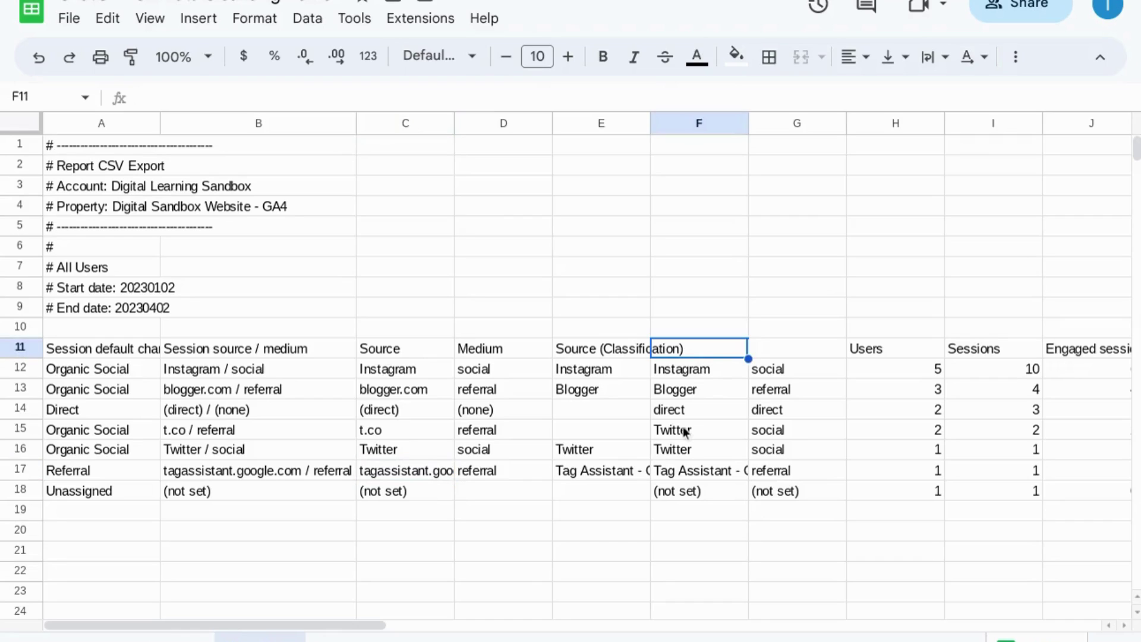
type("Source")
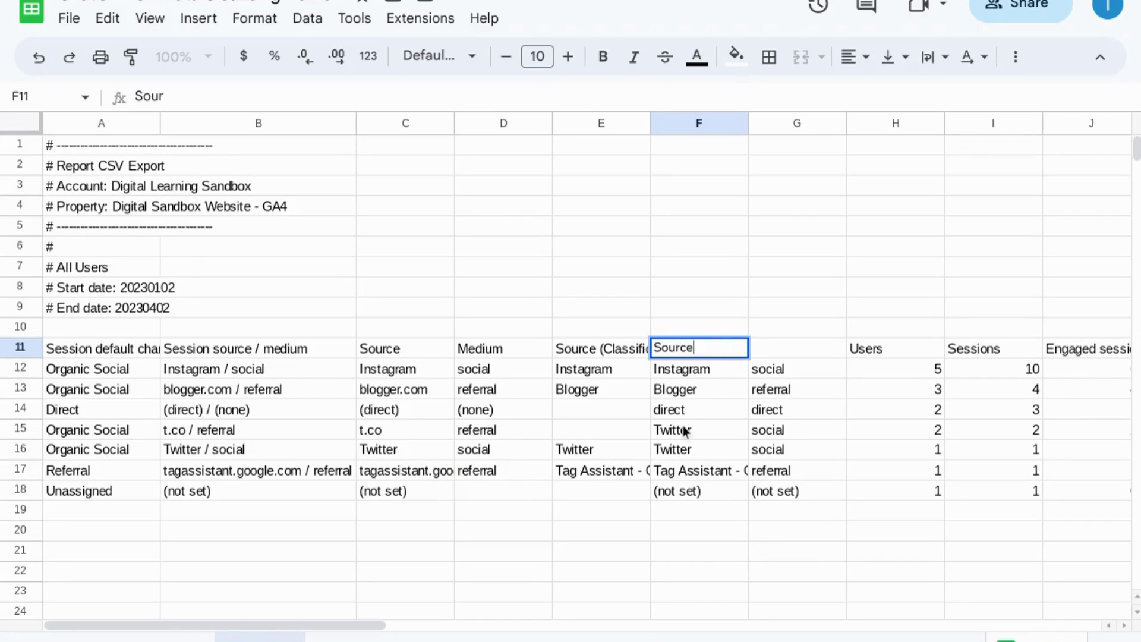
type(" *Clean)")
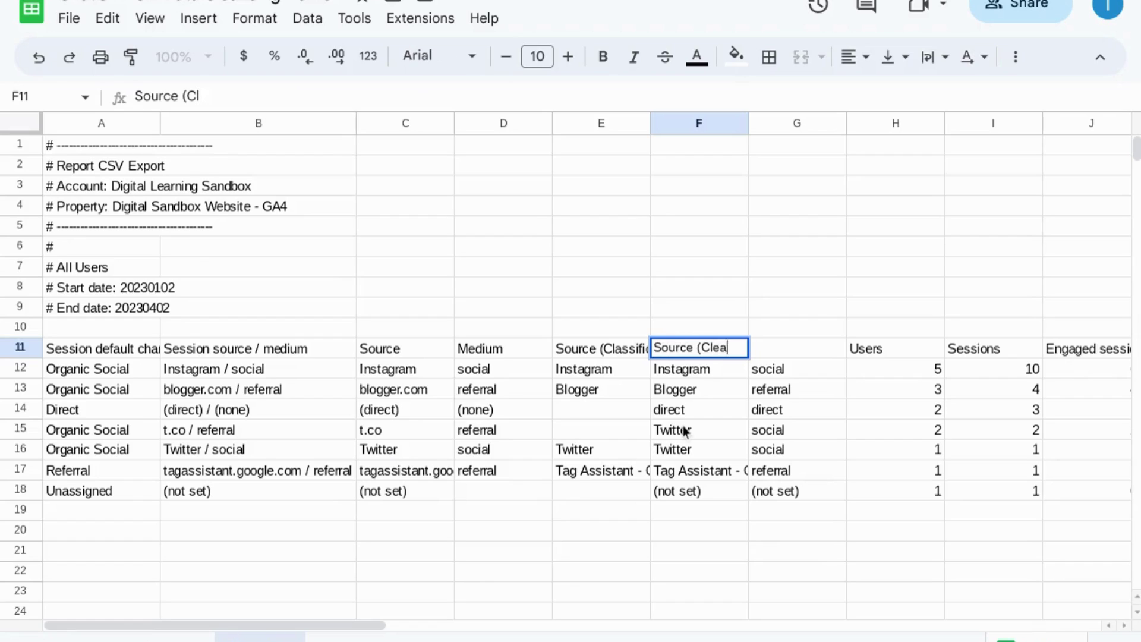
key("Tab")
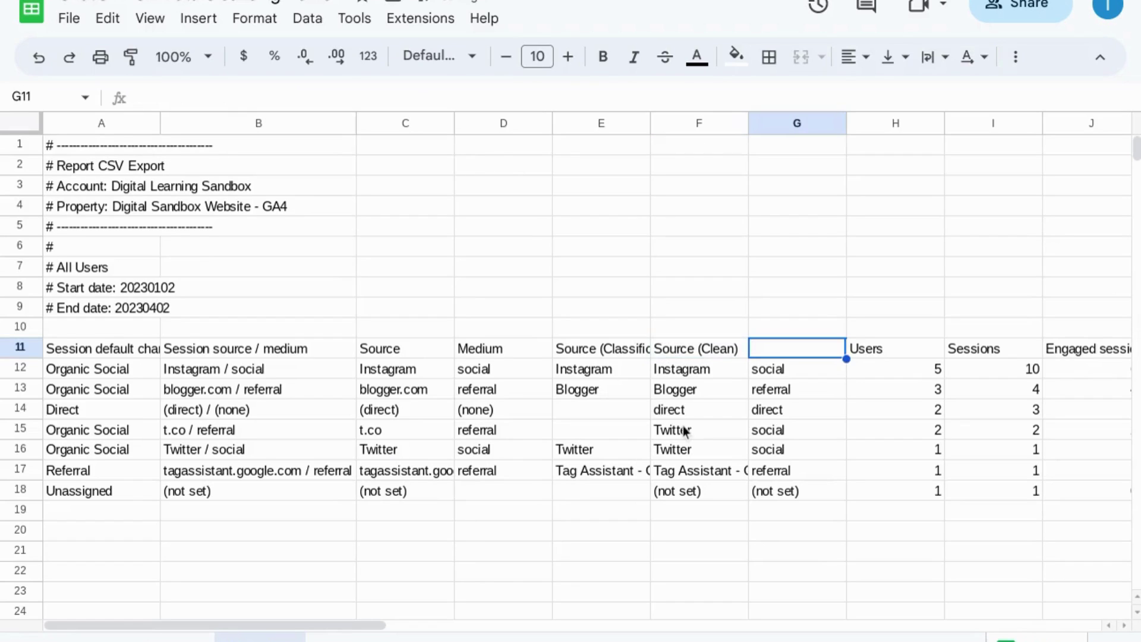
type("Medium")
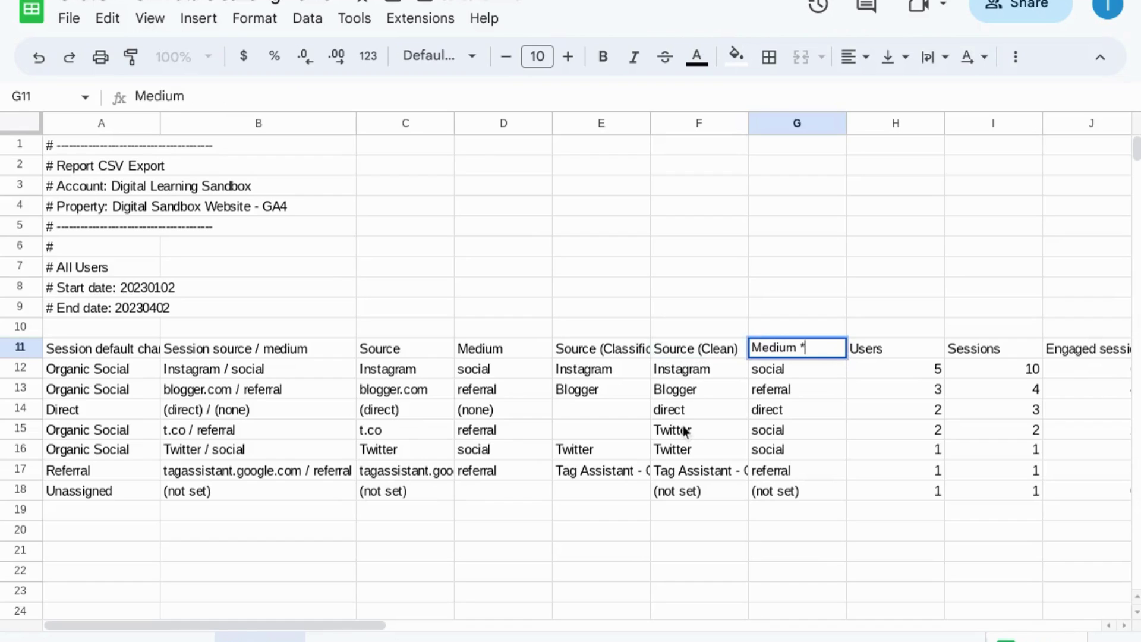
type(" (Clean)")
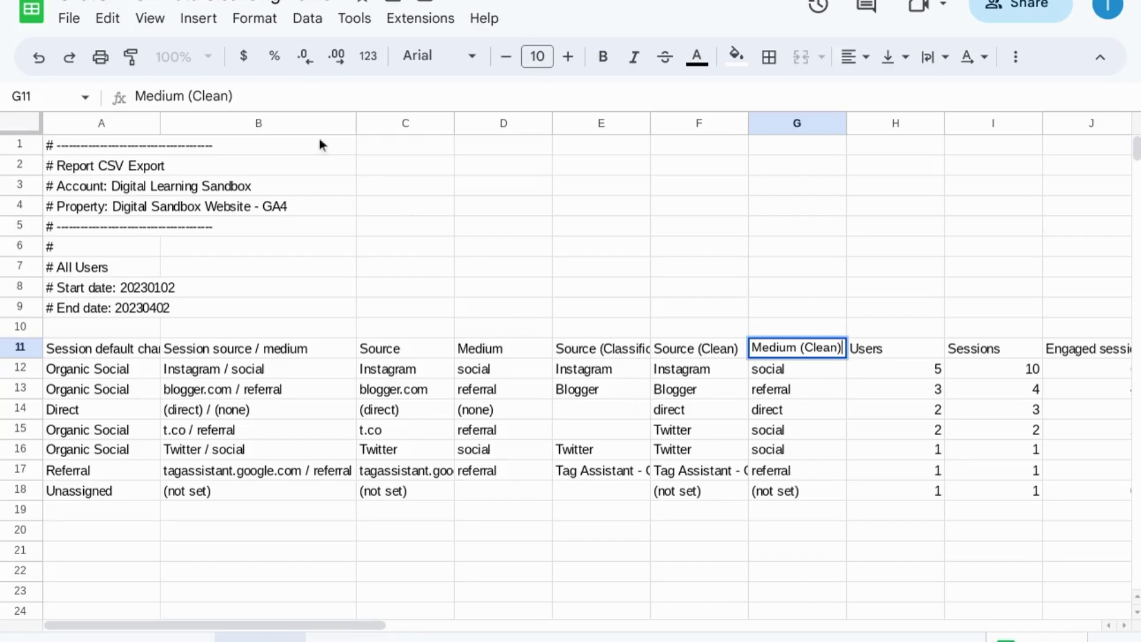
Hide columns B through E, then inspect the classification formula in G13
left_click_drag(305, 123, 573, 124)
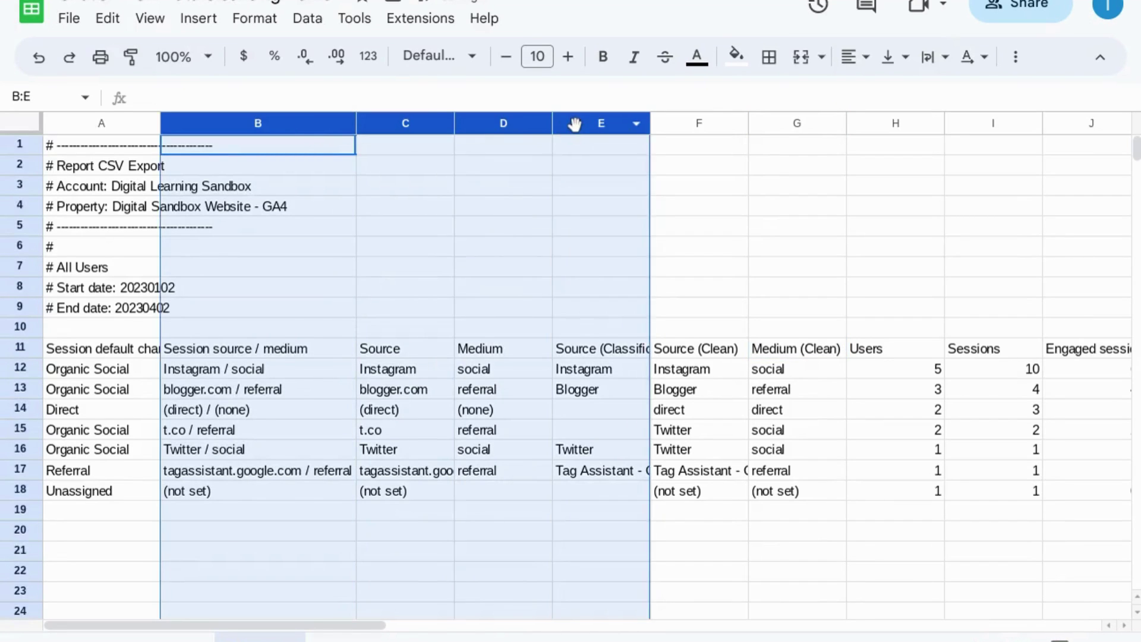
right_click(572, 126)
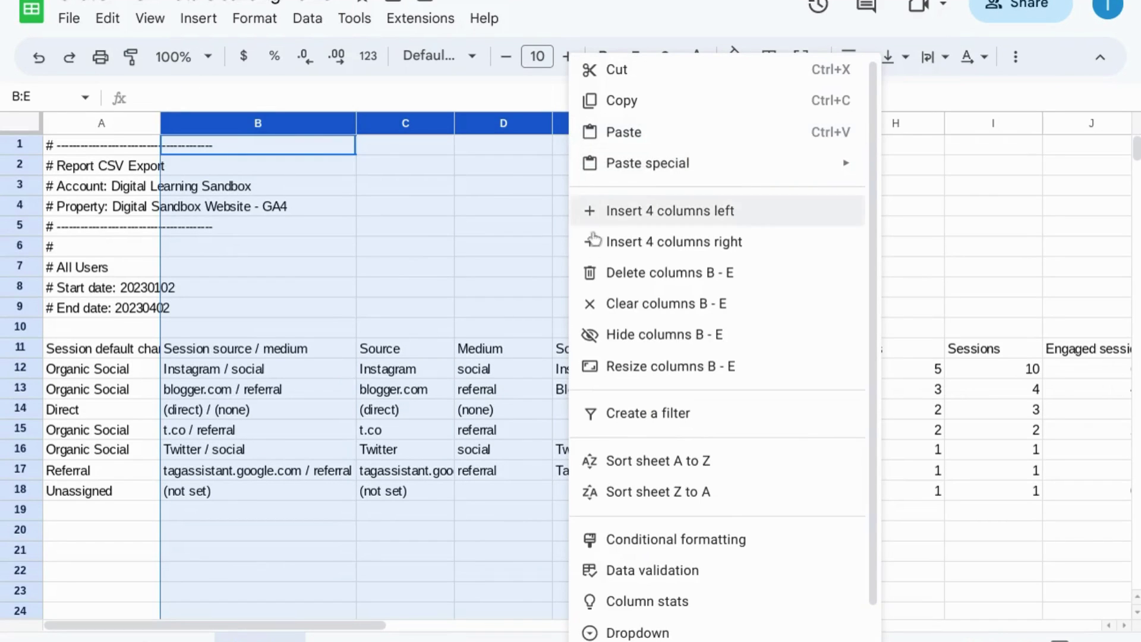
left_click(620, 335)
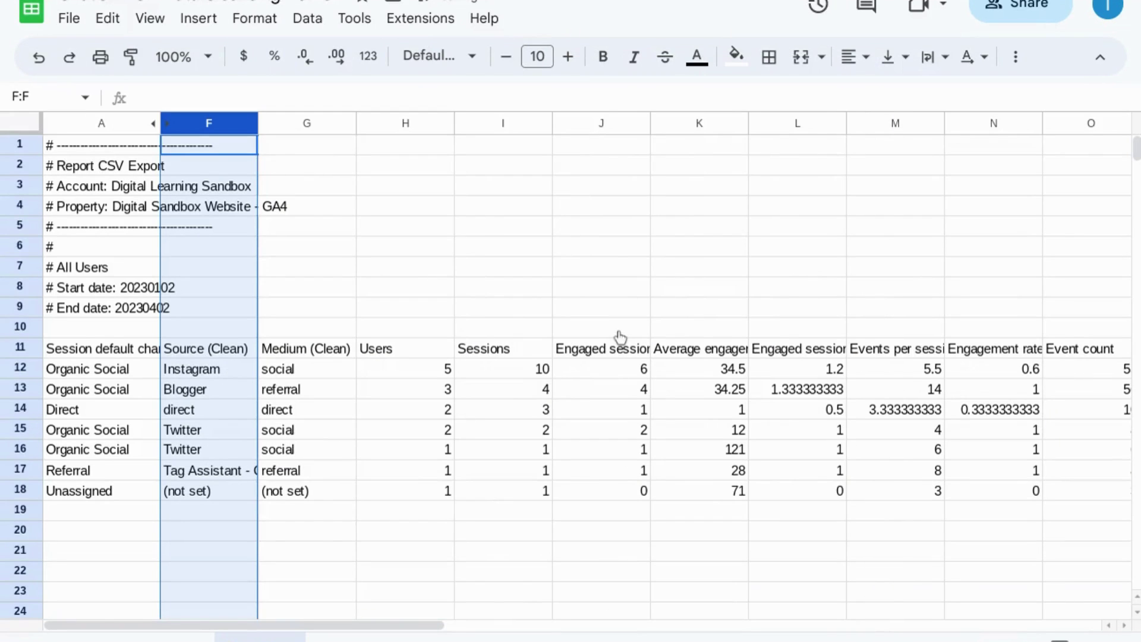
left_click(295, 393)
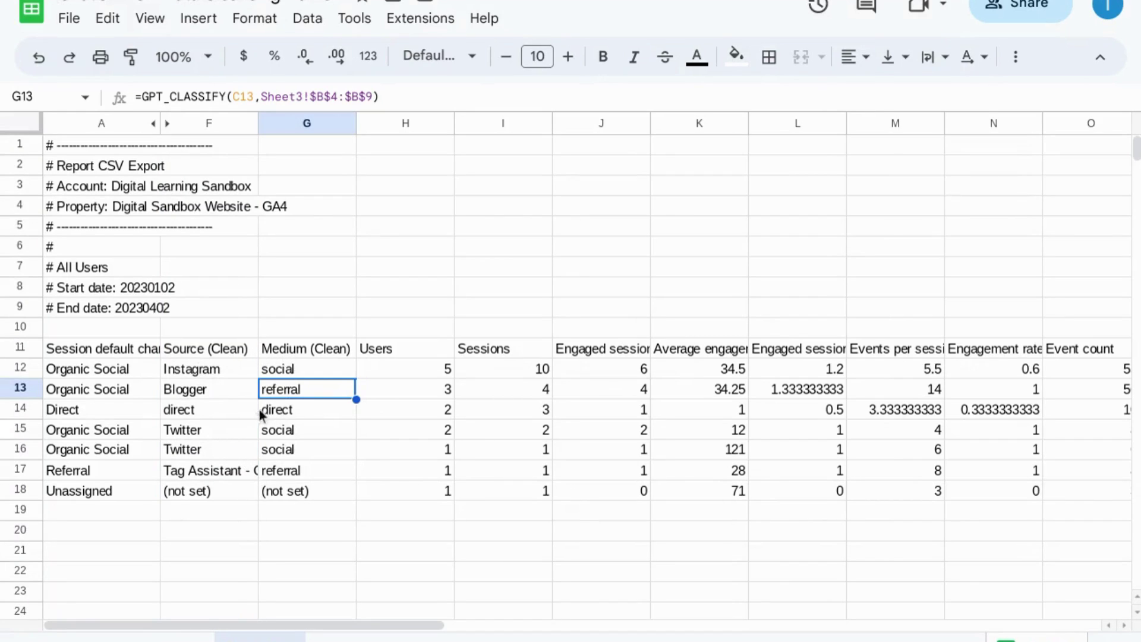
Begin a =gpt formula in cell H4 to list the available GPT functions
left_click(405, 205)
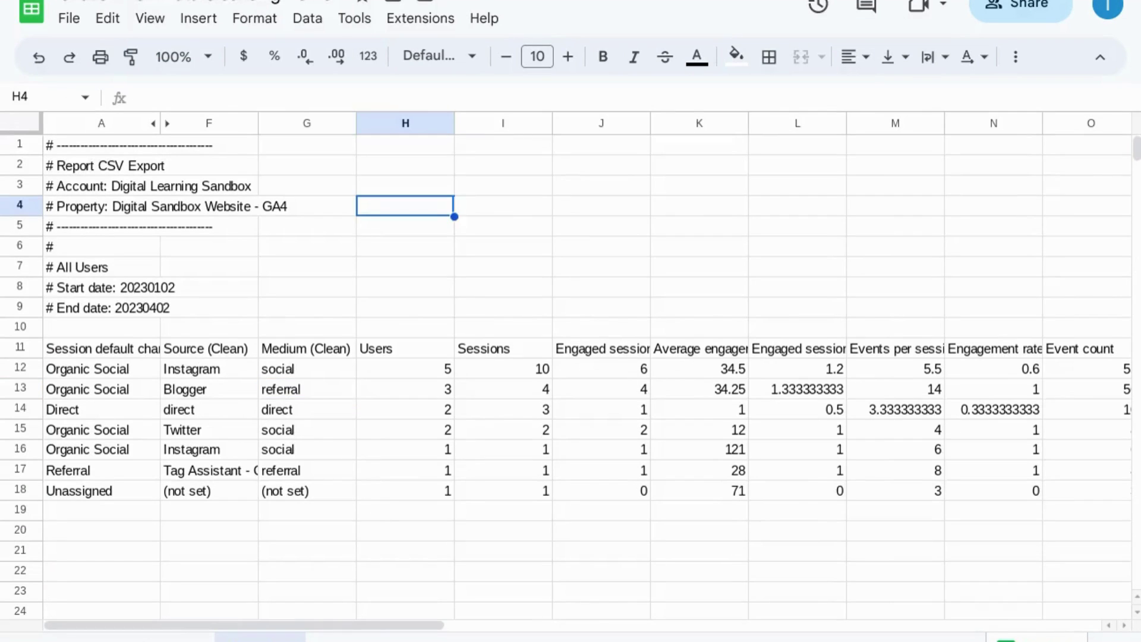
type("=gpt")
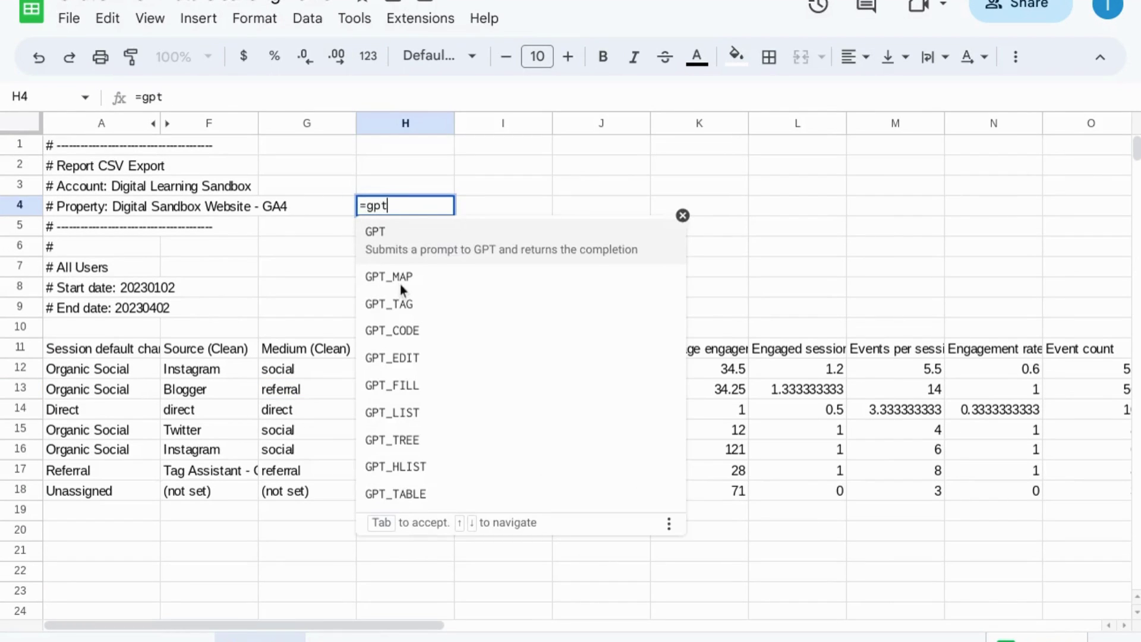